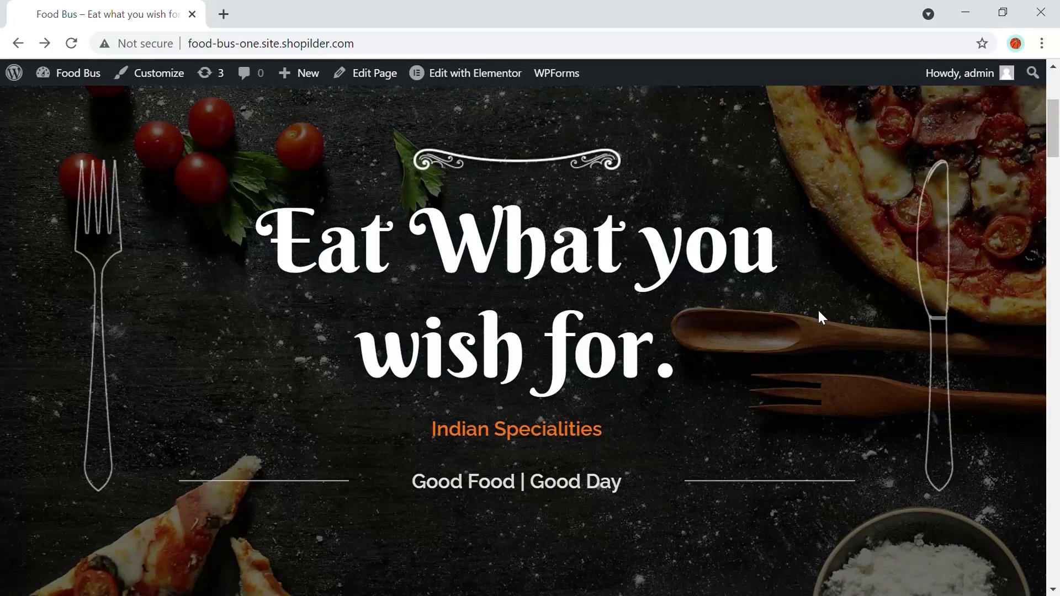
Look through the Food Bus home page and its Menu page, including the Indian and Pizza sections.
scroll(814, 318, down, 2)
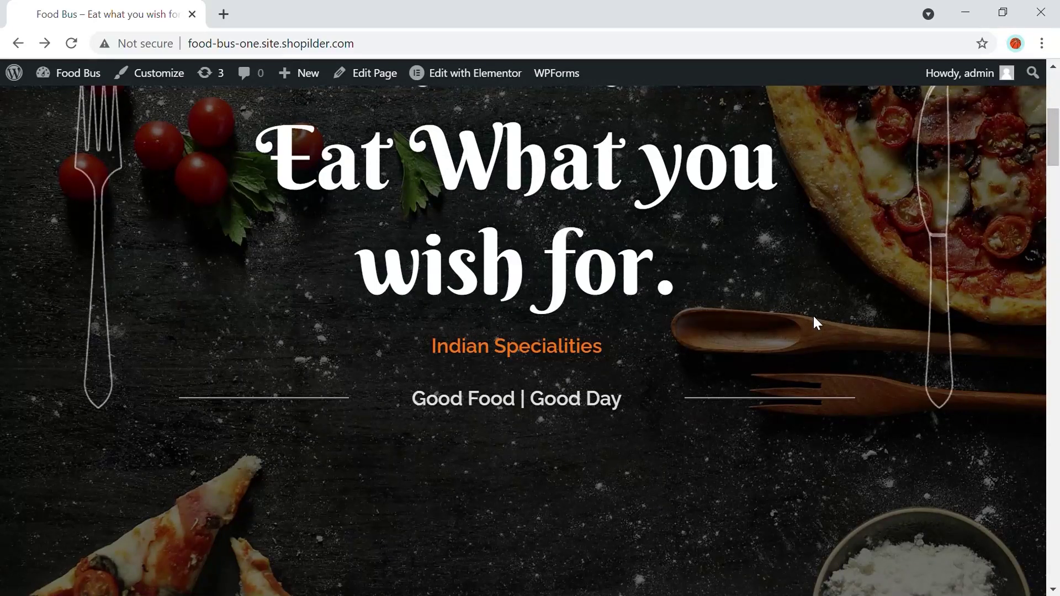
scroll(814, 319, up, 3)
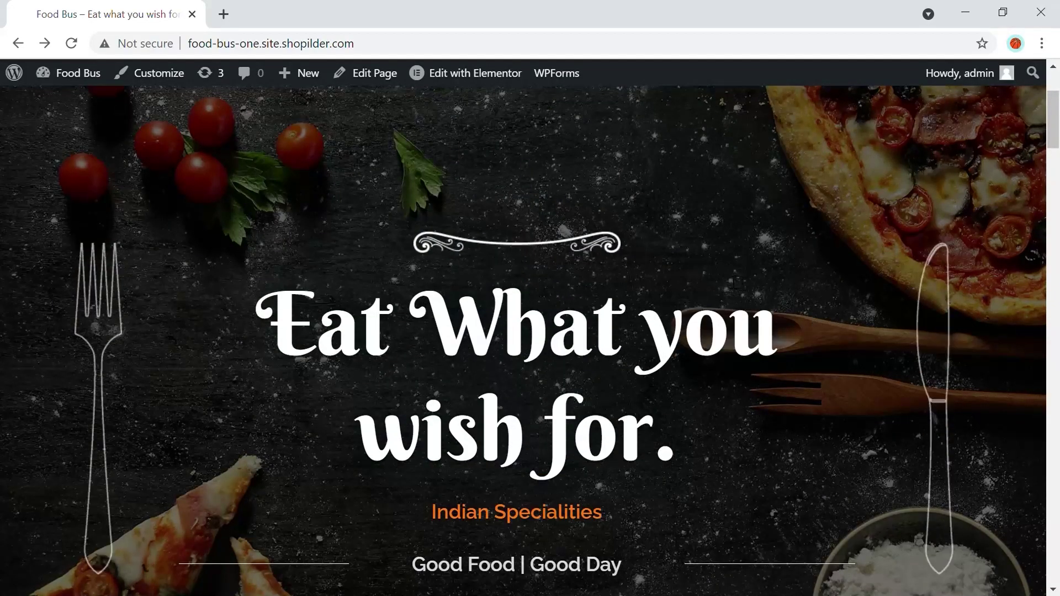
click(727, 278)
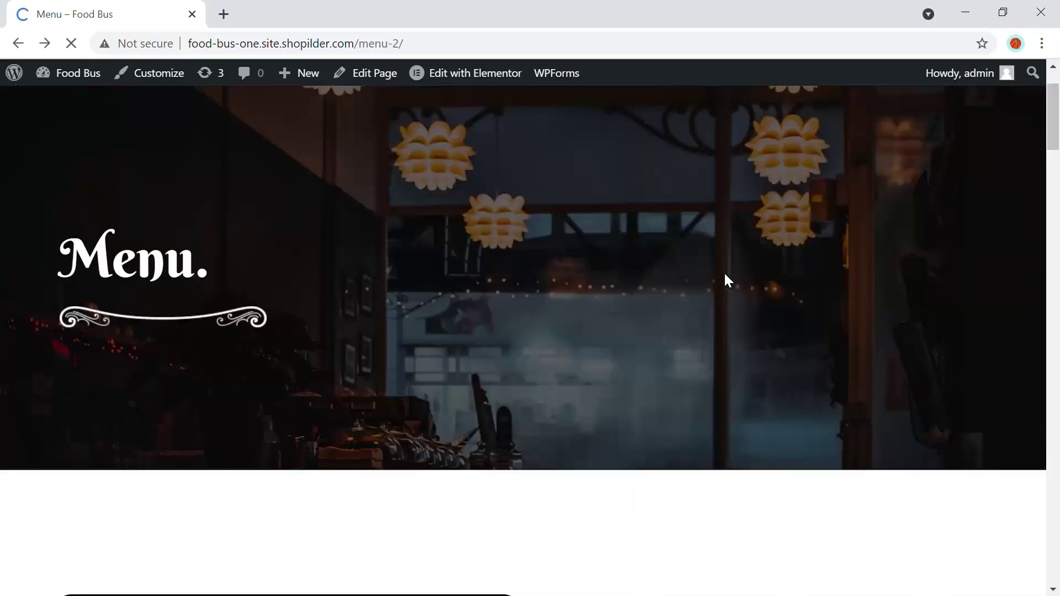
scroll(605, 210, down, 4)
scroll(603, 205, down, 5)
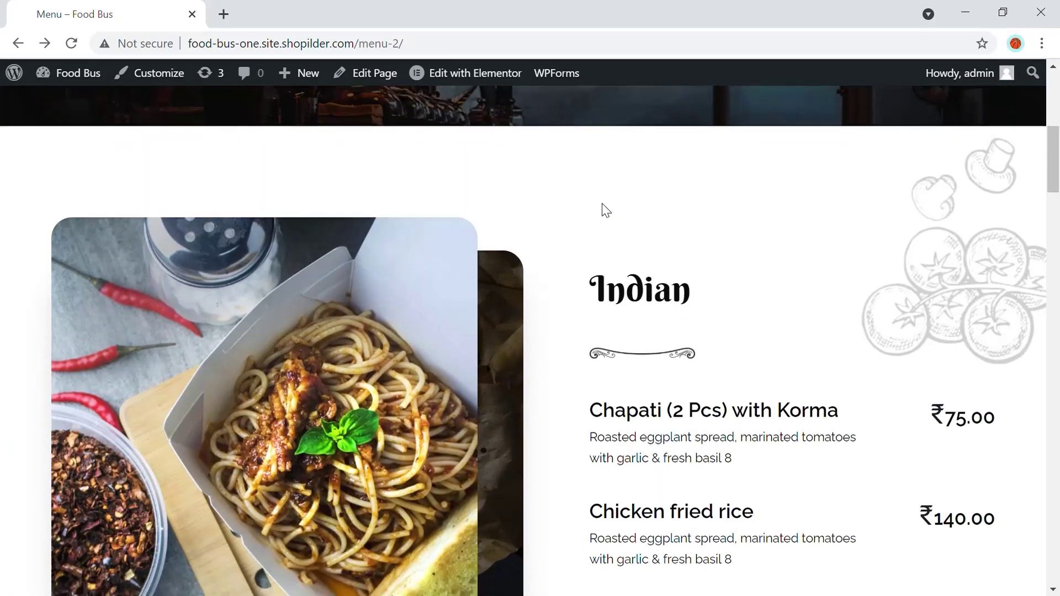
scroll(606, 209, down, 4)
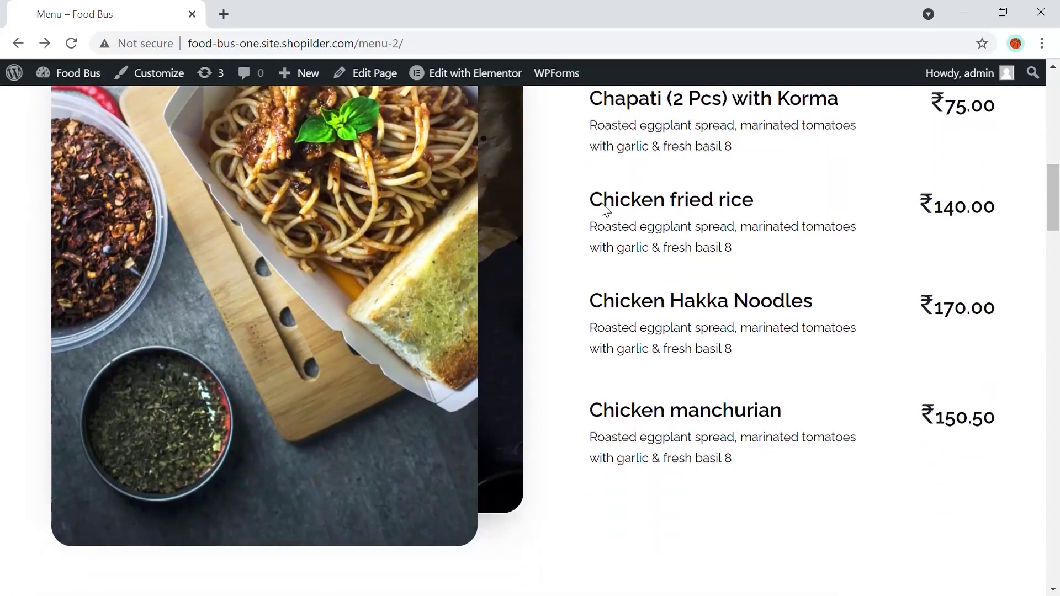
scroll(606, 210, down, 2)
scroll(606, 210, down, 4)
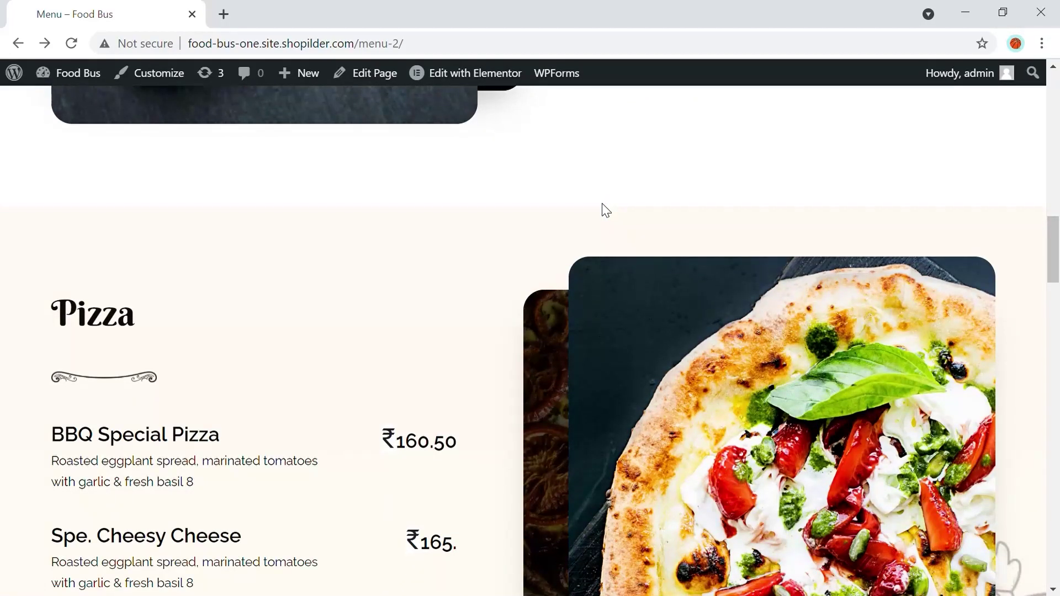
scroll(605, 210, up, 9)
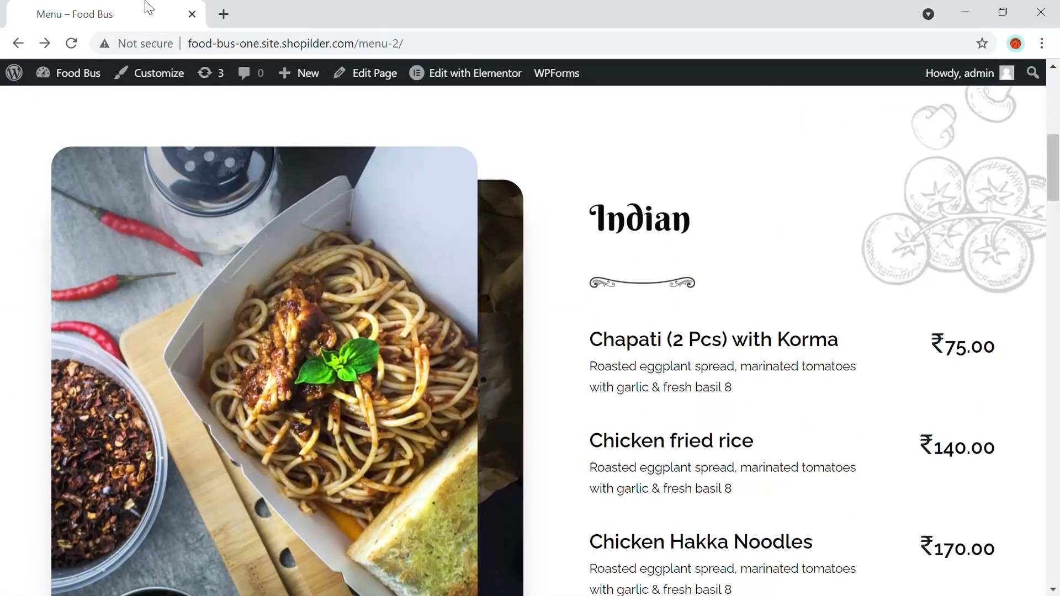
Open appmaker.xyz in a new browser tab and start creating an app for free.
click(222, 15)
text(app)
key(Right)
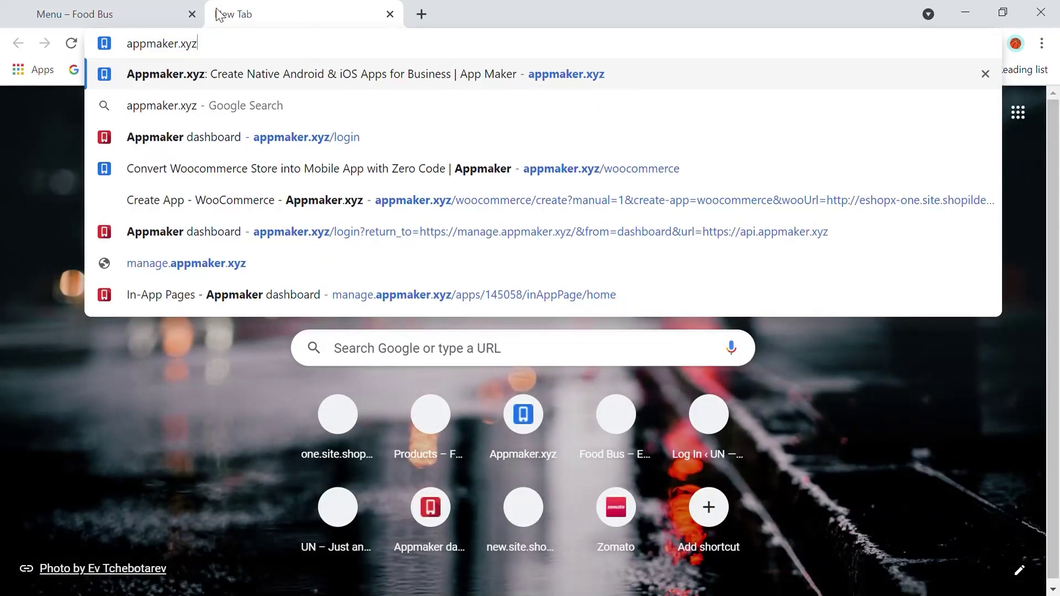
key(Return)
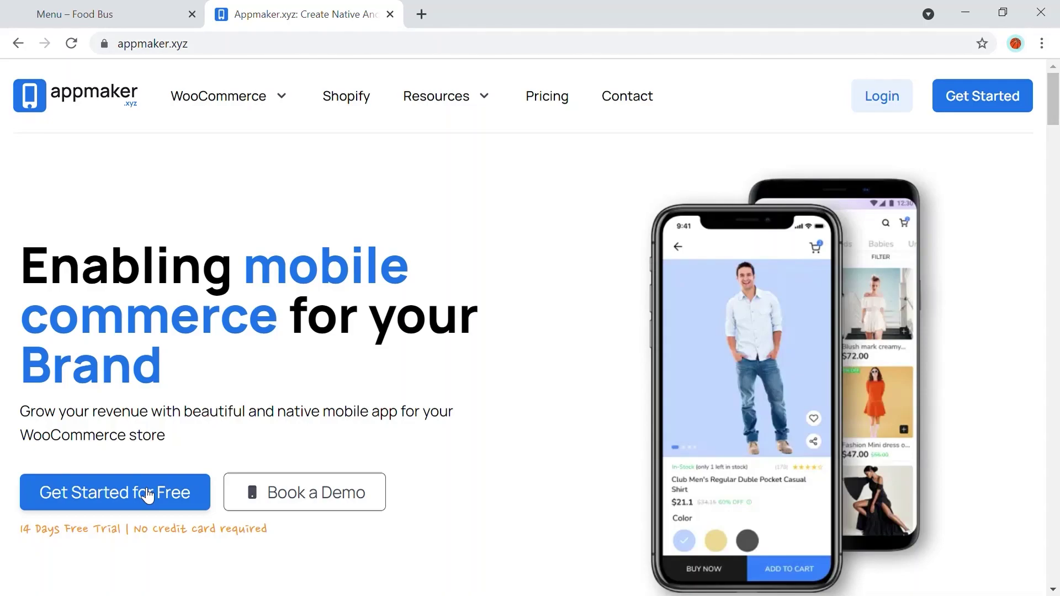
click(147, 495)
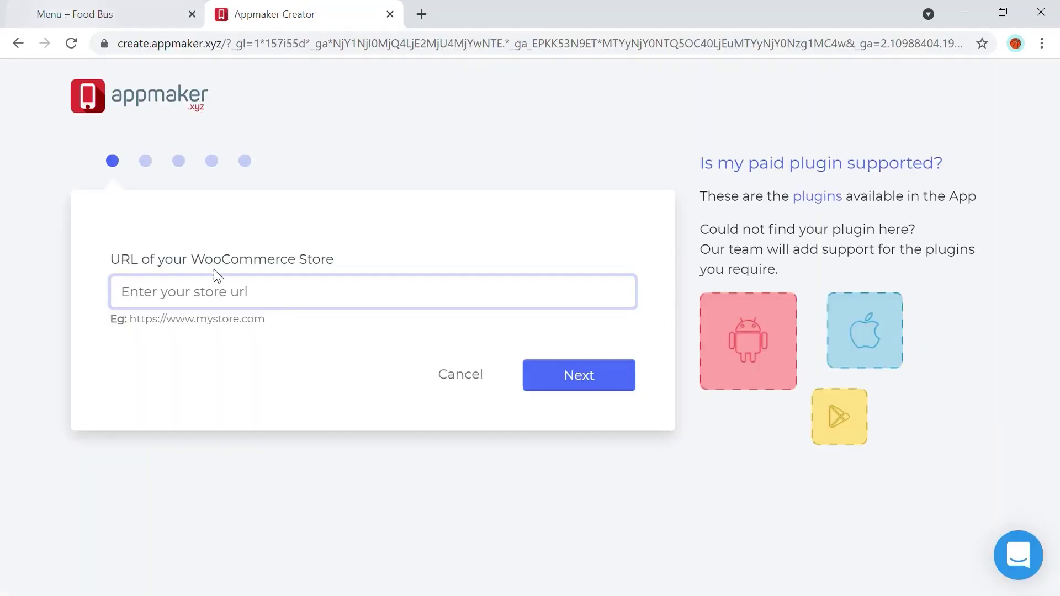
click(228, 294)
click(144, 17)
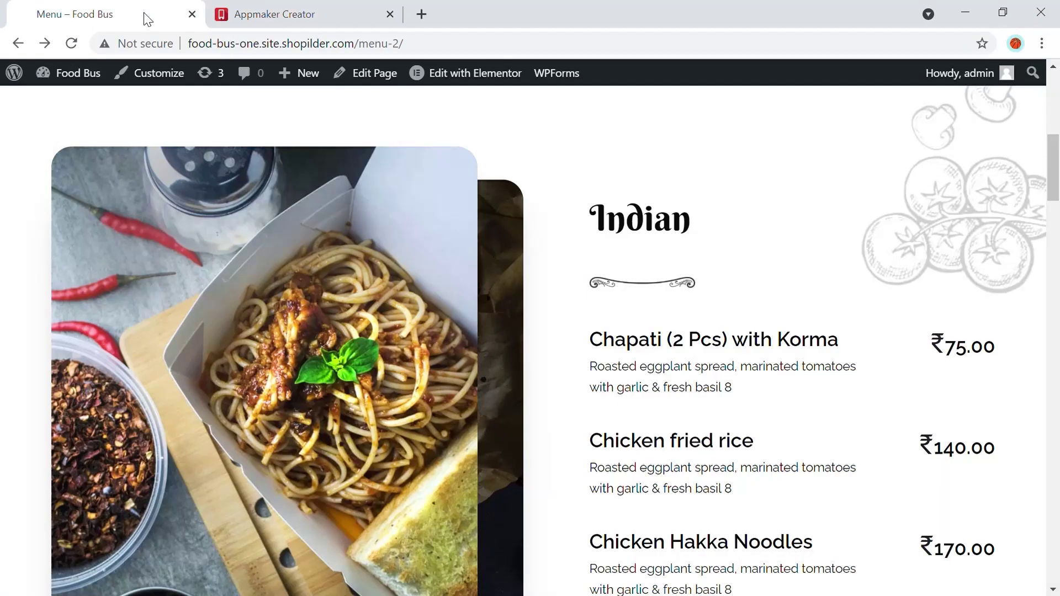
drag(360, 45, 144, 56)
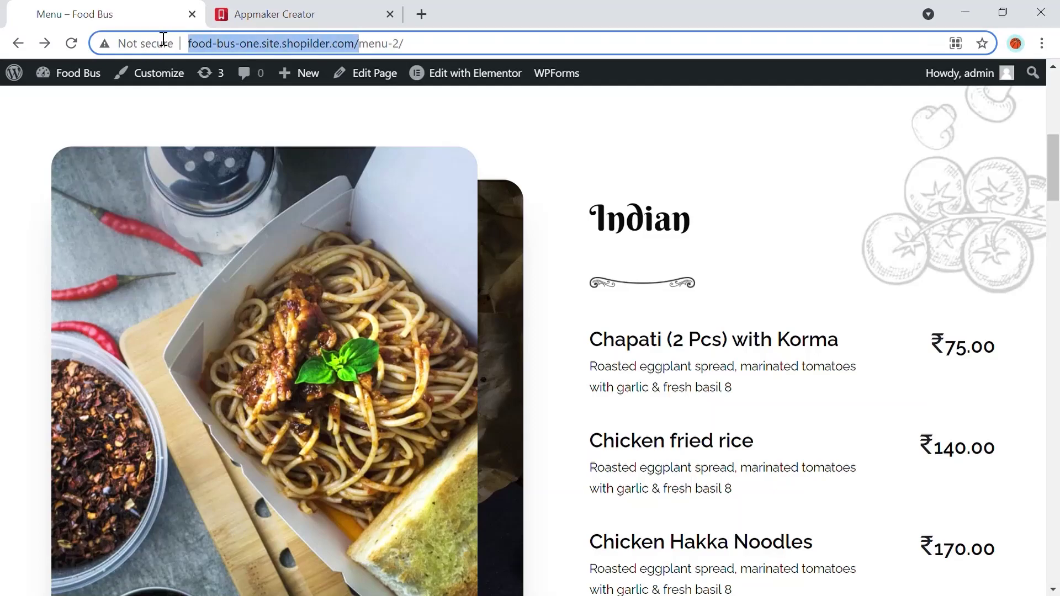
click(231, 44)
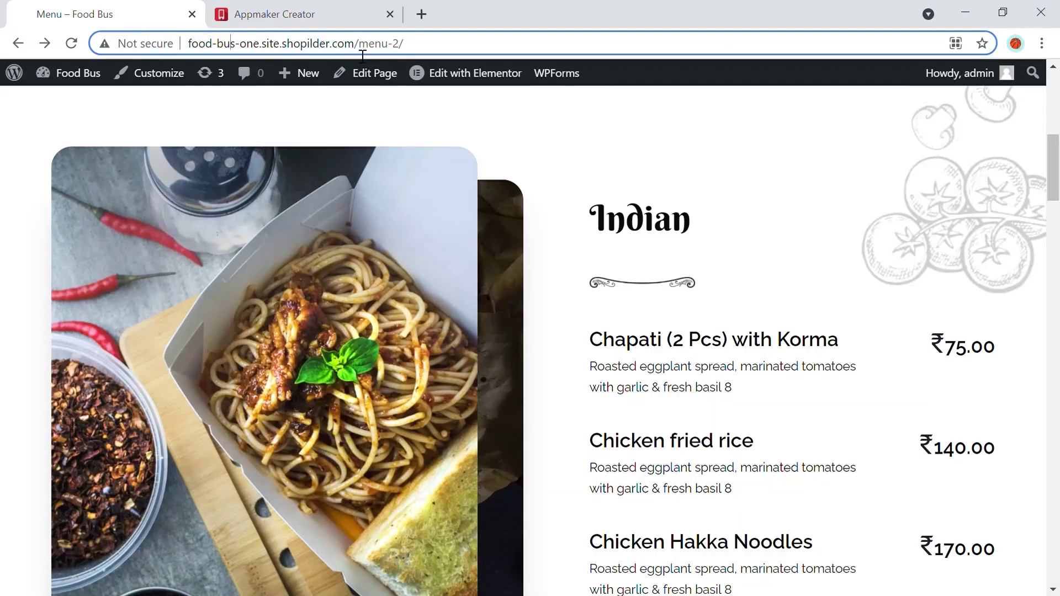
drag(359, 44, 176, 56)
key(ctrl+c)
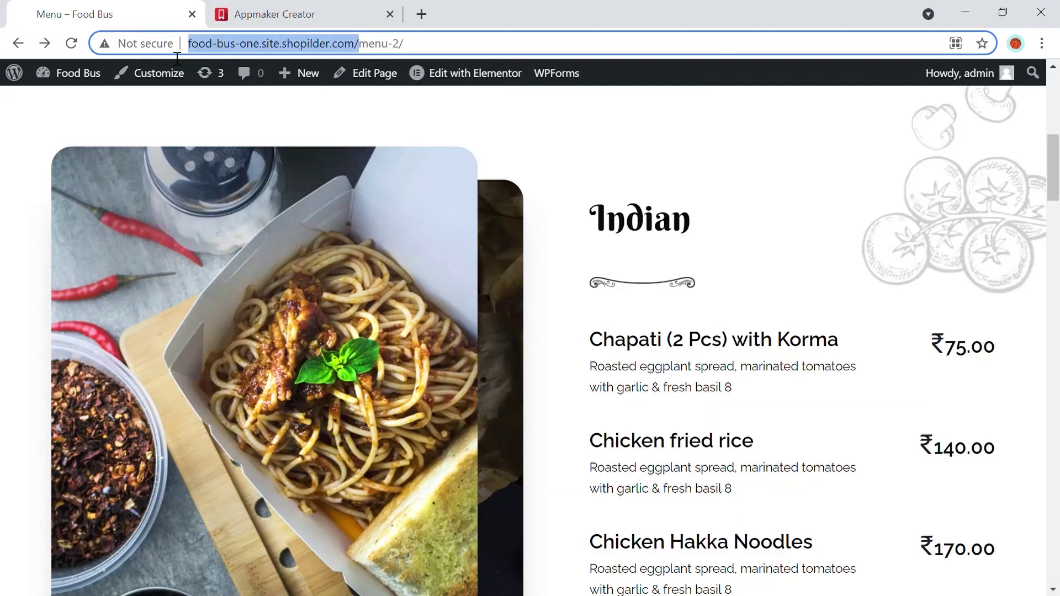
click(271, 7)
key(ctrl+v)
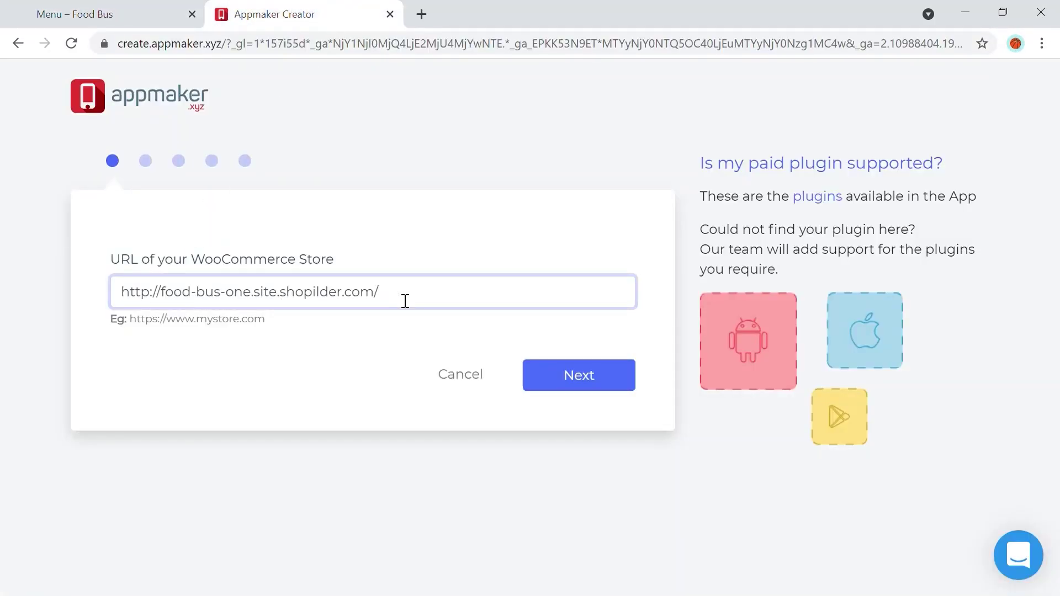
click(557, 380)
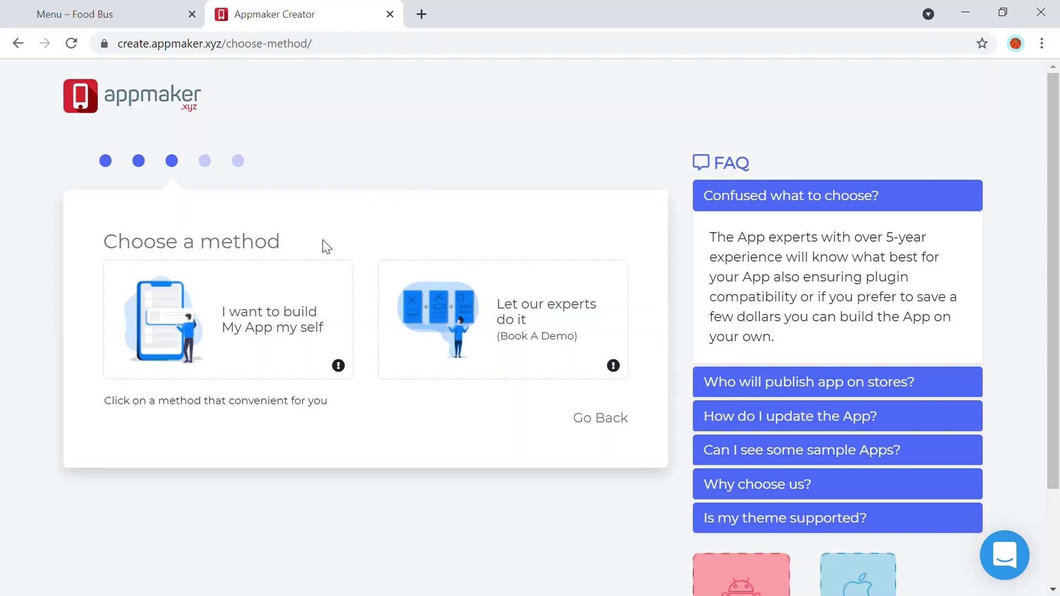
Choose to build the app yourself, name it "Food Bus" and submit the app details.
click(300, 315)
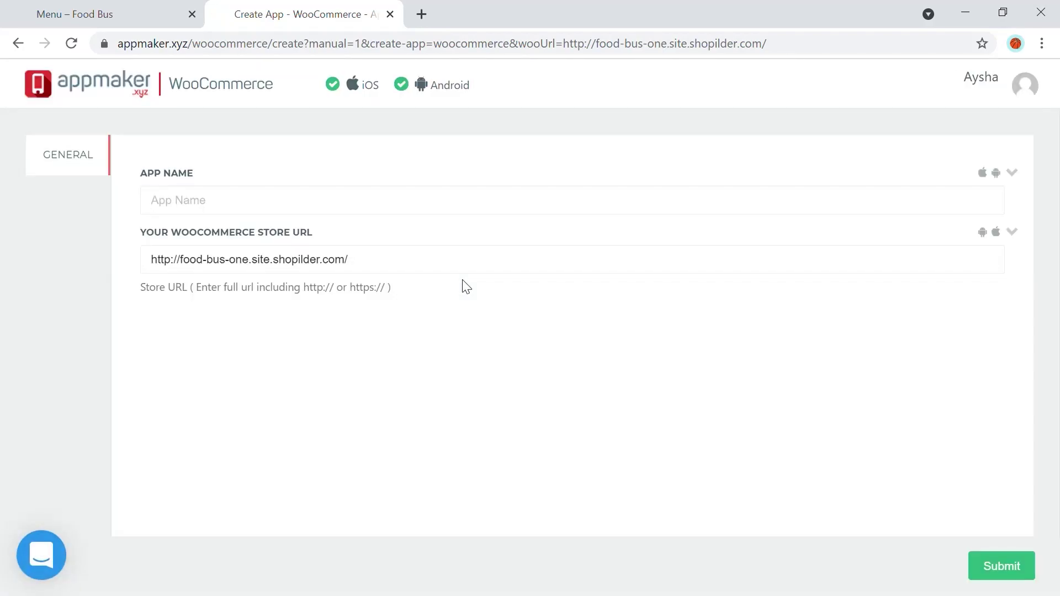
click(207, 203)
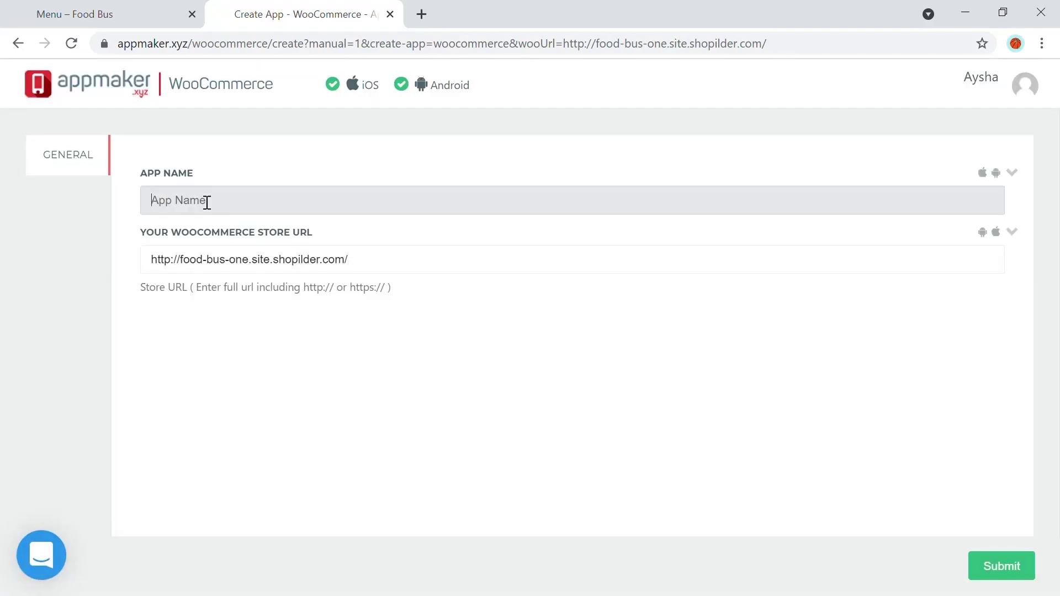
text(Food Bus)
click(992, 569)
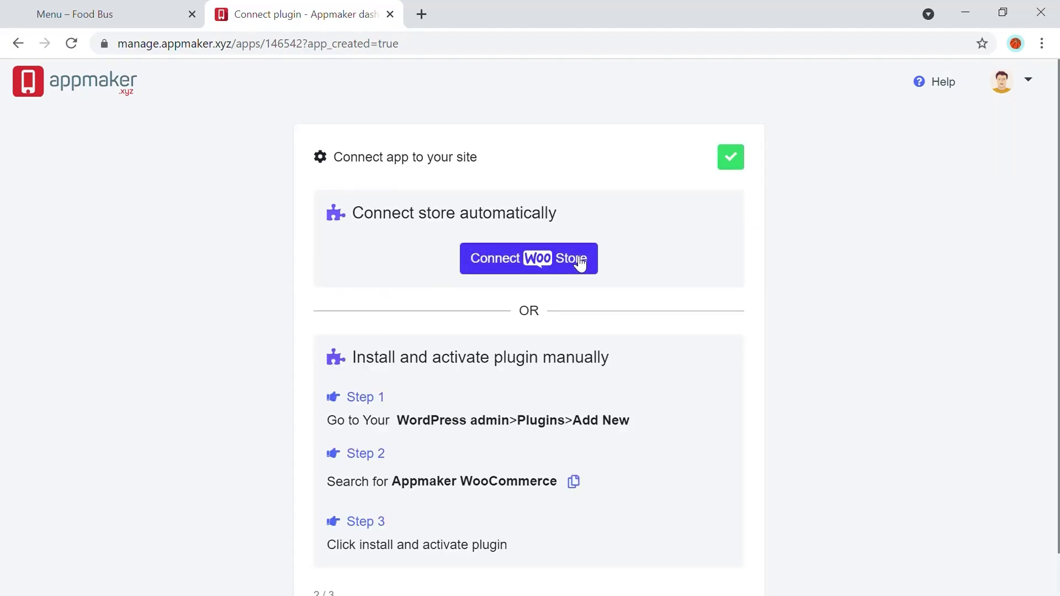
Switch to the Food Bus site and open the page for adding new plugins in its WordPress admin.
click(580, 264)
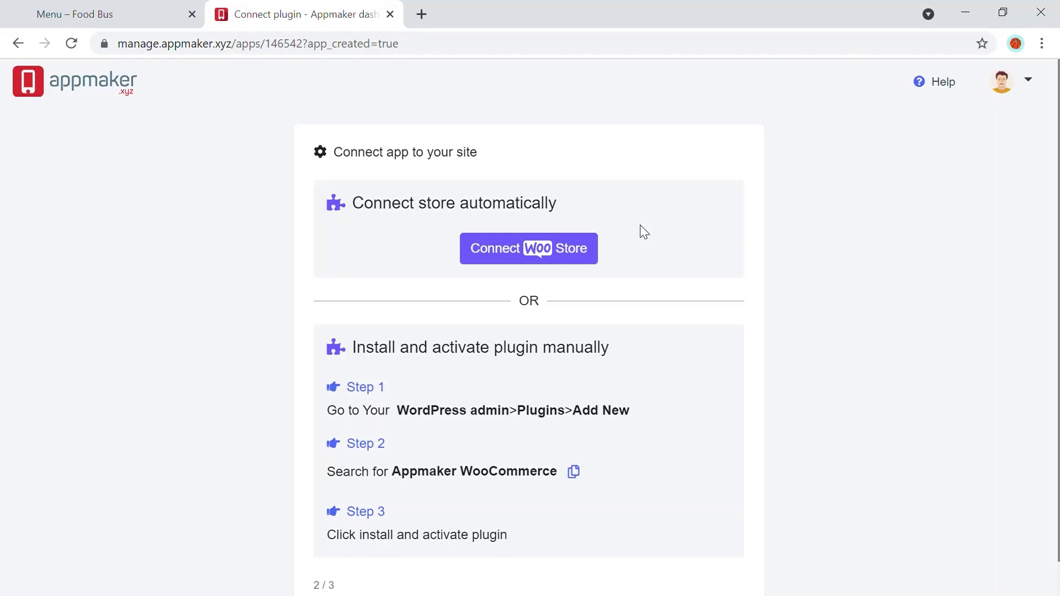
scroll(638, 231, down, 1)
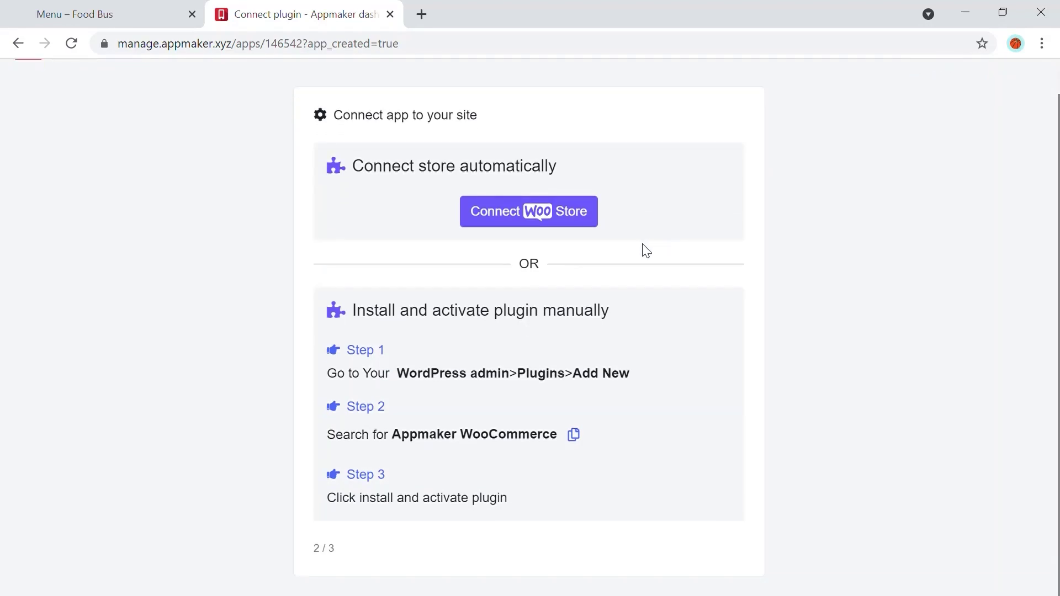
click(81, 7)
mouse_move(71, 74)
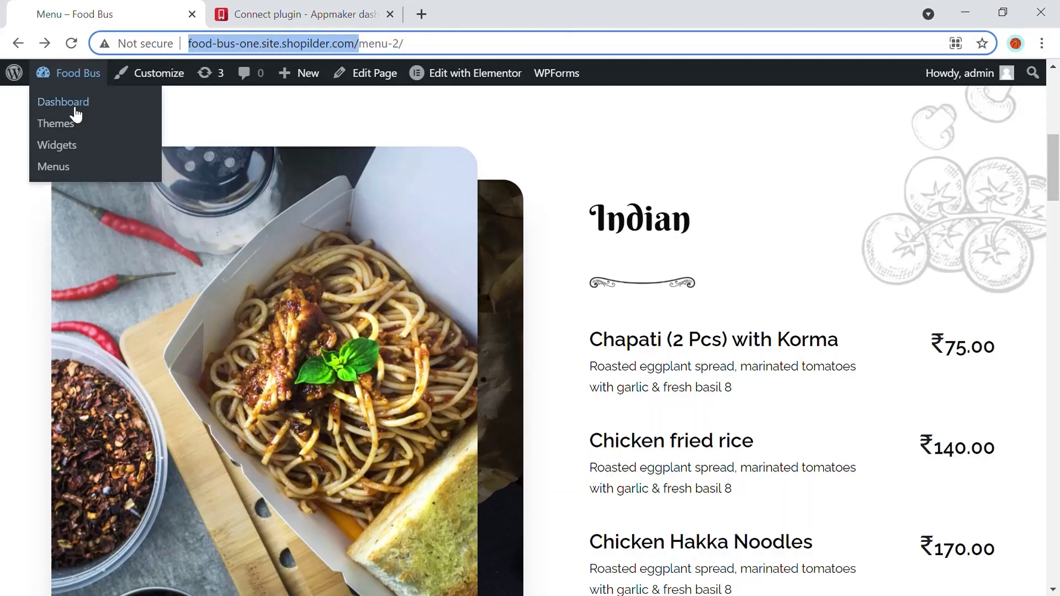
click(73, 106)
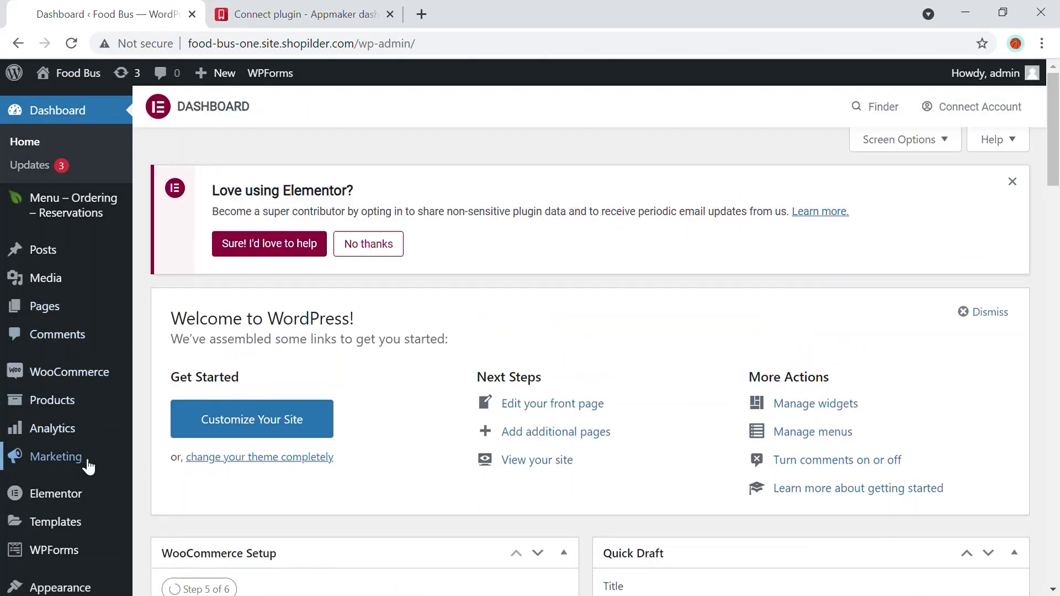
scroll(76, 457, down, 3)
click(85, 463)
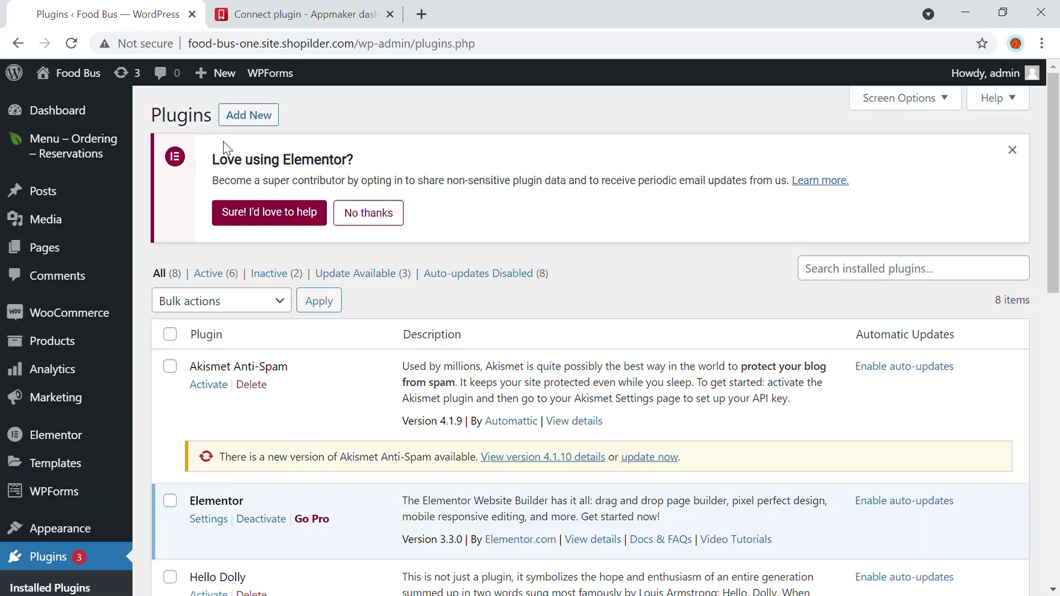
click(255, 127)
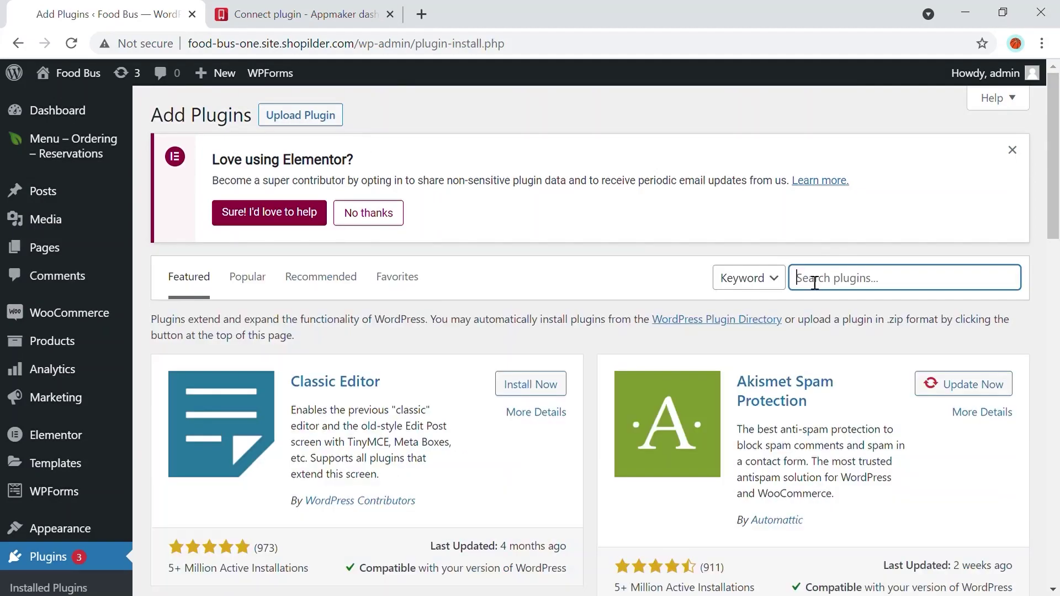
Search the plugins for "Appmaker", then install and activate "Appmaker – Convert WooCommerce to Android & iOS Native Mobile Apps".
text(Appmaker)
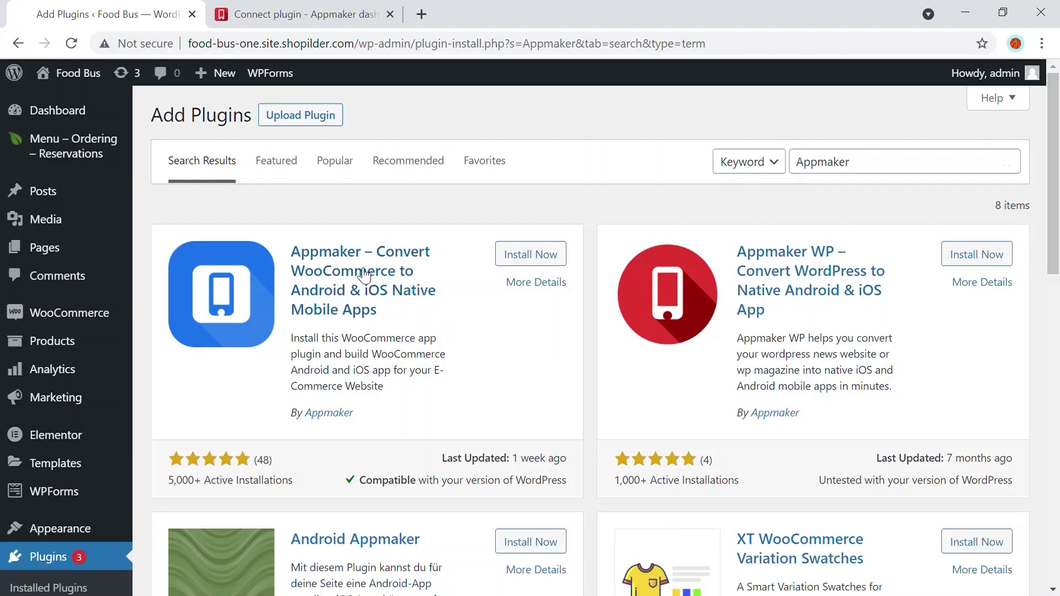
click(537, 271)
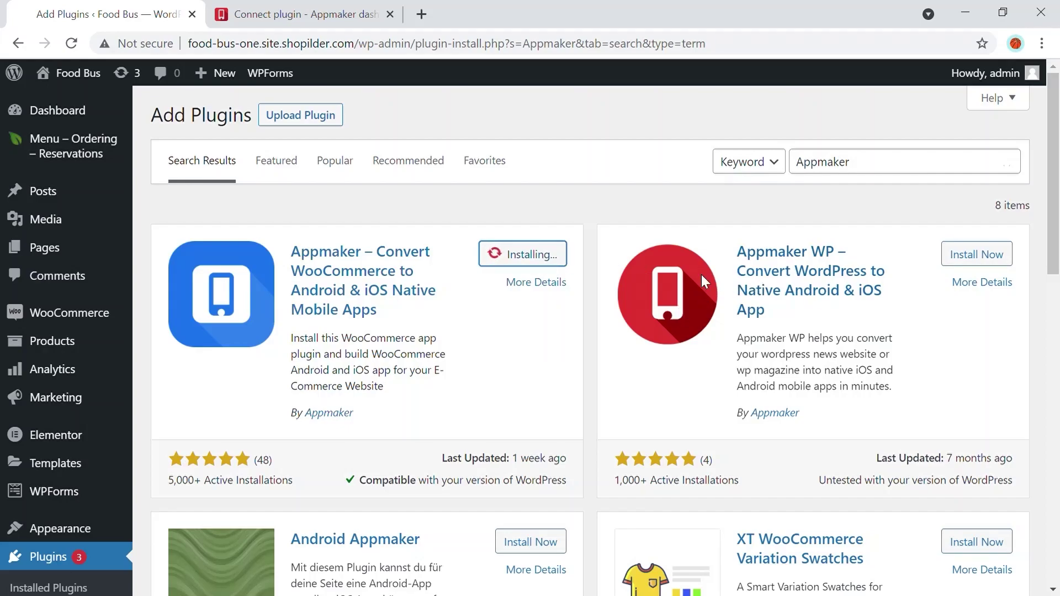
click(556, 257)
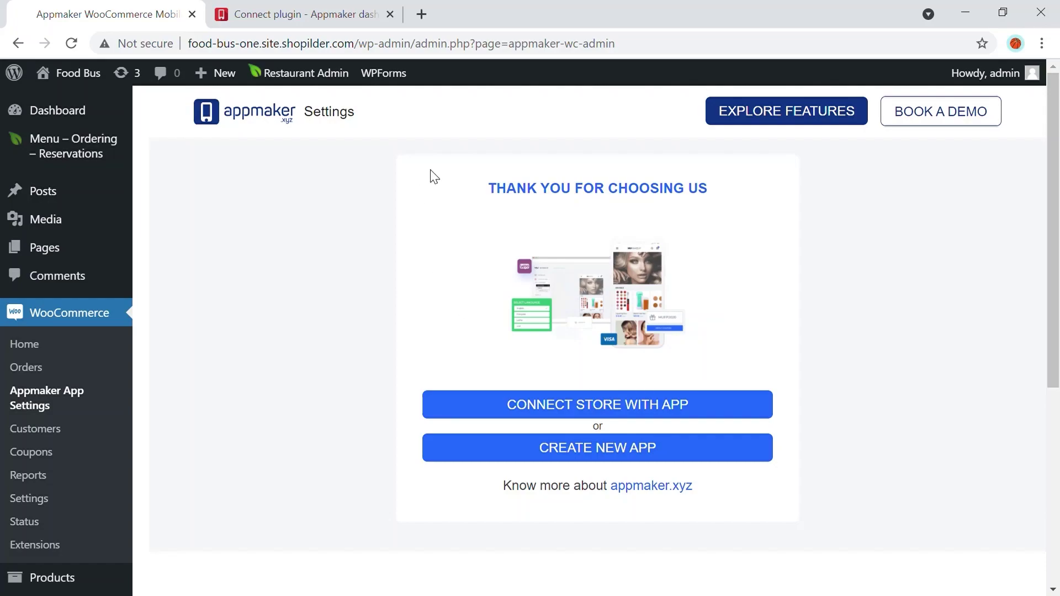
Start connecting the store with the app and paste the Project ID from the Appmaker dashboard into the plugin's API credentials.
click(579, 416)
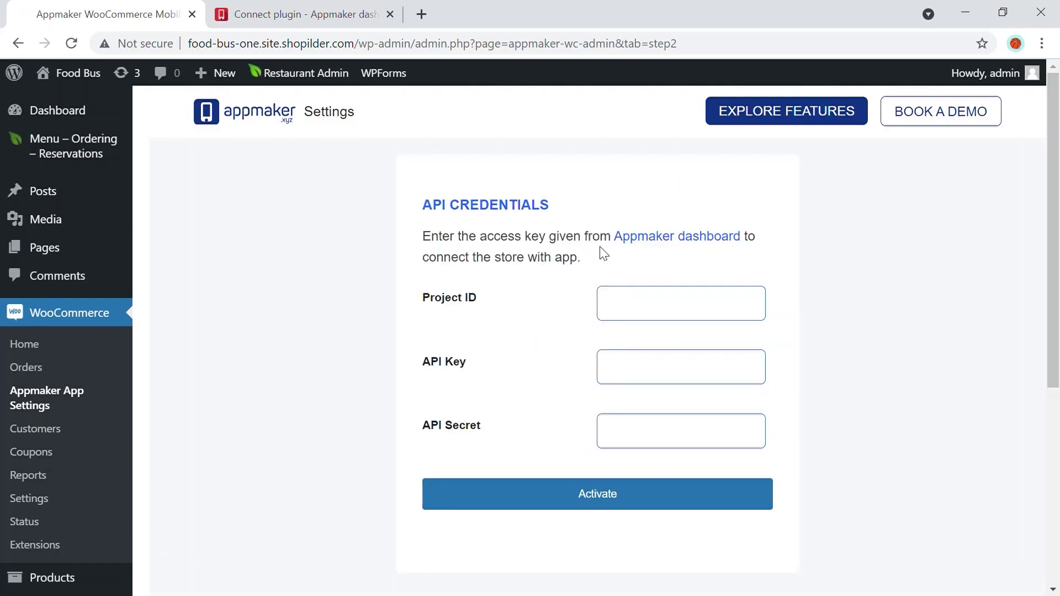
click(406, 14)
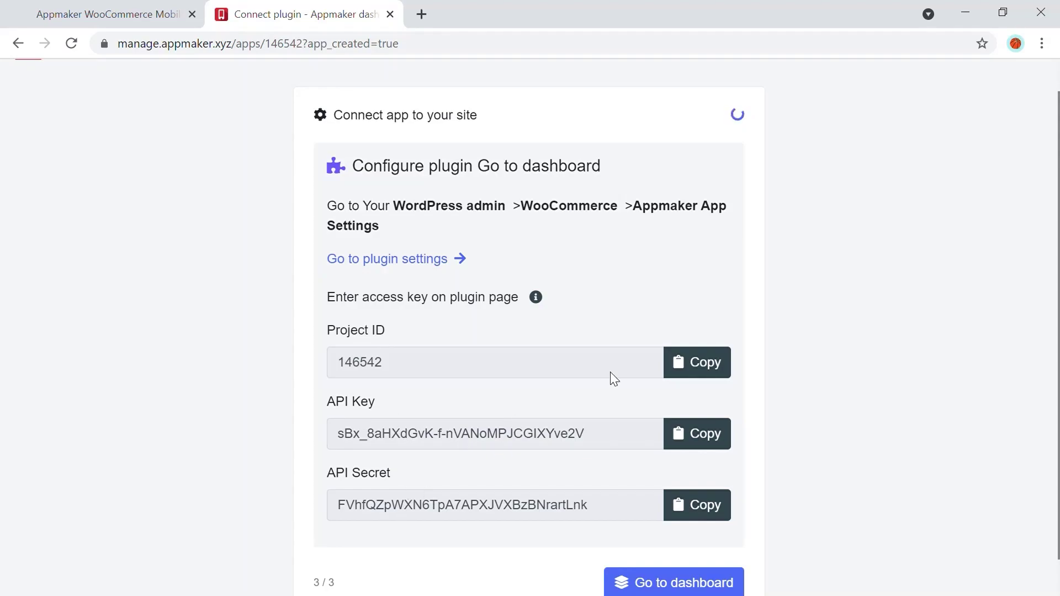
click(688, 362)
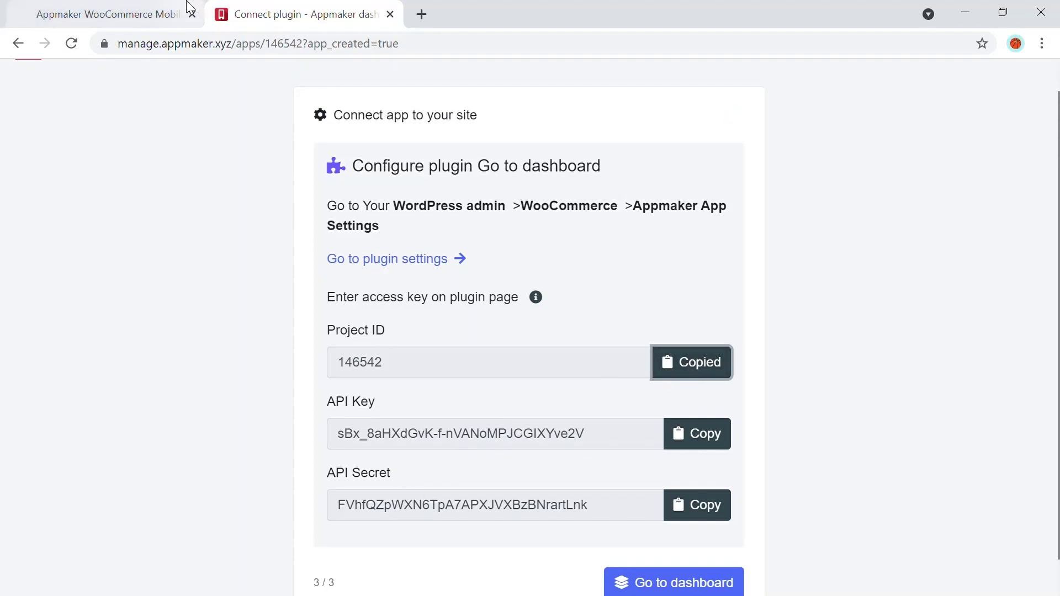
click(171, 14)
click(669, 318)
key(ctrl+v)
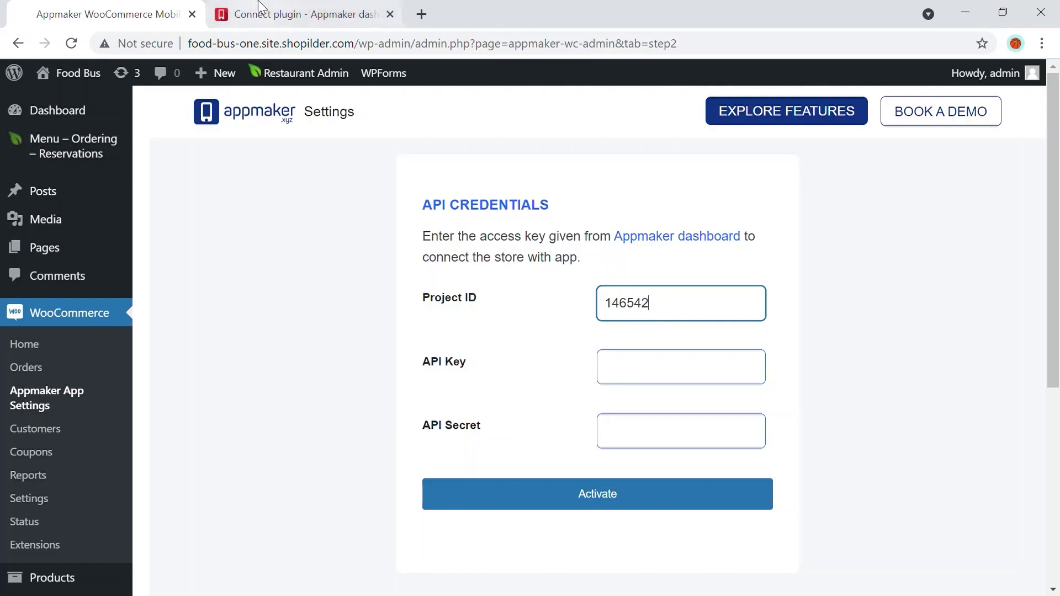
Copy the API key from the Appmaker dashboard and paste it into the plugin's API Key field.
click(298, 13)
click(691, 433)
click(5, 6)
click(635, 370)
key(ctrl+v)
Paste the API secret from the Appmaker dashboard into the plugin's API Secret field, activate the connection and return to Appmaker.
click(302, 6)
click(701, 505)
click(105, 14)
click(621, 442)
key(ctrl+v)
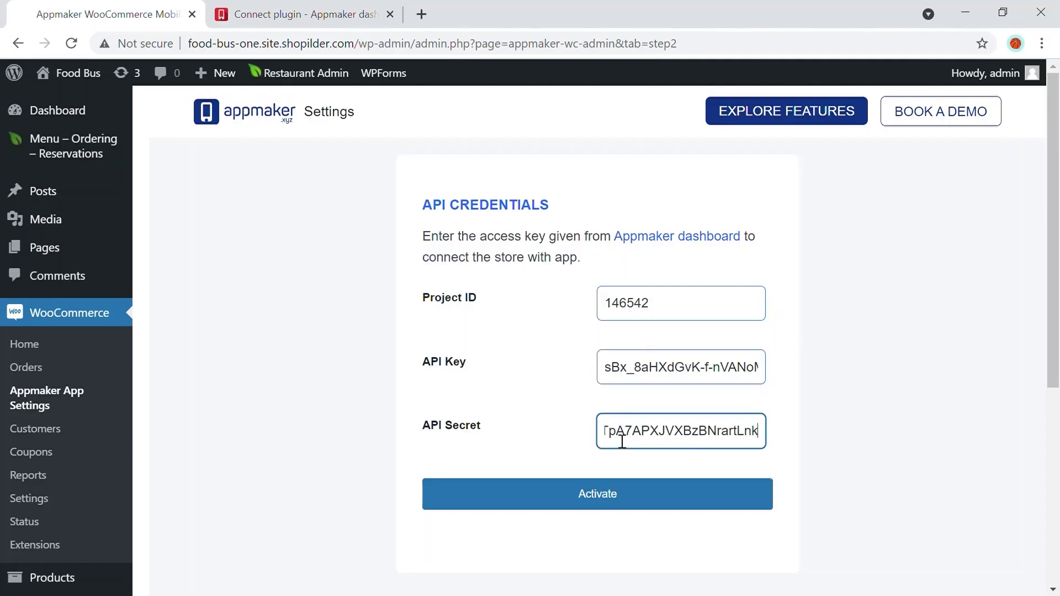
click(598, 513)
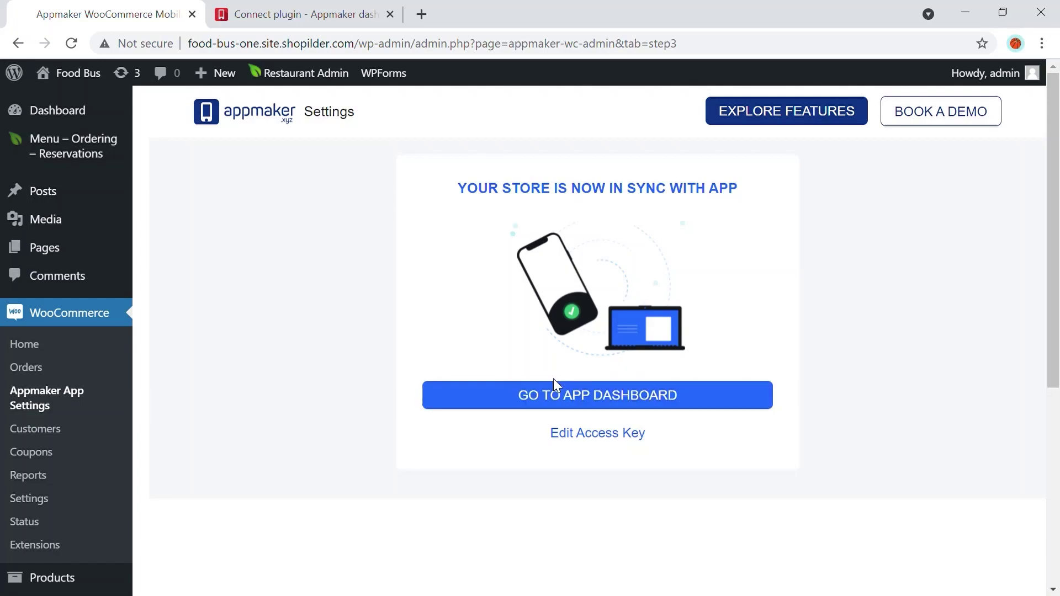
click(333, 14)
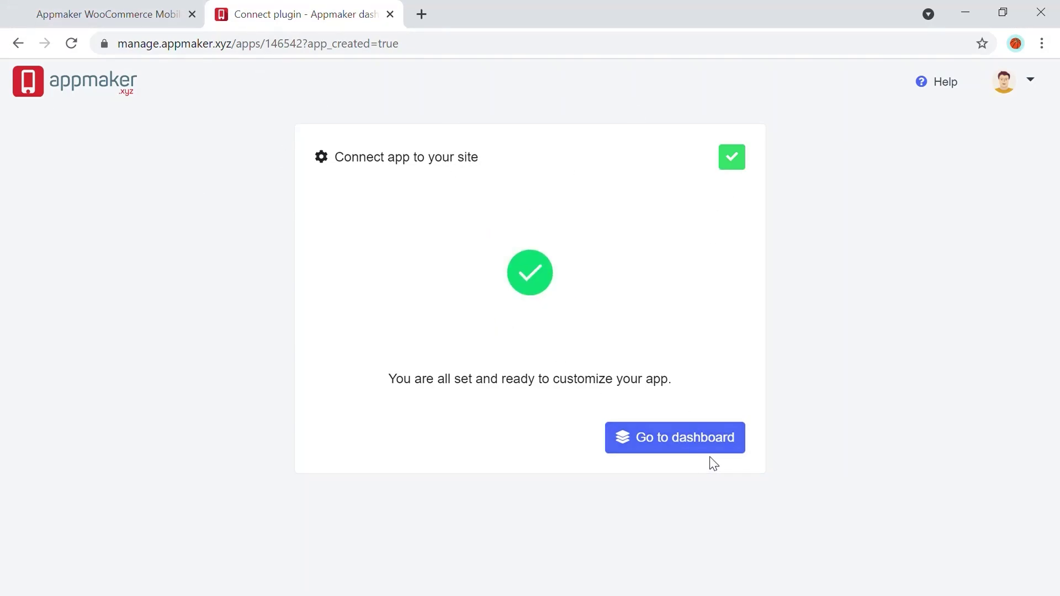
Open the app's dashboard and examine the iOS preview options, build status and API credentials section.
click(734, 442)
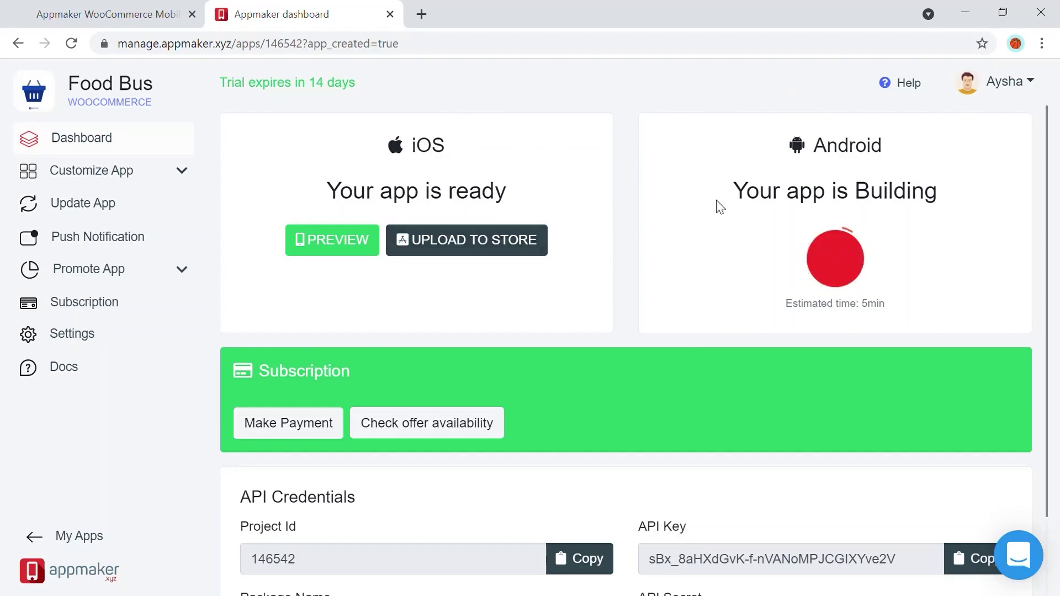
click(373, 250)
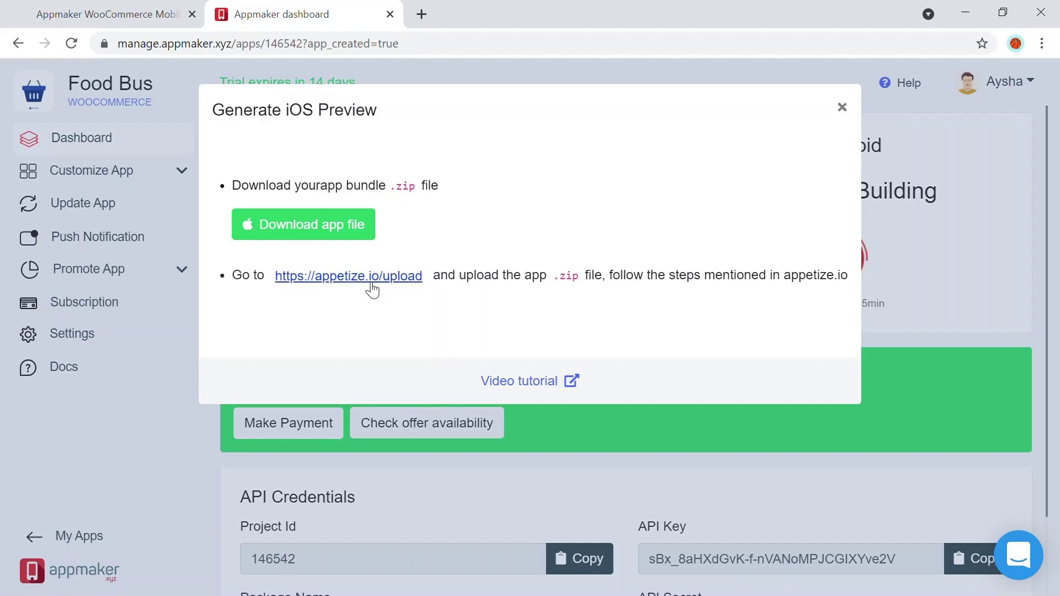
click(843, 108)
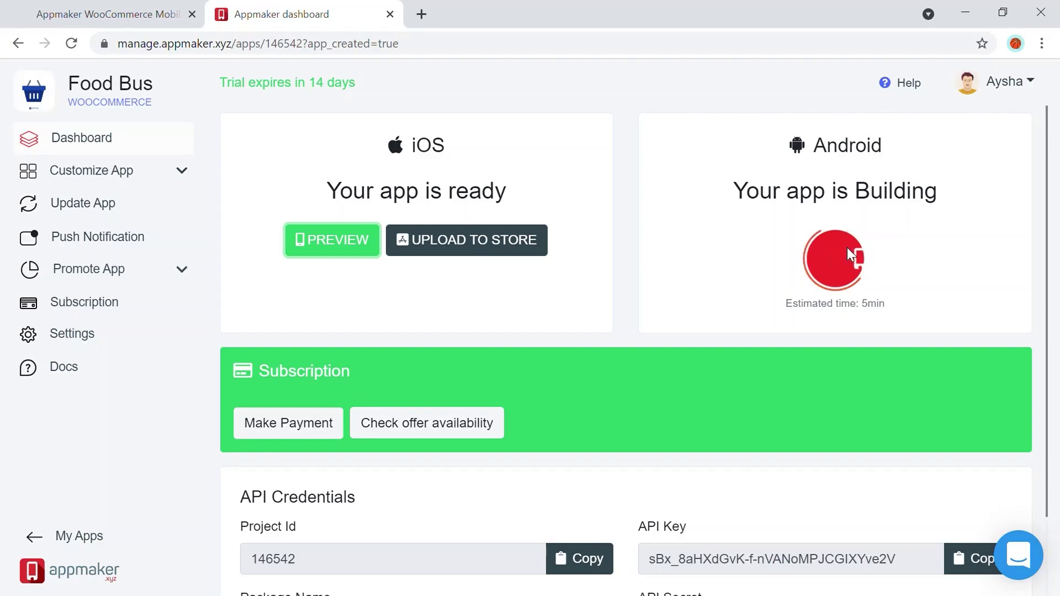
scroll(847, 248, down, 2)
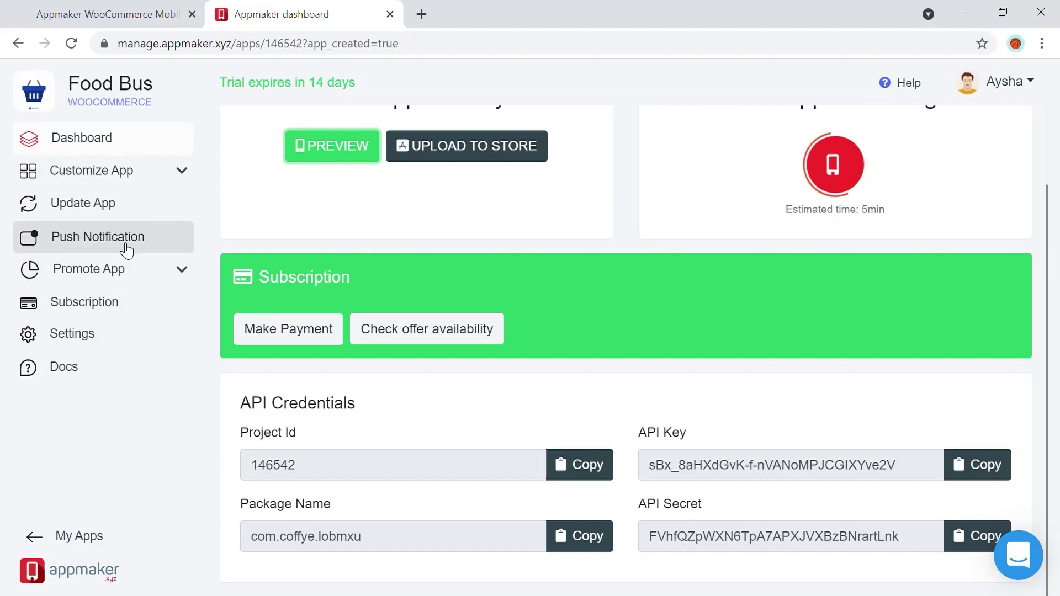
scroll(396, 102, up, 2)
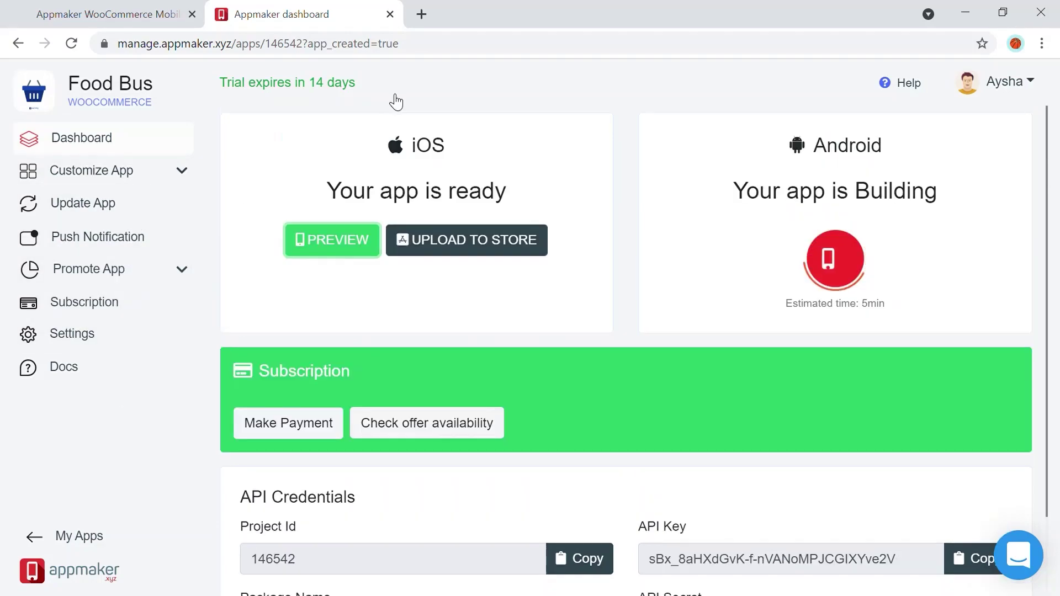
Open the in-app Home page for customization and review its default banner, category, product and contact blocks.
click(182, 174)
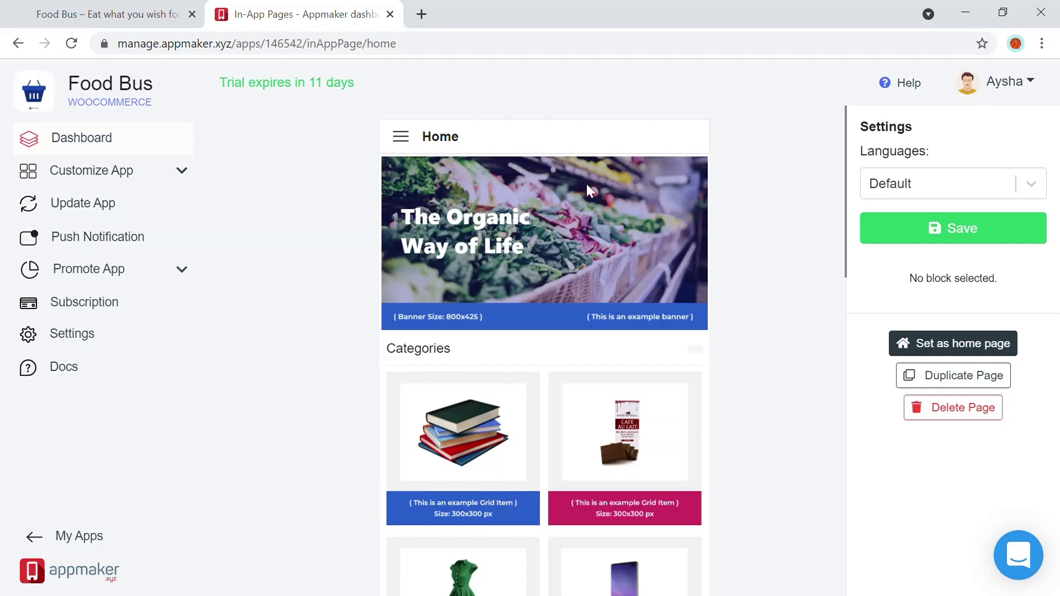
scroll(537, 237, down, 1)
scroll(538, 237, up, 1)
scroll(581, 251, down, 2)
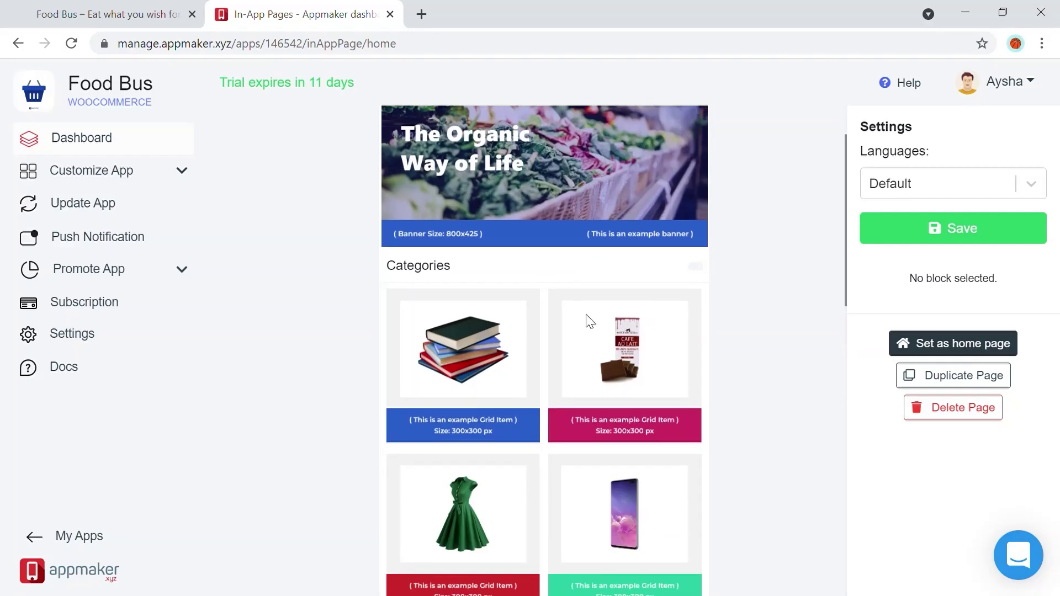
scroll(590, 320, down, 3)
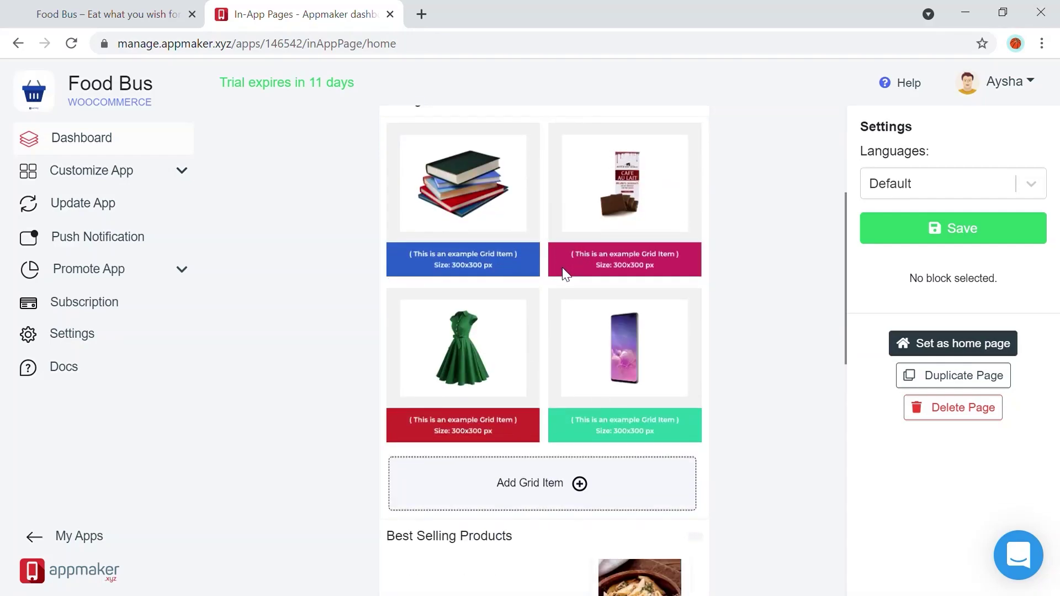
scroll(565, 274, down, 4)
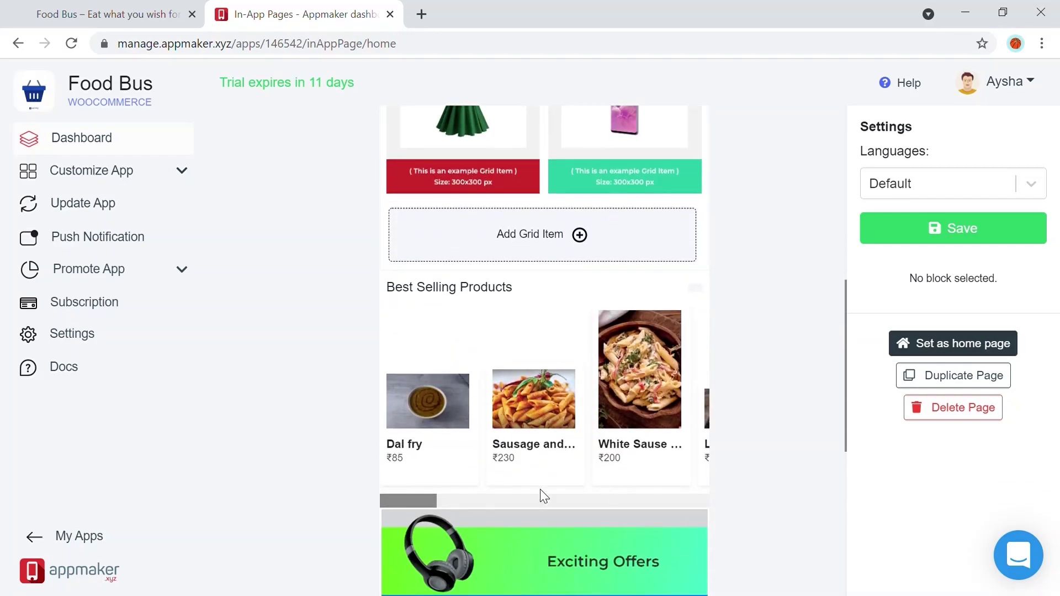
scroll(544, 414, down, 4)
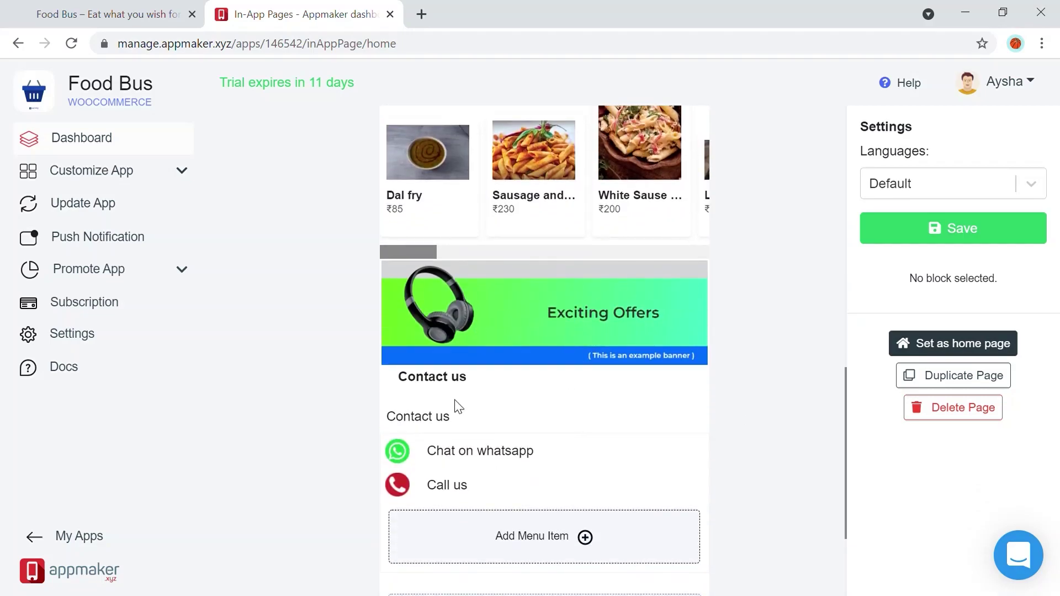
scroll(596, 374, up, 12)
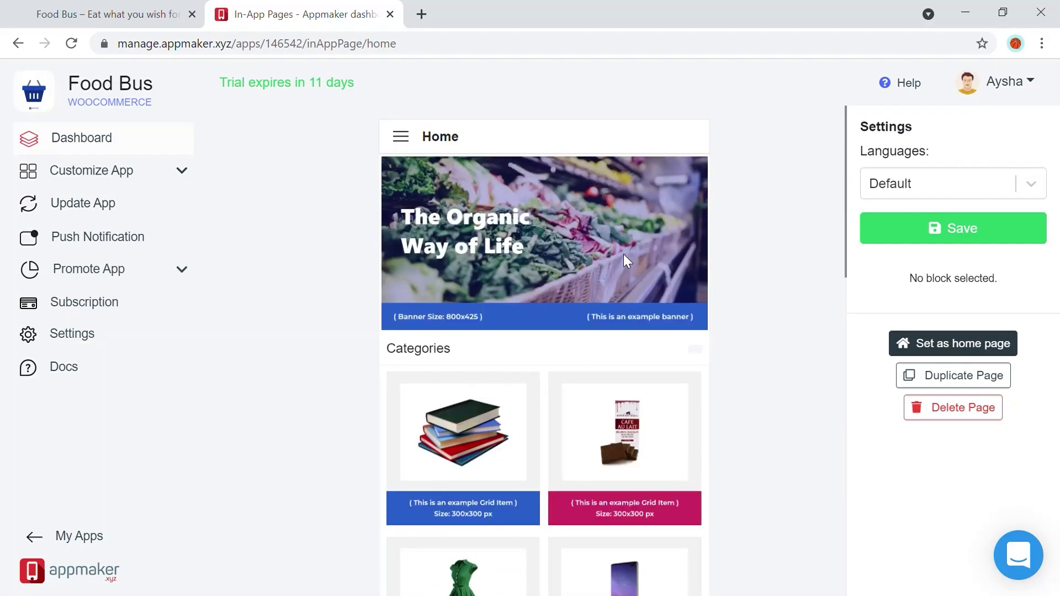
Remove all the example blocks from the Home page, starting with the banner slider, and save the empty page.
click(562, 181)
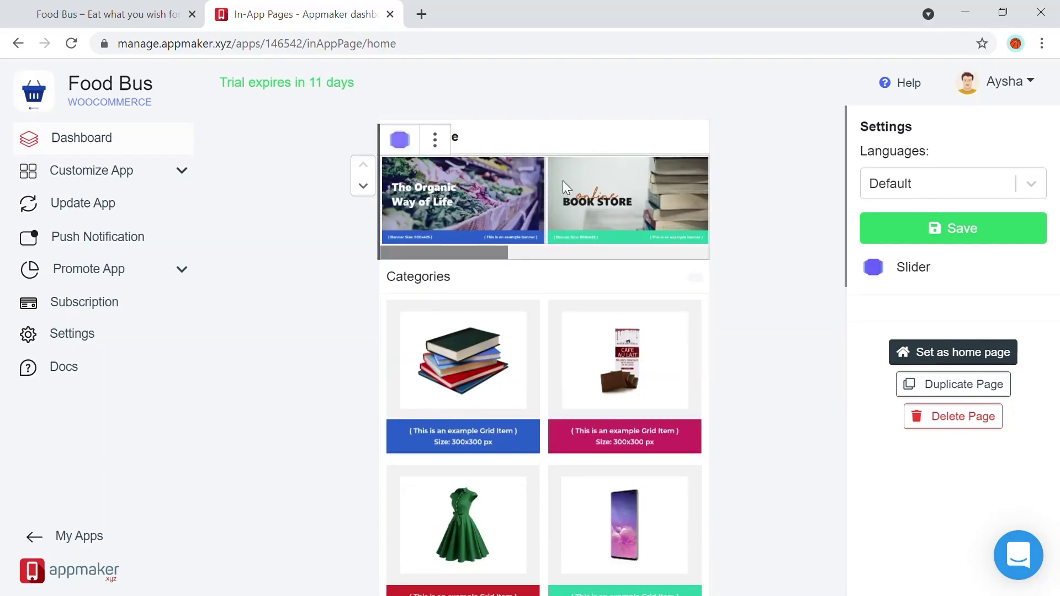
click(436, 139)
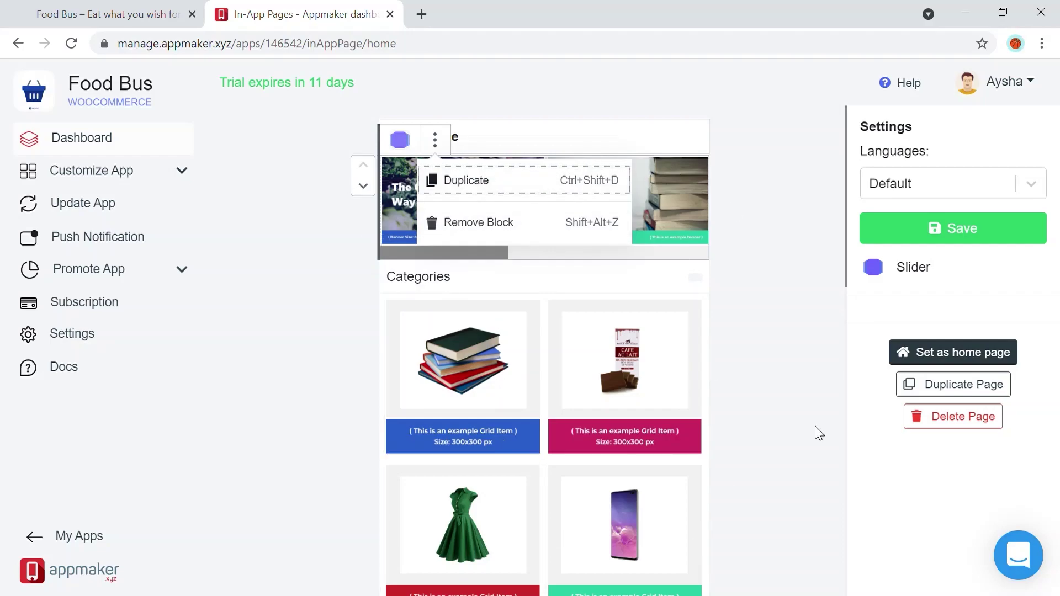
click(622, 223)
click(474, 178)
click(436, 139)
click(493, 223)
click(435, 139)
click(486, 221)
click(478, 142)
click(486, 223)
click(547, 140)
click(555, 221)
click(435, 140)
click(483, 223)
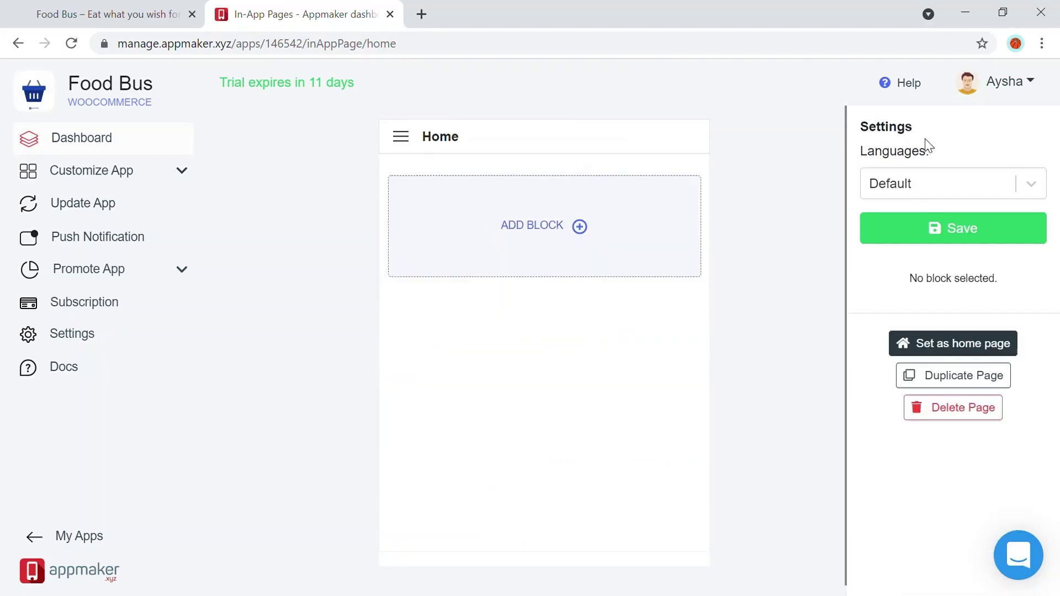
click(907, 236)
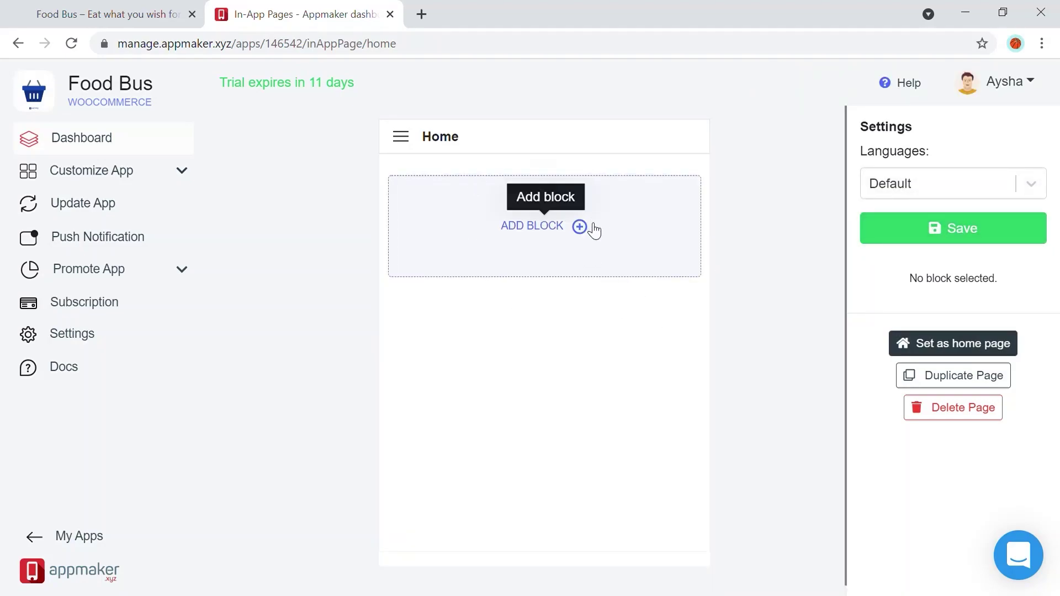
Browse the available block types and add a Slider block to the empty Home page.
click(584, 242)
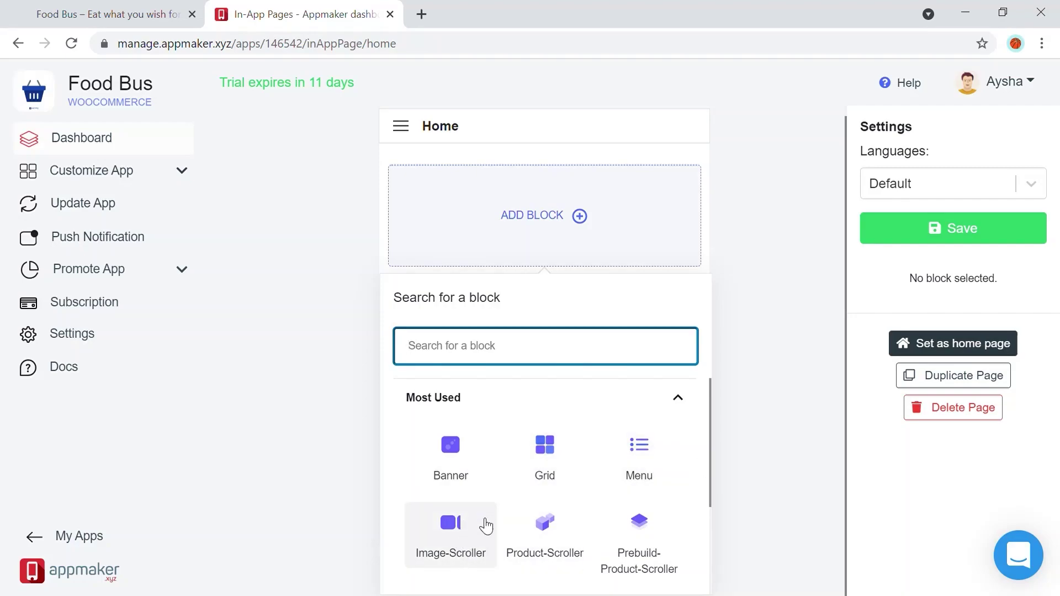
scroll(641, 541, down, 3)
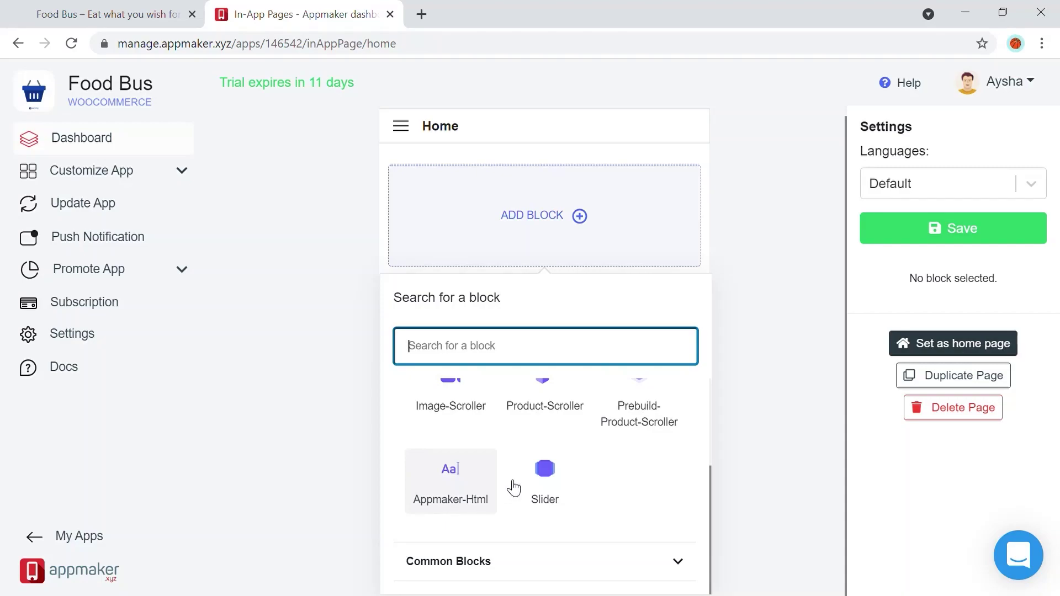
scroll(509, 505, up, 3)
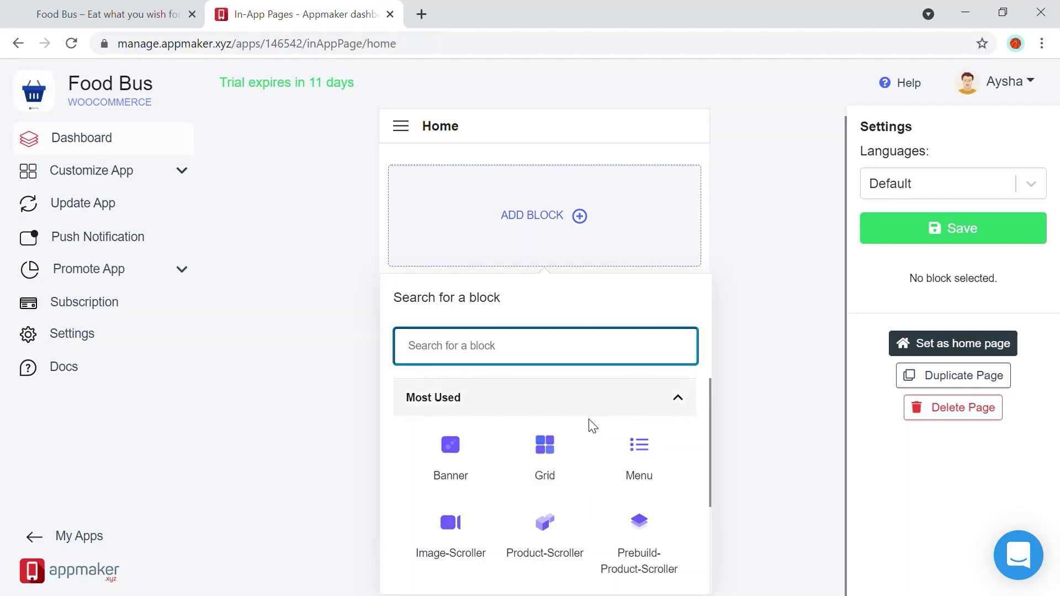
scroll(592, 428, down, 3)
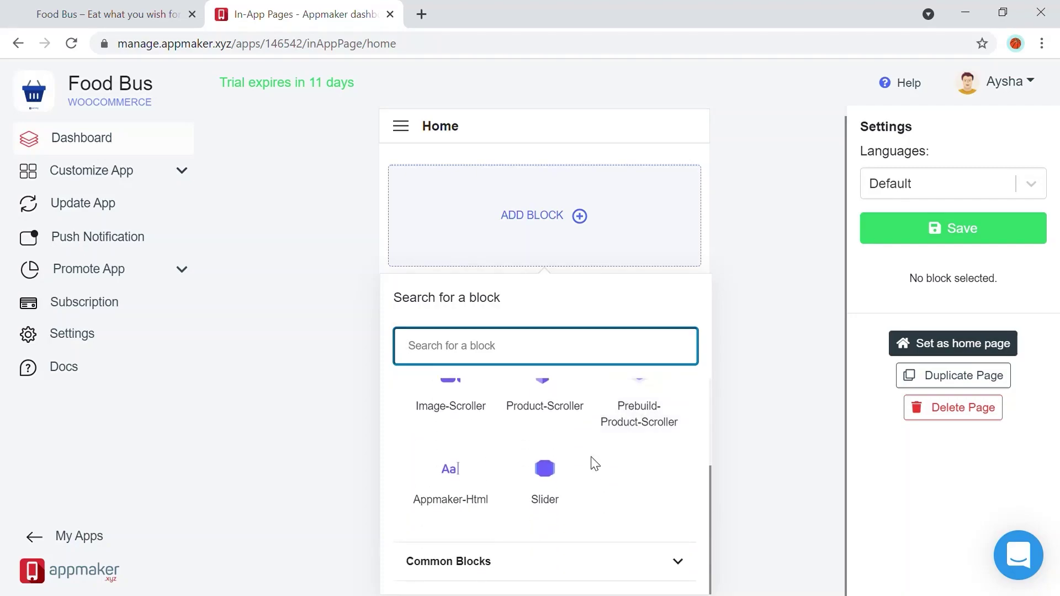
click(572, 504)
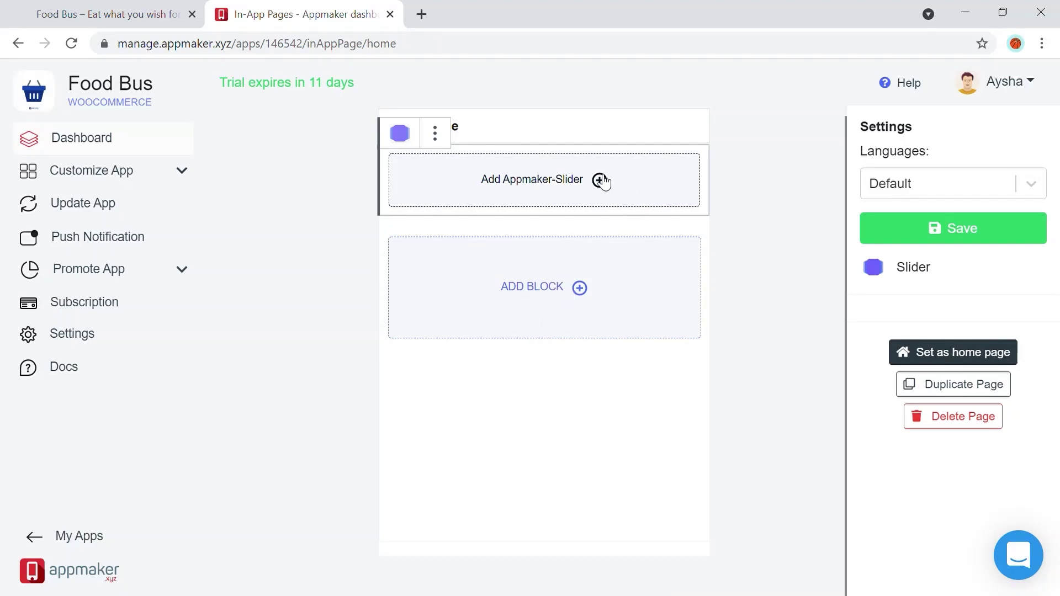
Add a slide with the "No Delivery Fee" burger banner from the media library and open its mobile app action choices.
click(555, 190)
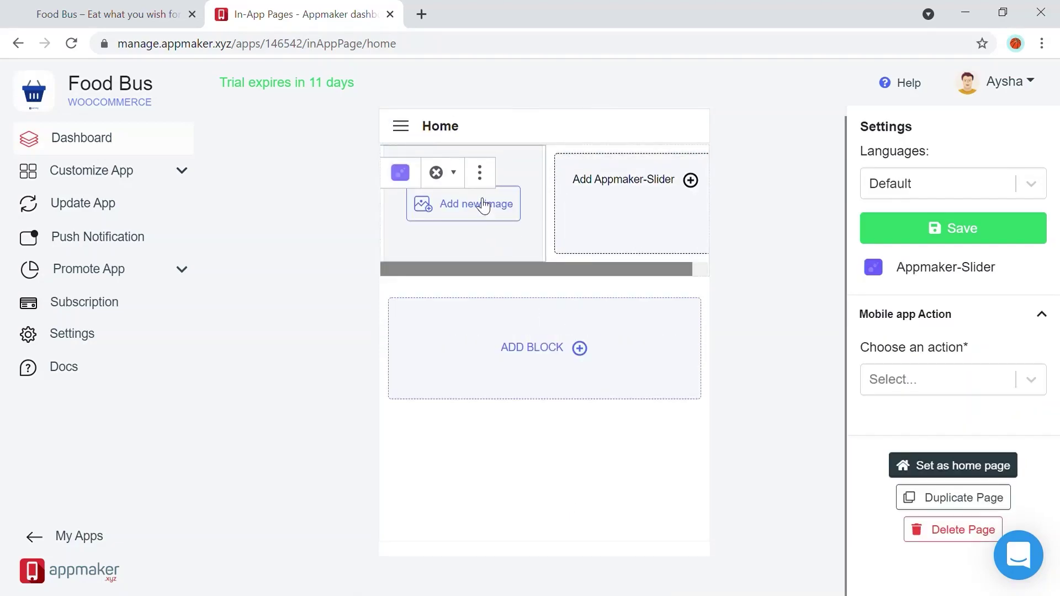
click(474, 213)
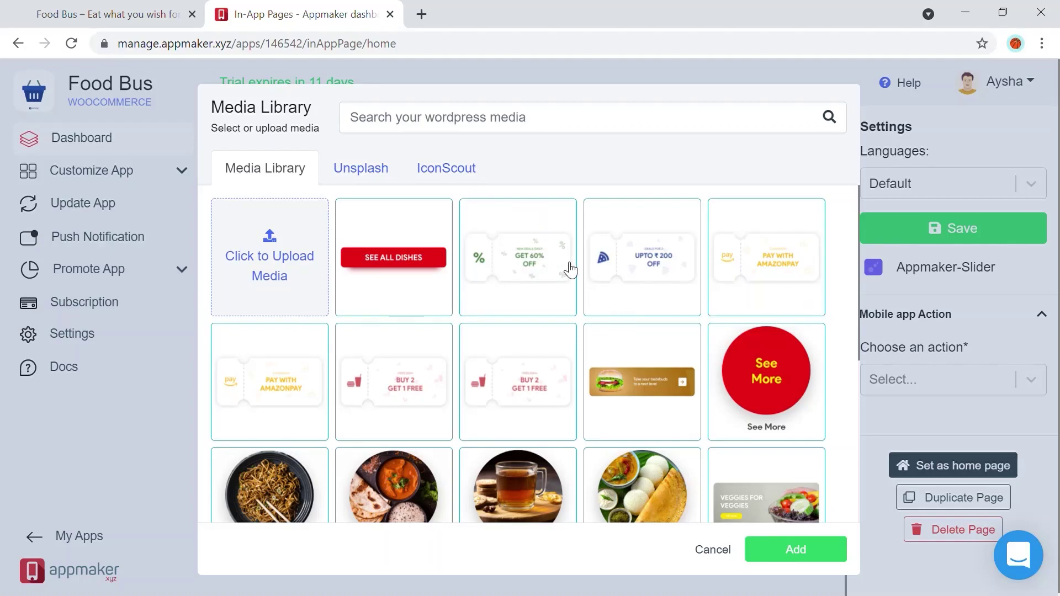
scroll(570, 270, down, 5)
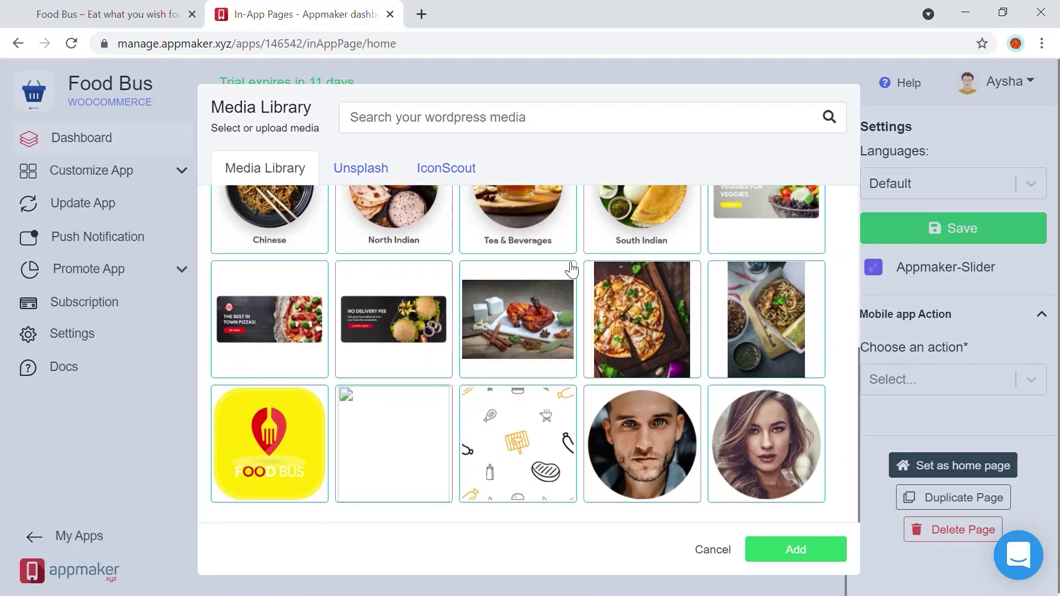
click(418, 332)
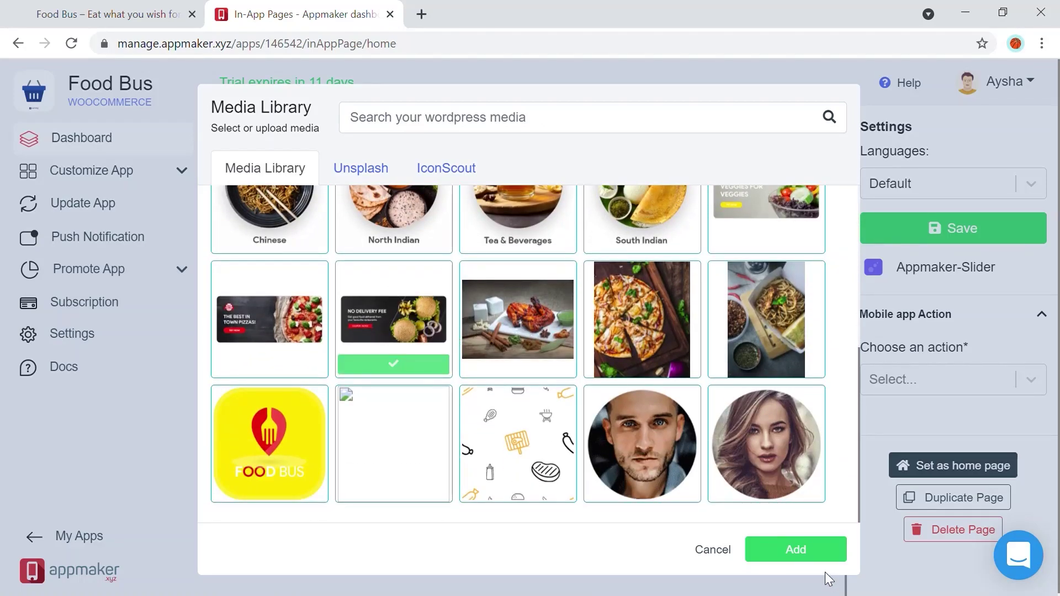
click(829, 552)
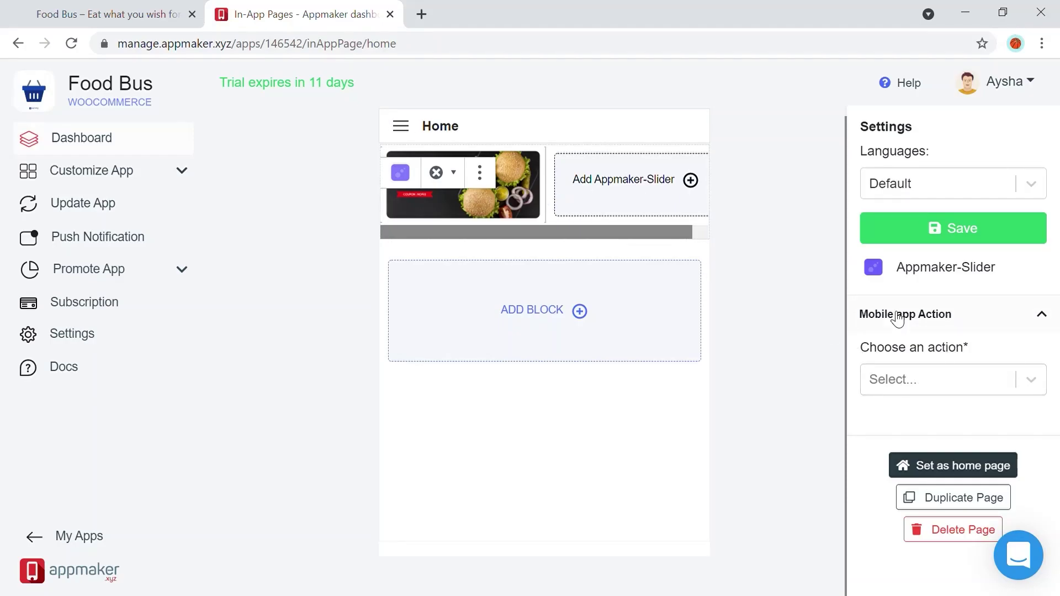
click(948, 382)
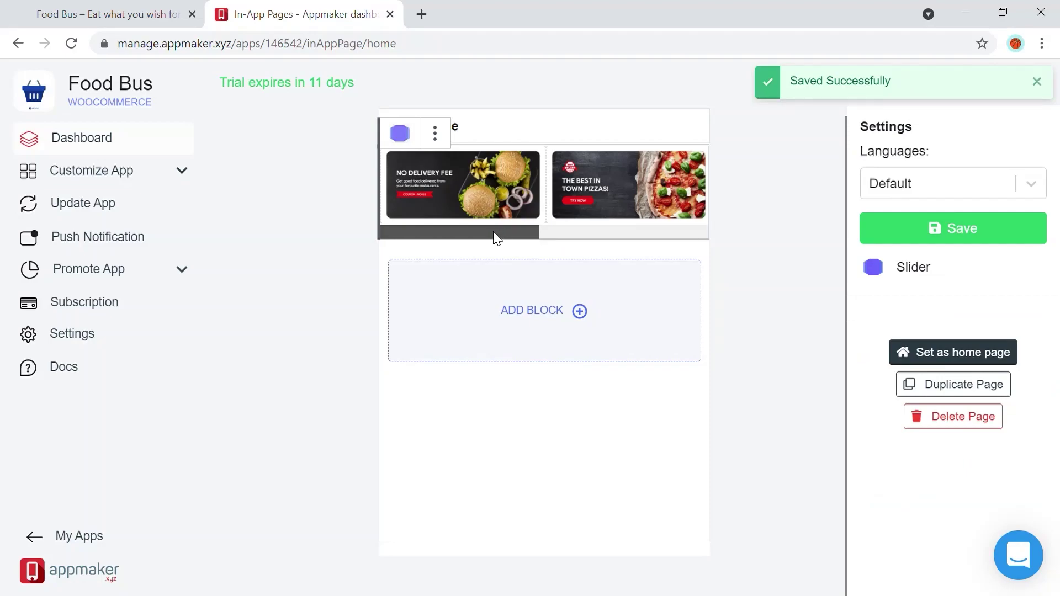
Add a Grid block below the slider on the Home page and set it to 4 columns.
drag(492, 231, 474, 214)
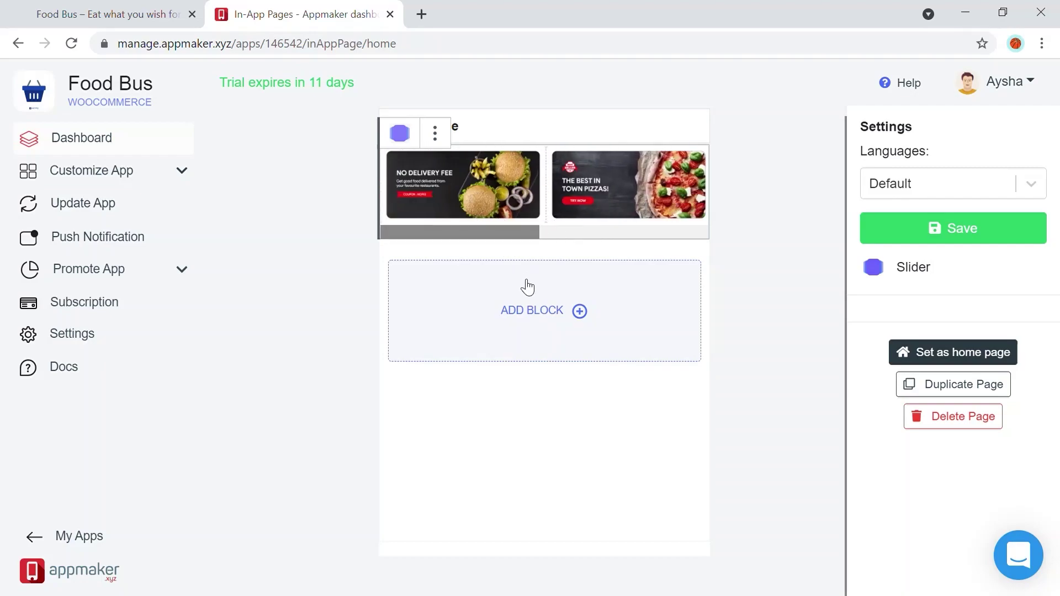
click(579, 311)
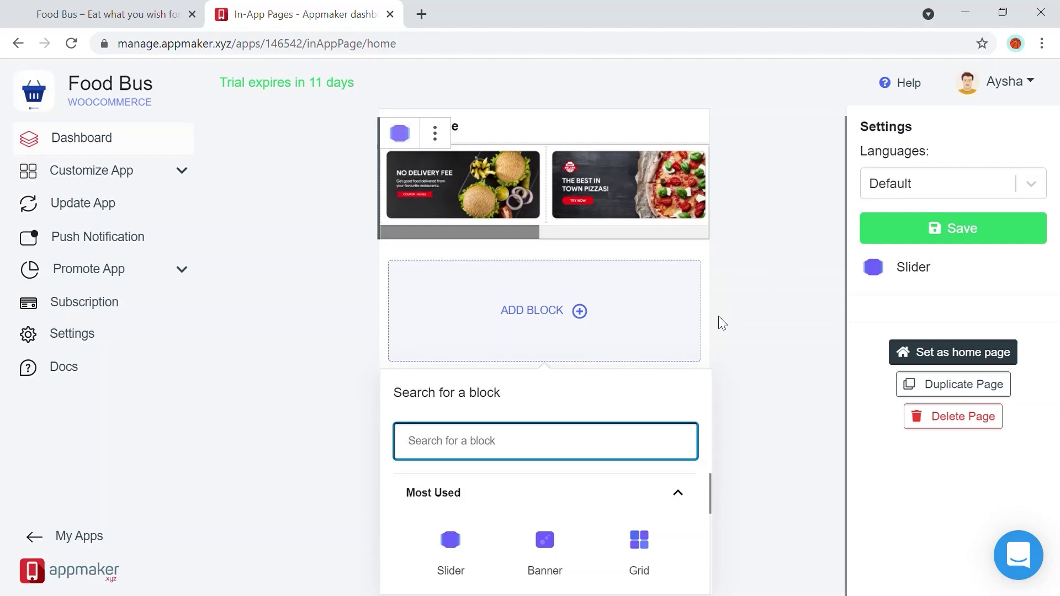
click(664, 533)
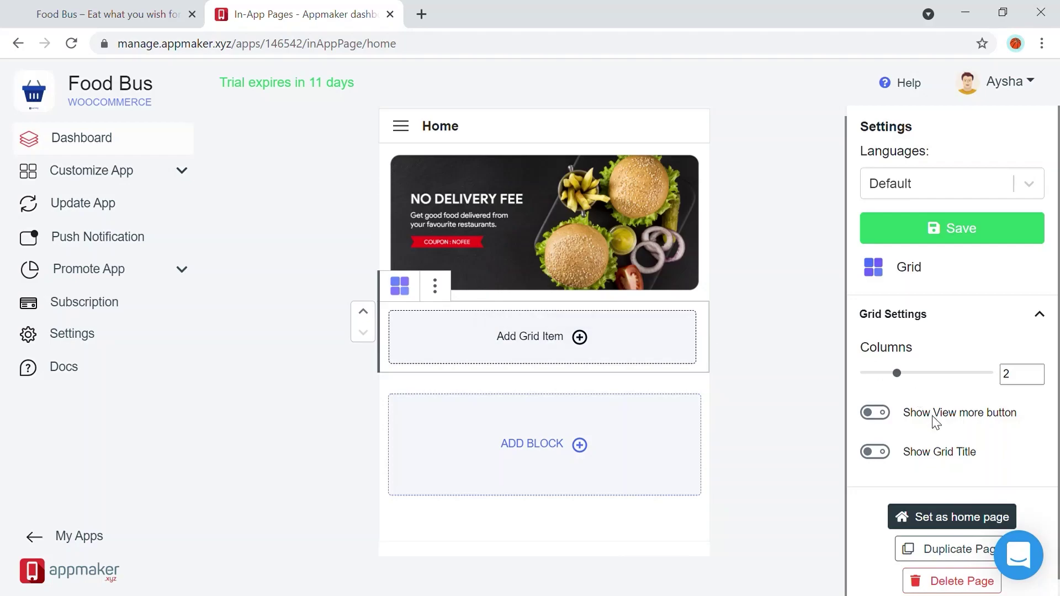
drag(912, 380, 976, 387)
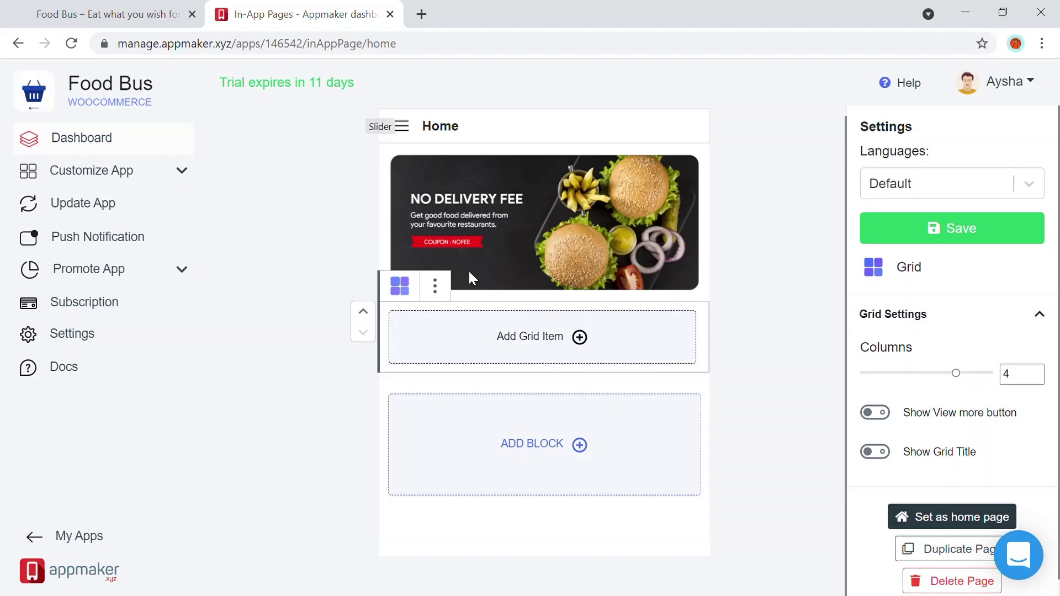
Add four empty grid items to the new Grid block.
click(551, 338)
click(555, 407)
click(604, 412)
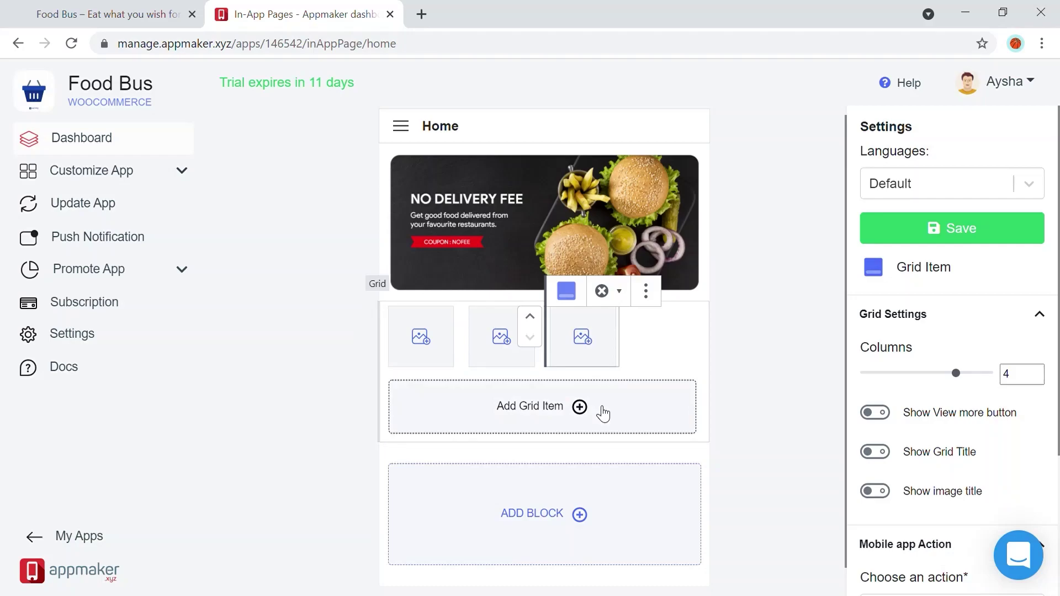
click(604, 412)
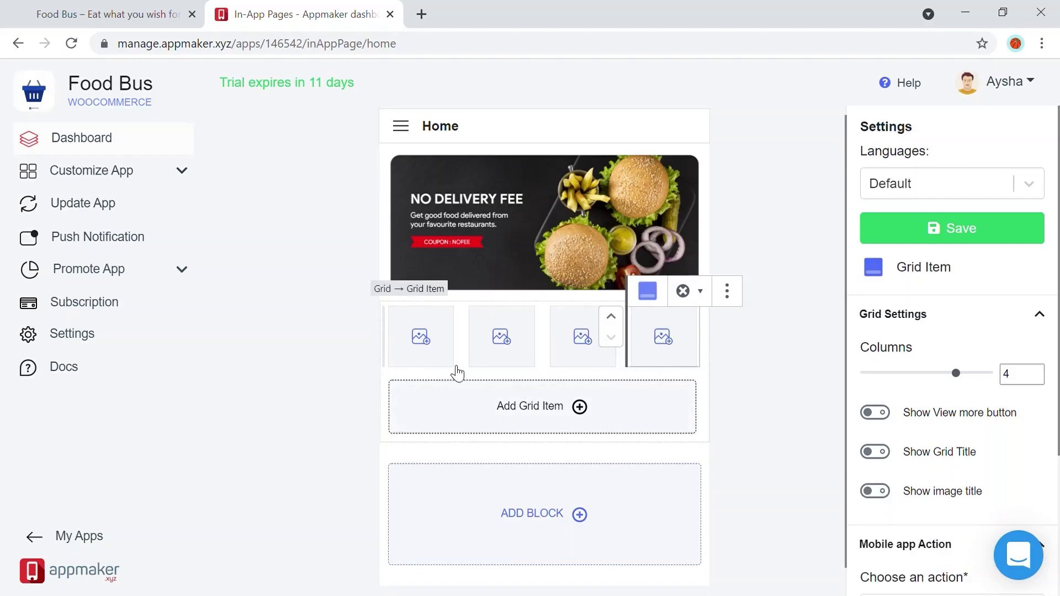
Select the first grid item and enable Show Grid Title for the grid.
click(445, 347)
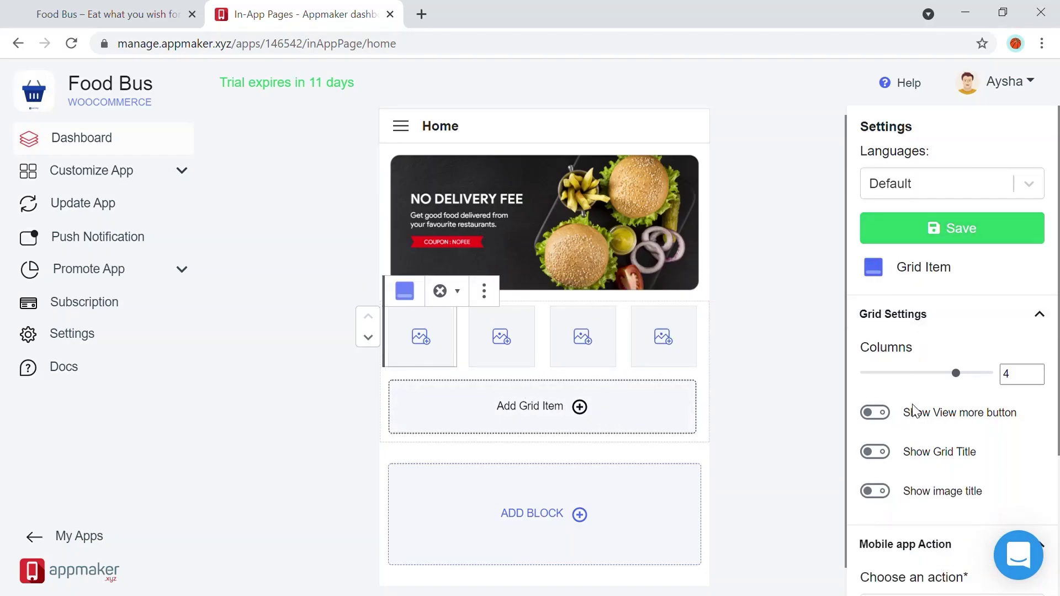
scroll(914, 411, down, 3)
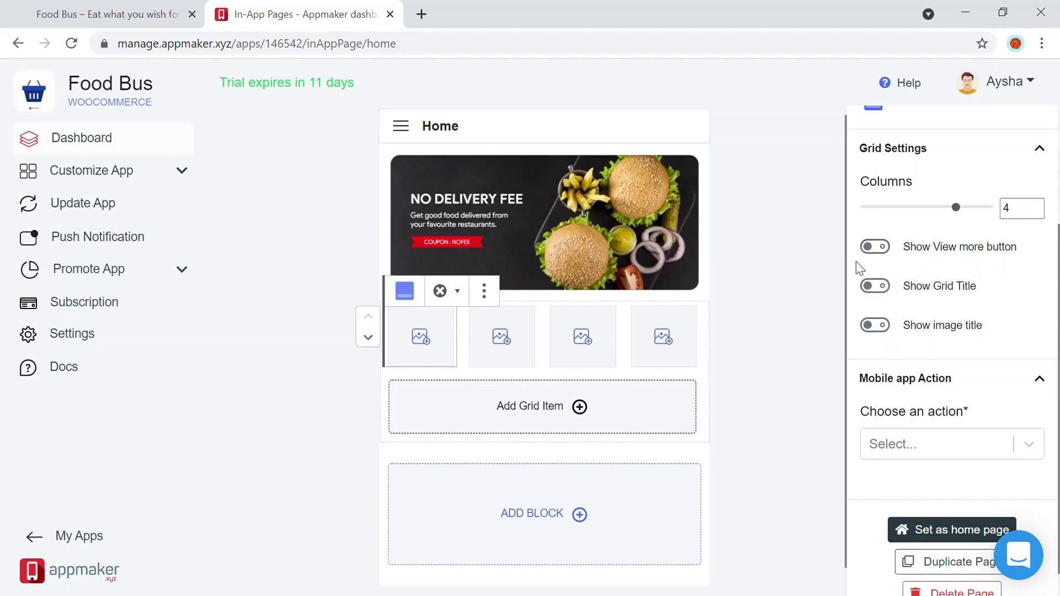
click(878, 286)
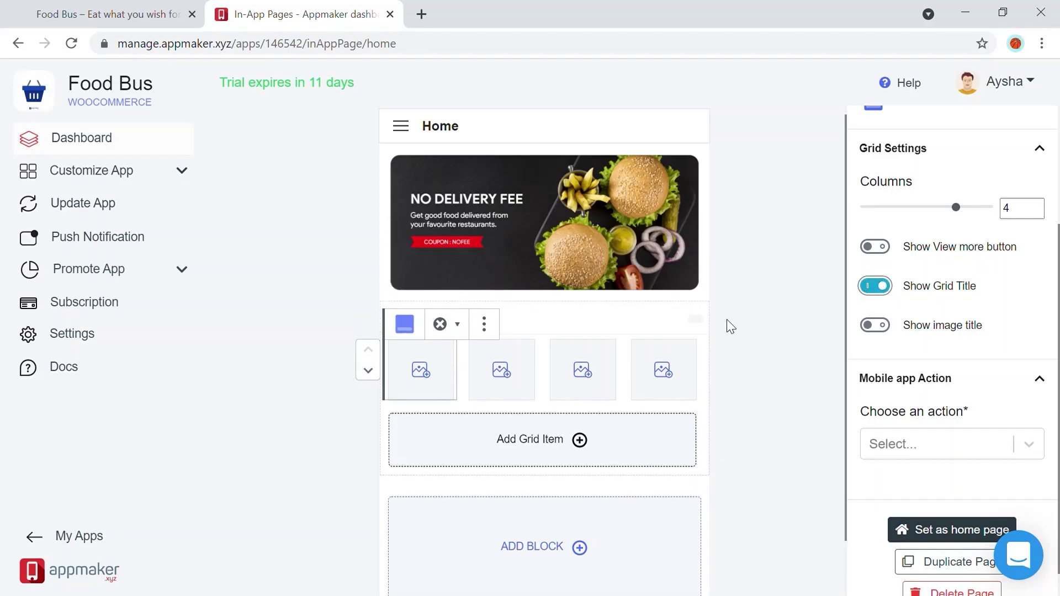
Replace the grid's sample title with "Categories".
click(568, 325)
drag(457, 324, 368, 331)
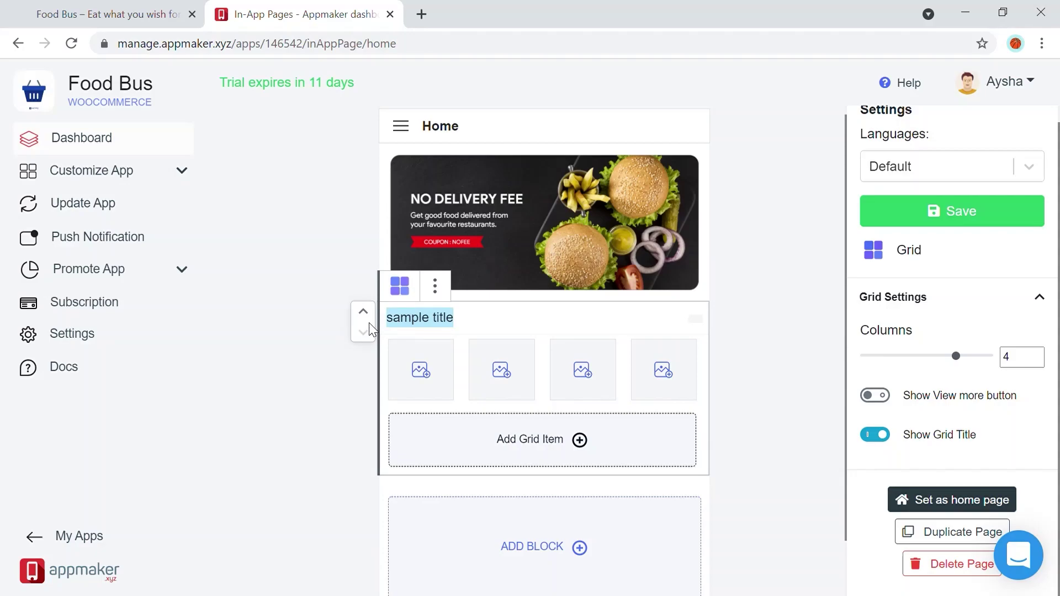
key(BackSpace)
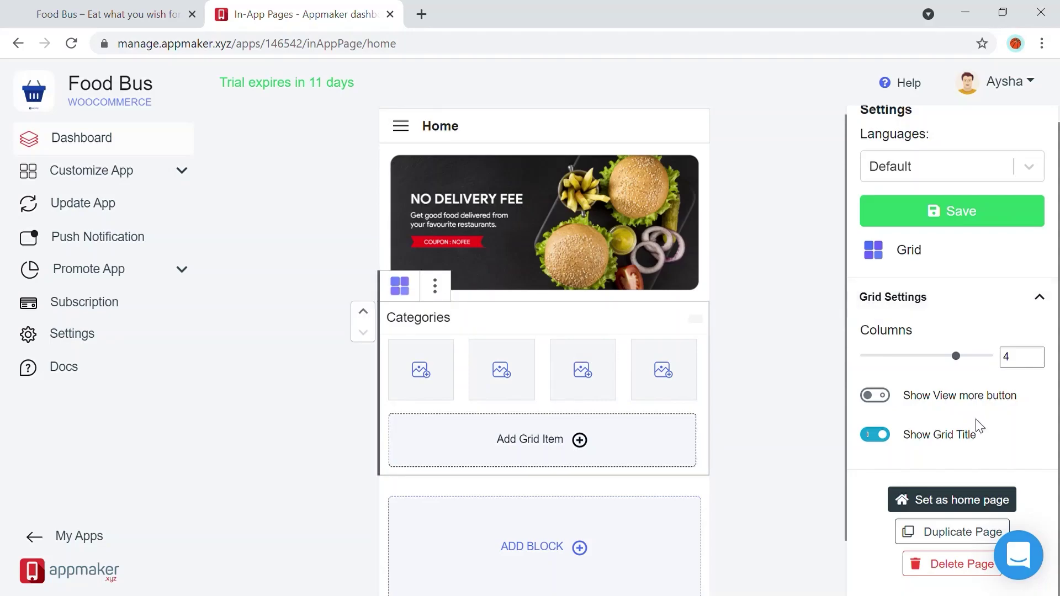
scroll(820, 301, down, 1)
scroll(688, 402, up, 1)
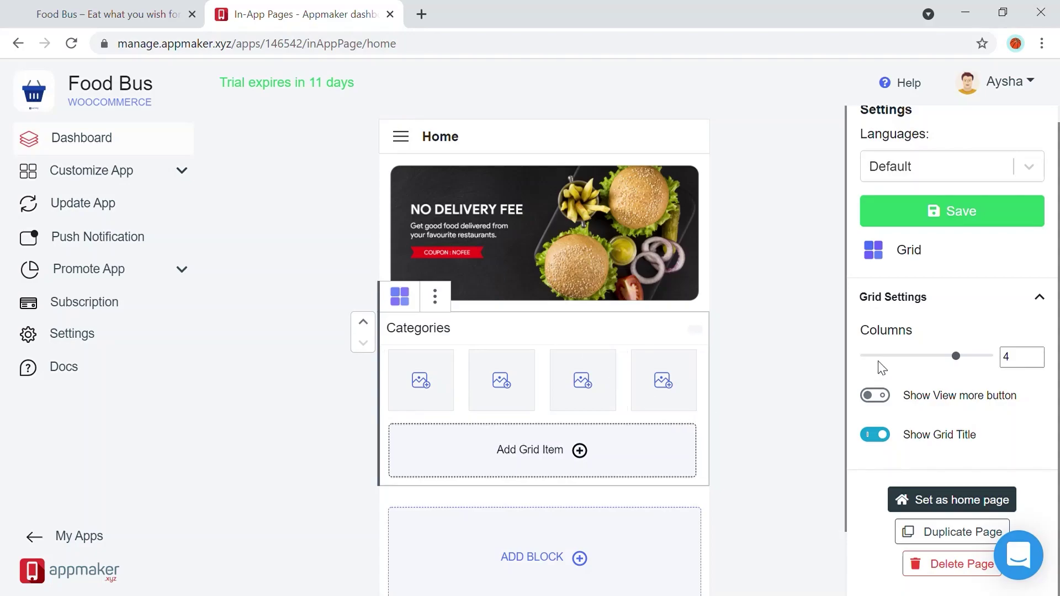
Add the "South Indian" image from the media library to the first grid item under Categories.
scroll(611, 438, down, 1)
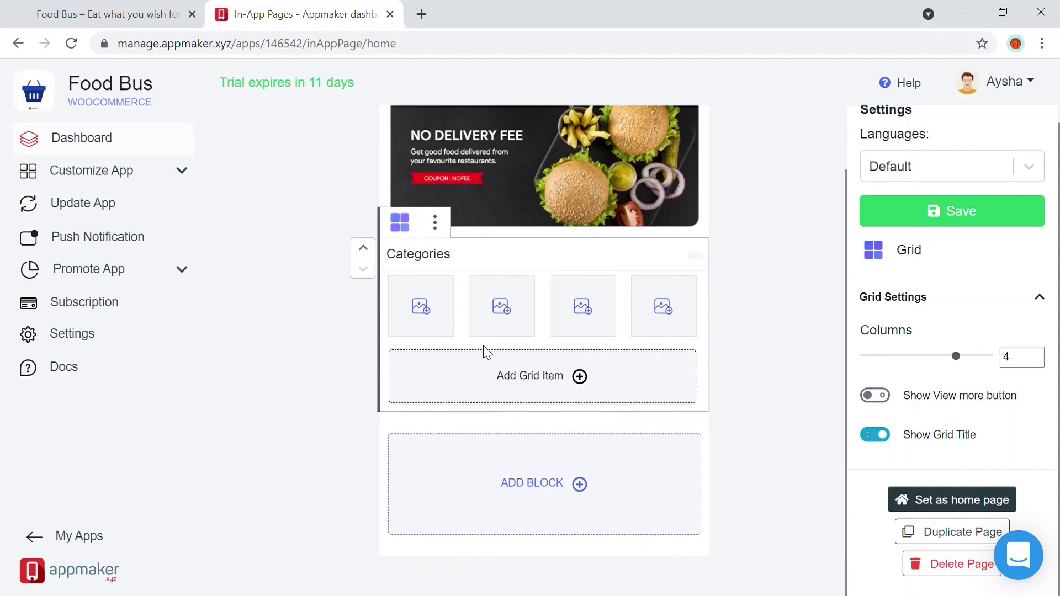
click(429, 311)
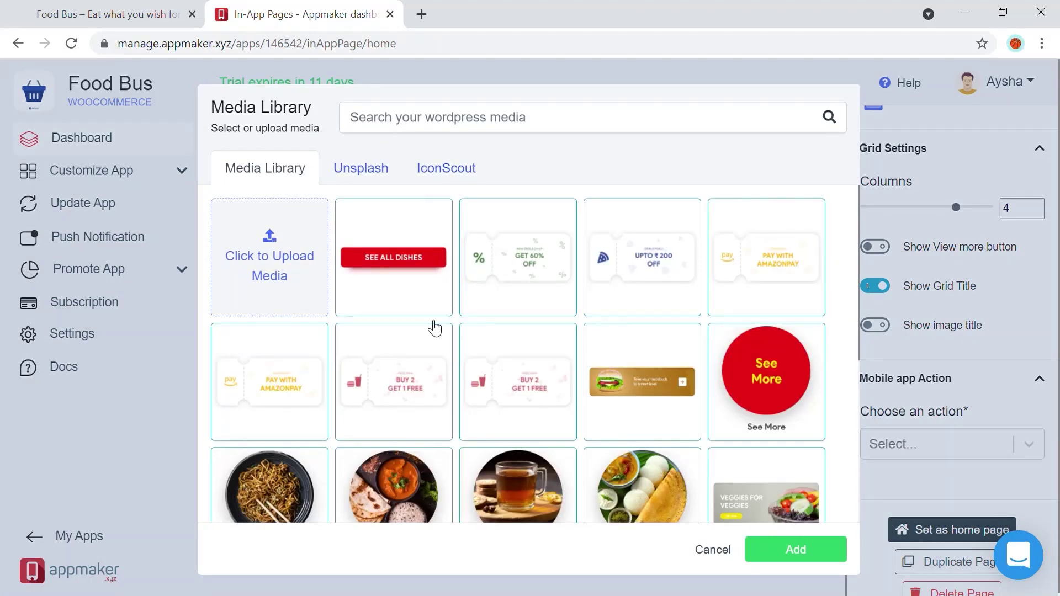
scroll(552, 331, down, 3)
click(679, 346)
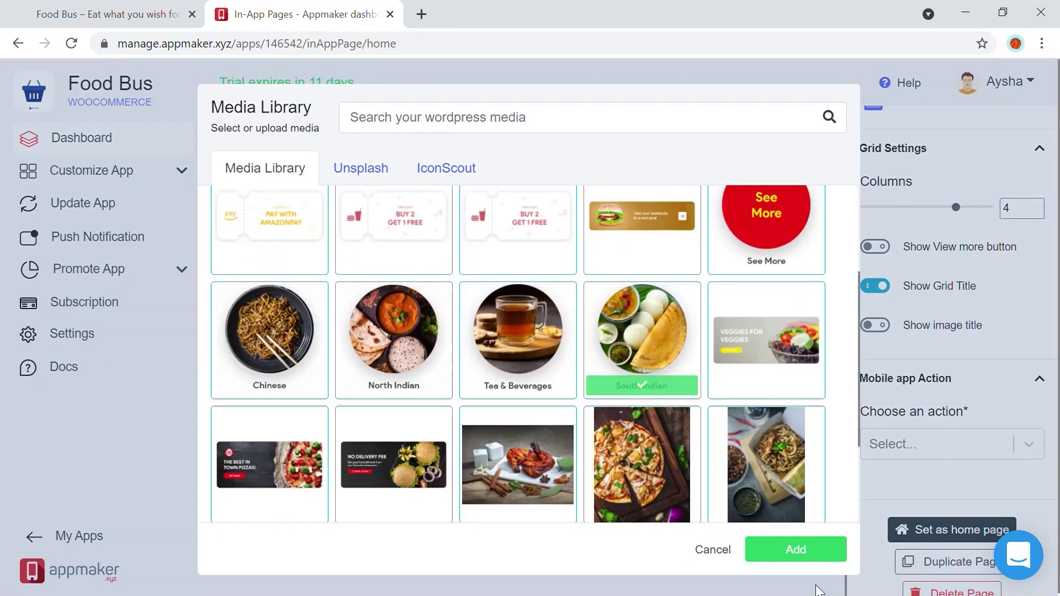
click(781, 557)
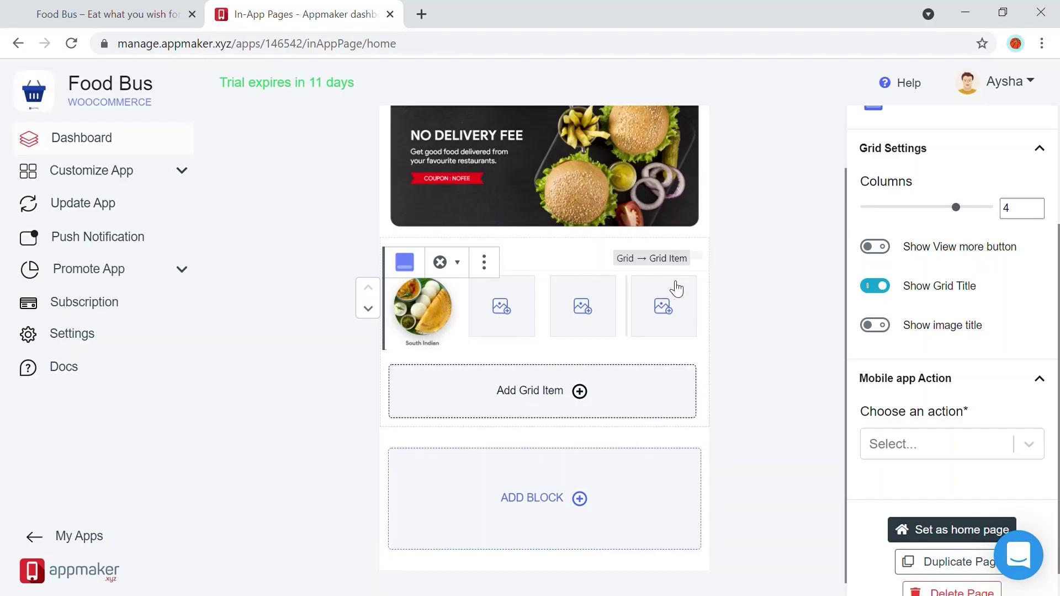
Review the available mobile app actions for the South Indian grid item and choose Open Product by Category.
scroll(983, 346, down, 1)
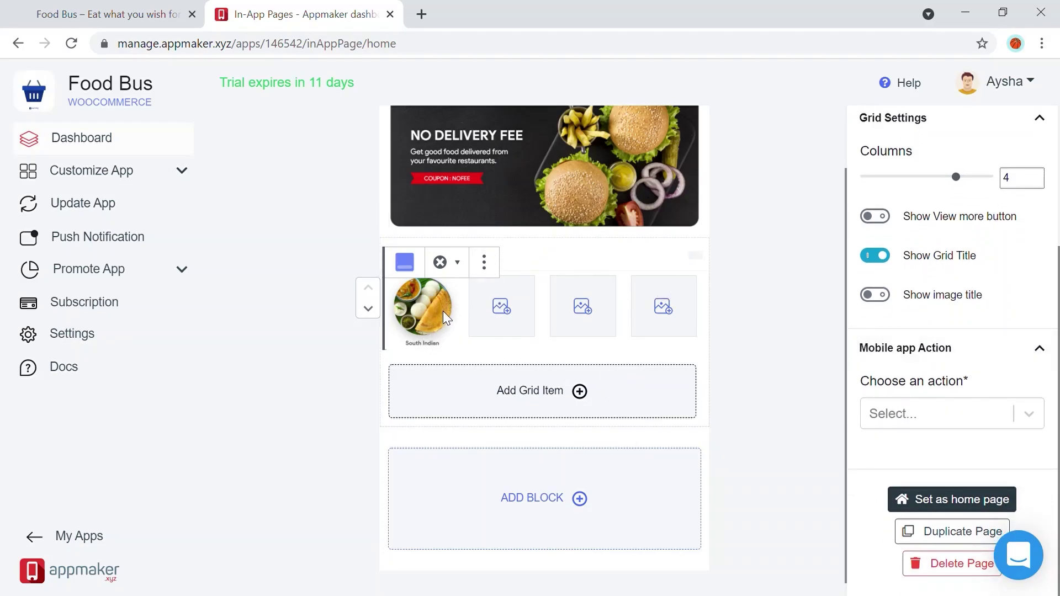
click(930, 424)
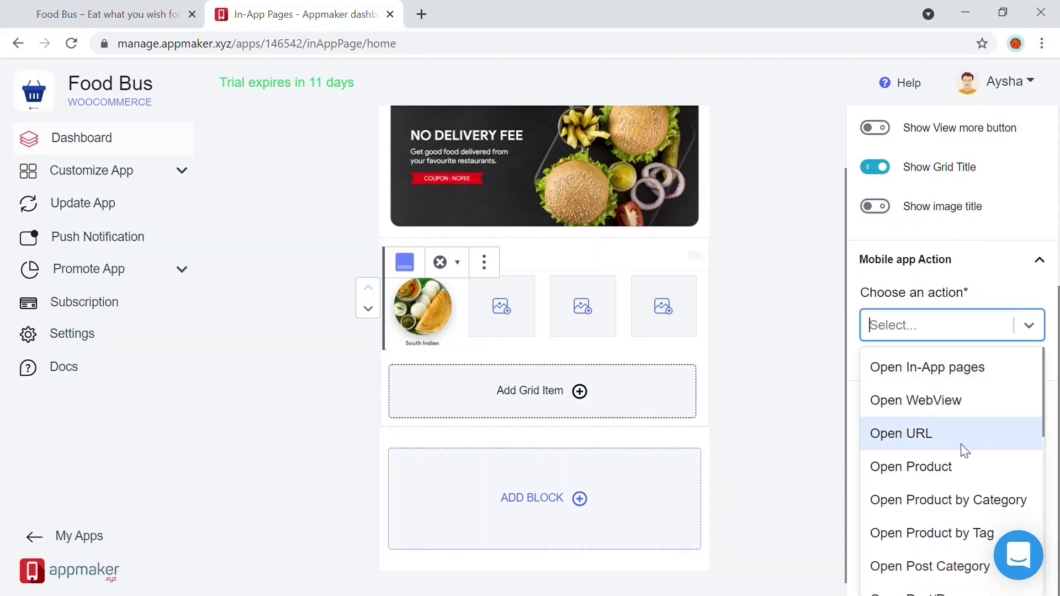
scroll(966, 492, down, 2)
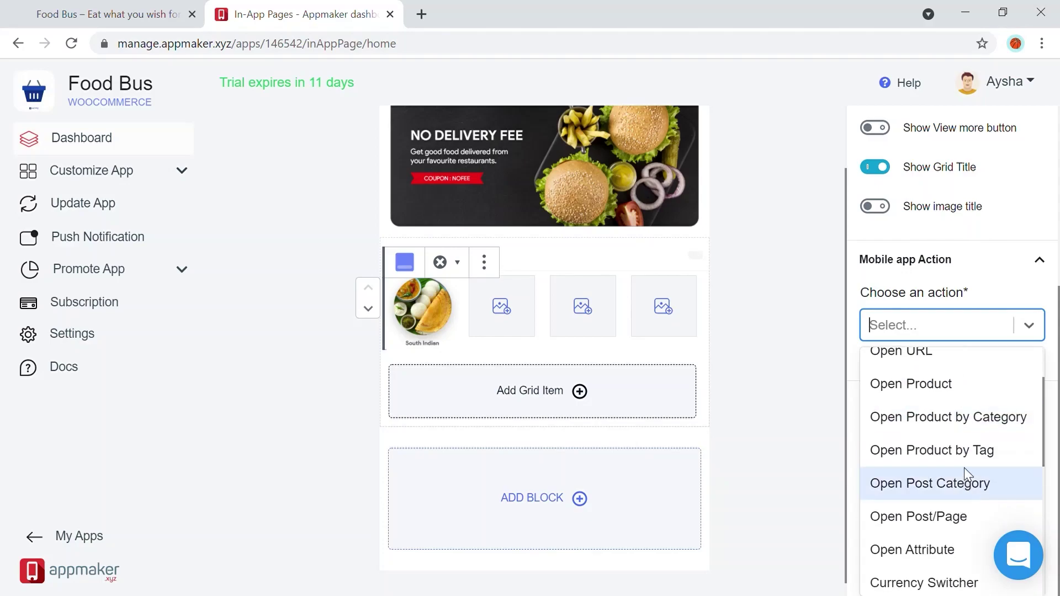
scroll(966, 478, down, 2)
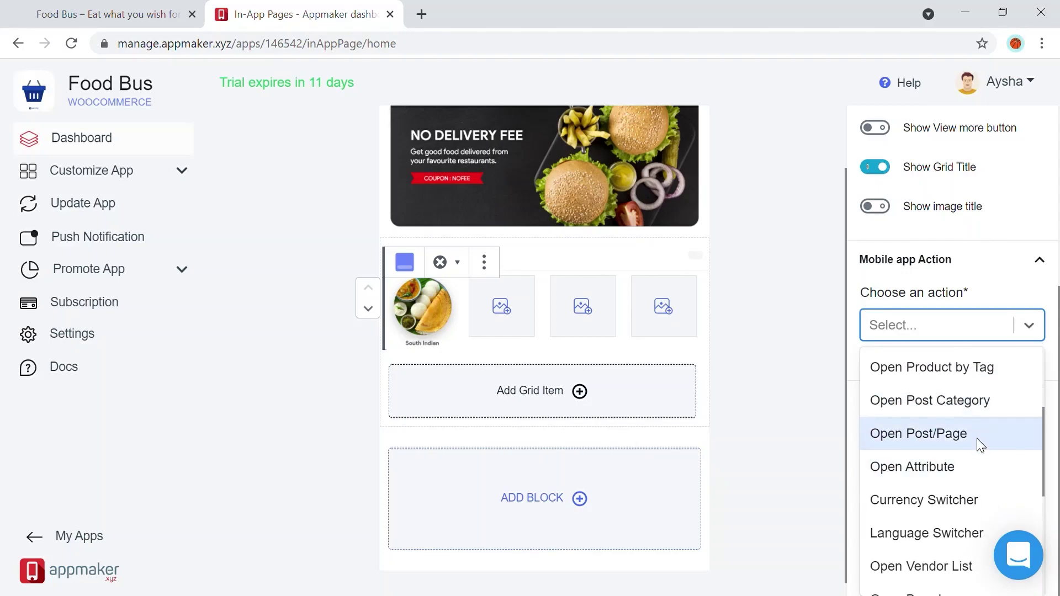
scroll(970, 449, down, 3)
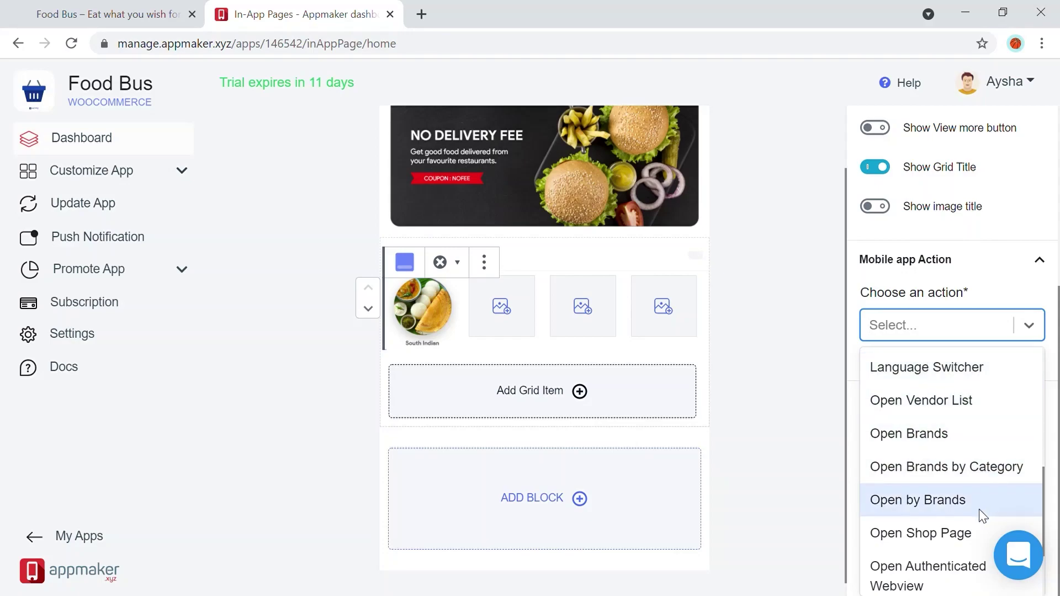
scroll(961, 497, down, 3)
scroll(968, 475, up, 10)
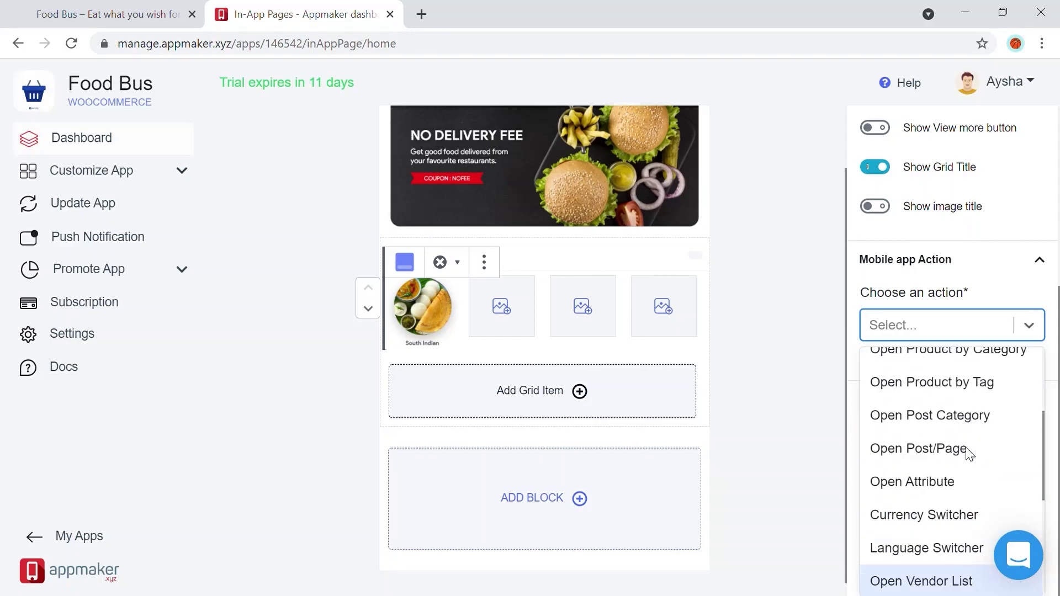
scroll(970, 452, down, 9)
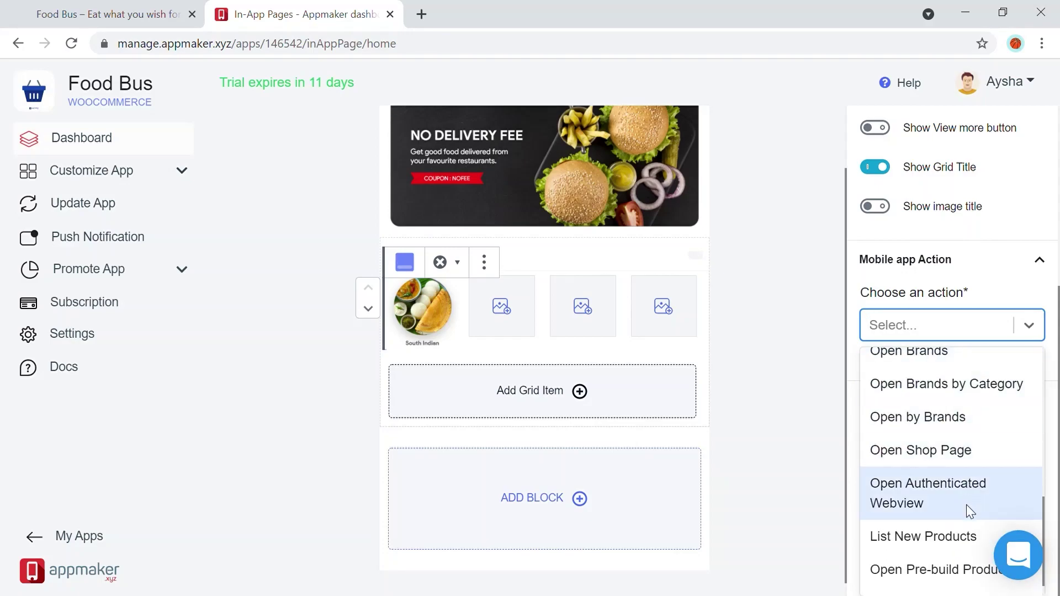
scroll(970, 517, up, 1)
scroll(963, 475, up, 4)
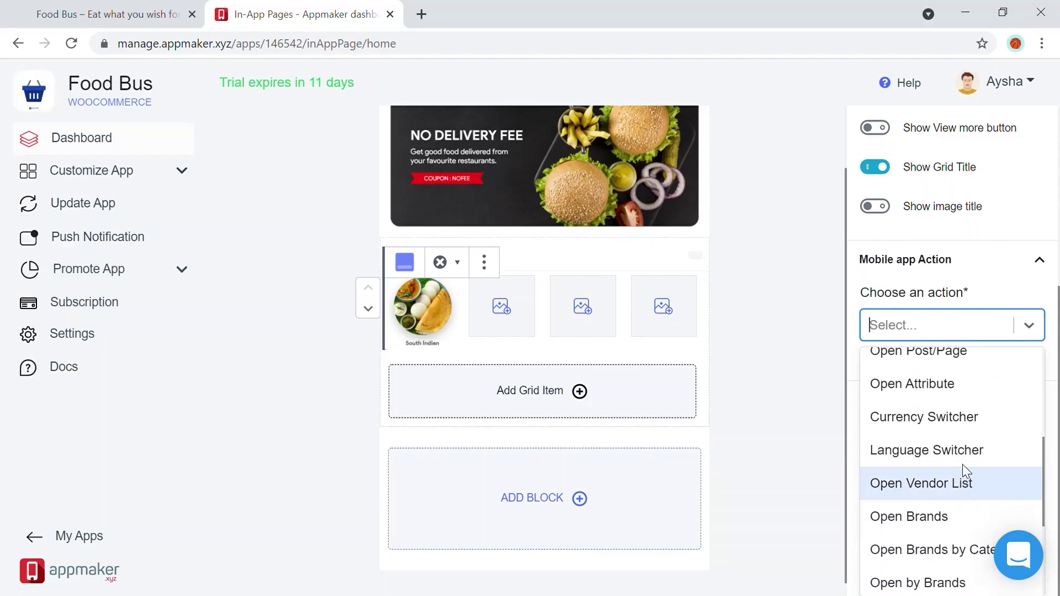
scroll(958, 475, down, 1)
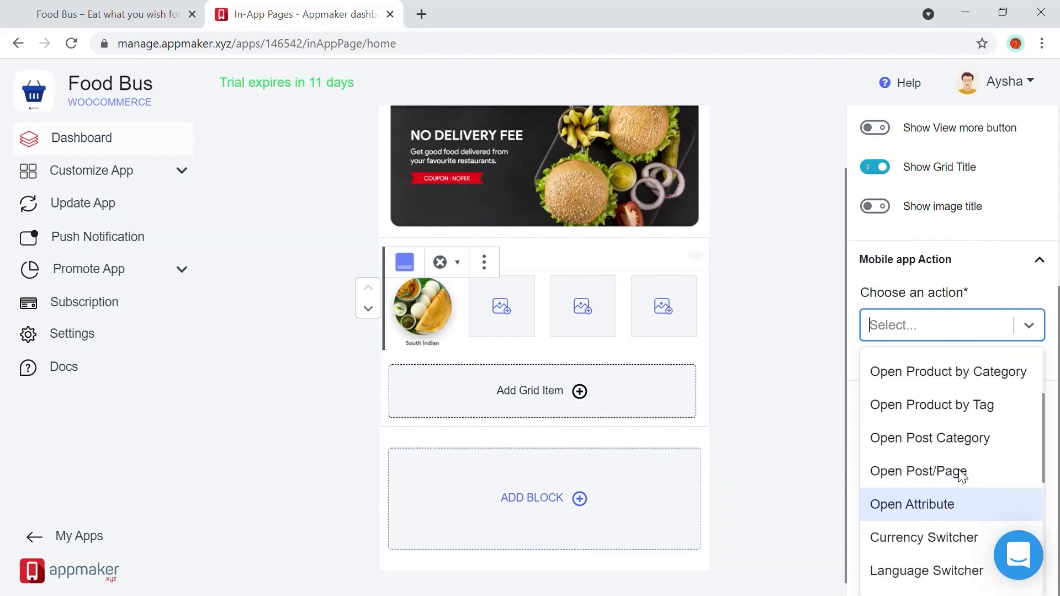
scroll(977, 450, up, 1)
click(975, 415)
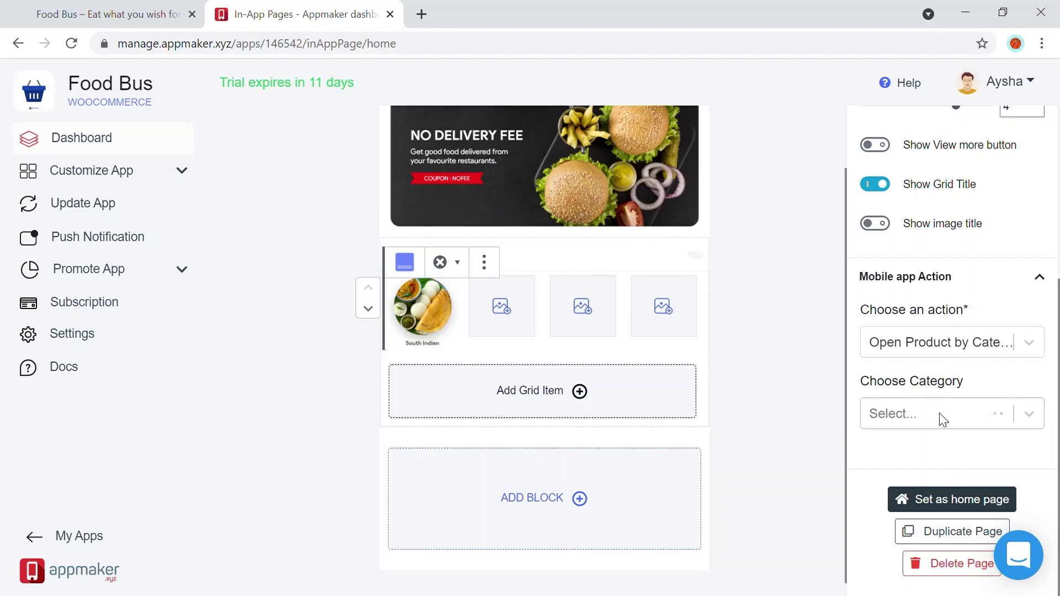
Set South Indian as the product category that the first grid item opens.
click(978, 423)
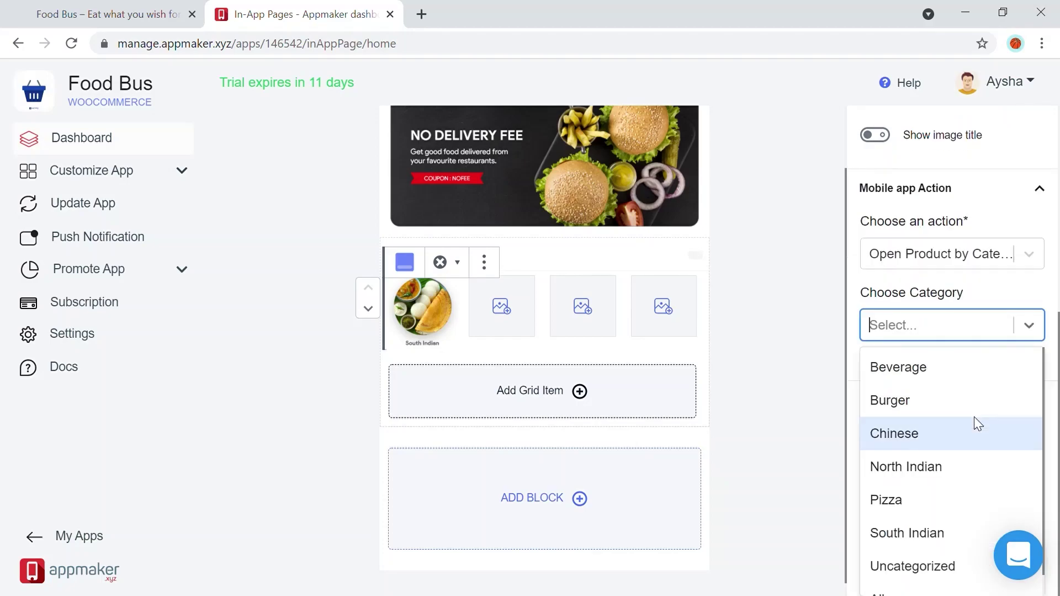
scroll(944, 502, down, 1)
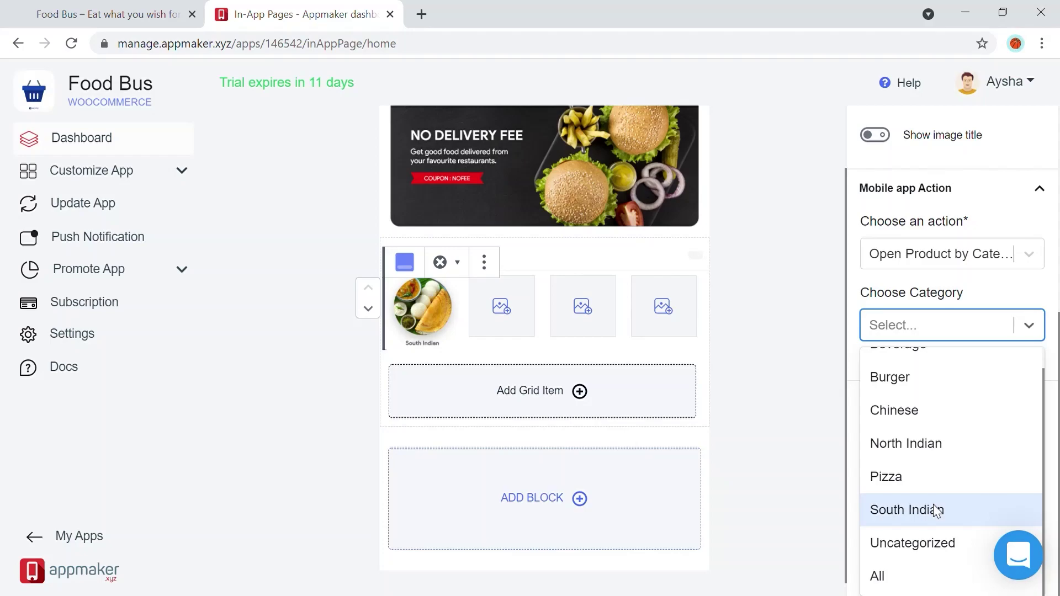
click(937, 509)
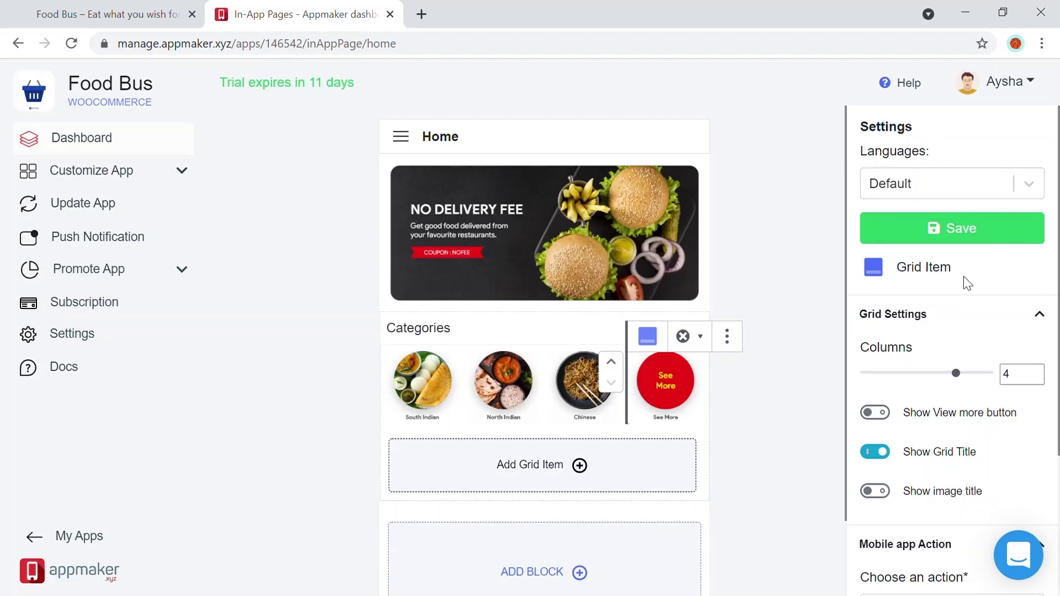
Save the Home page and add a Banner block below the Categories grid.
click(1002, 235)
scroll(666, 443, down, 2)
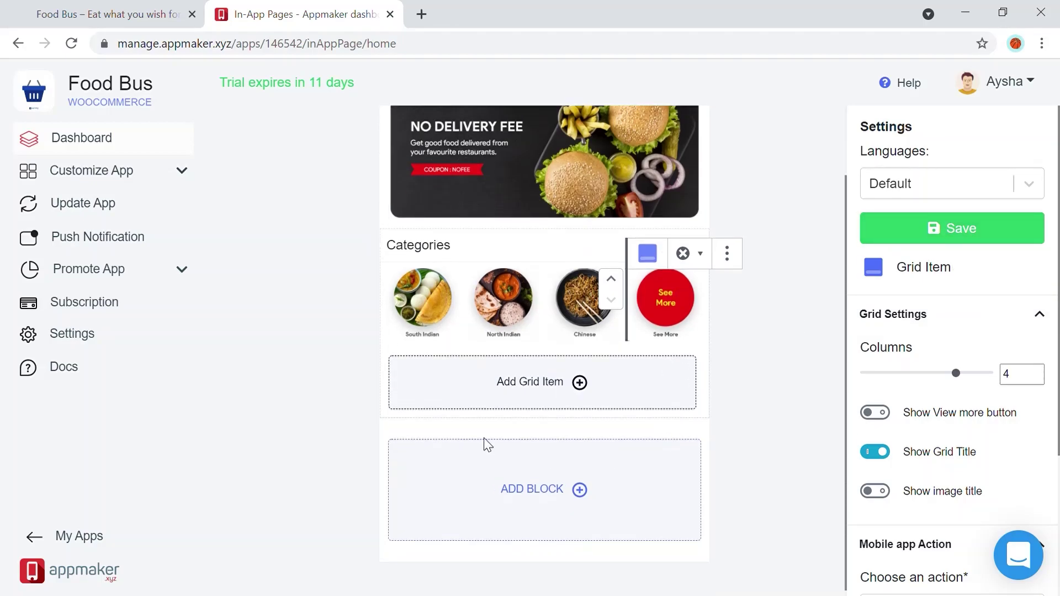
click(577, 488)
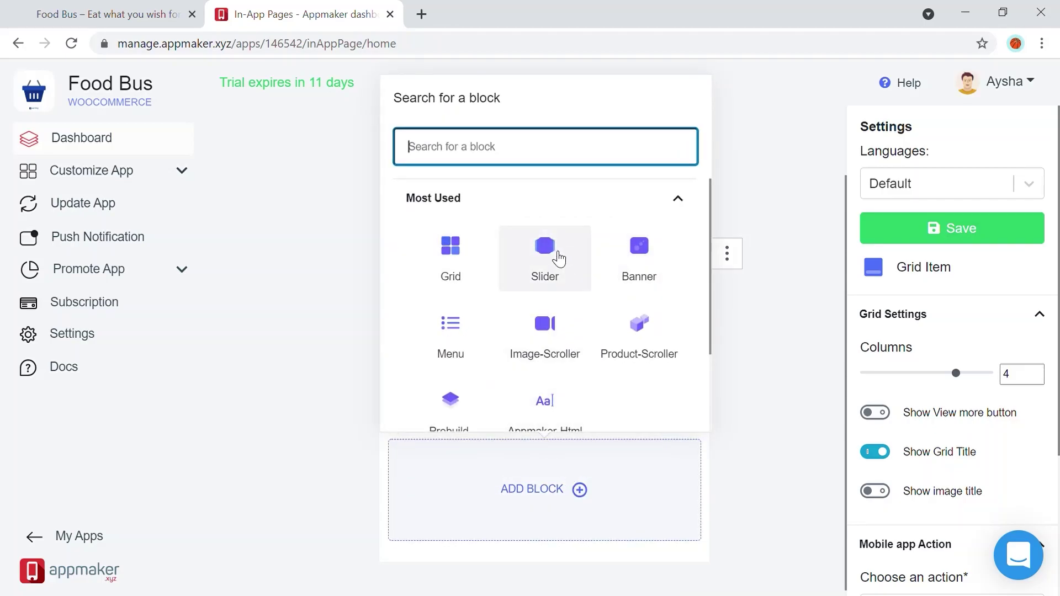
click(642, 264)
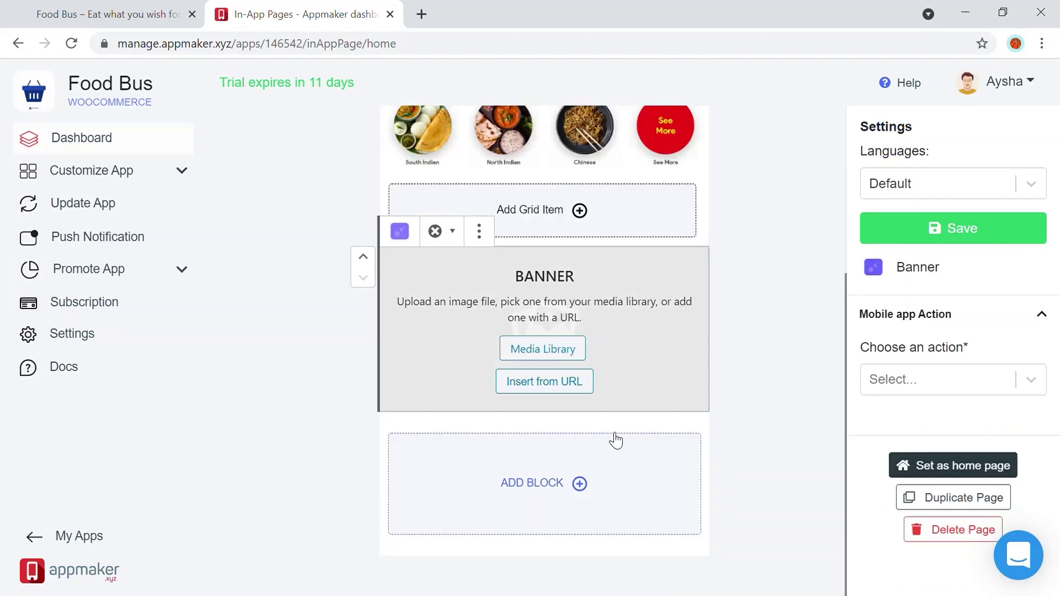
Fill the new banner with the "Take your tastebuds to a next level" burger image from the media library.
click(551, 350)
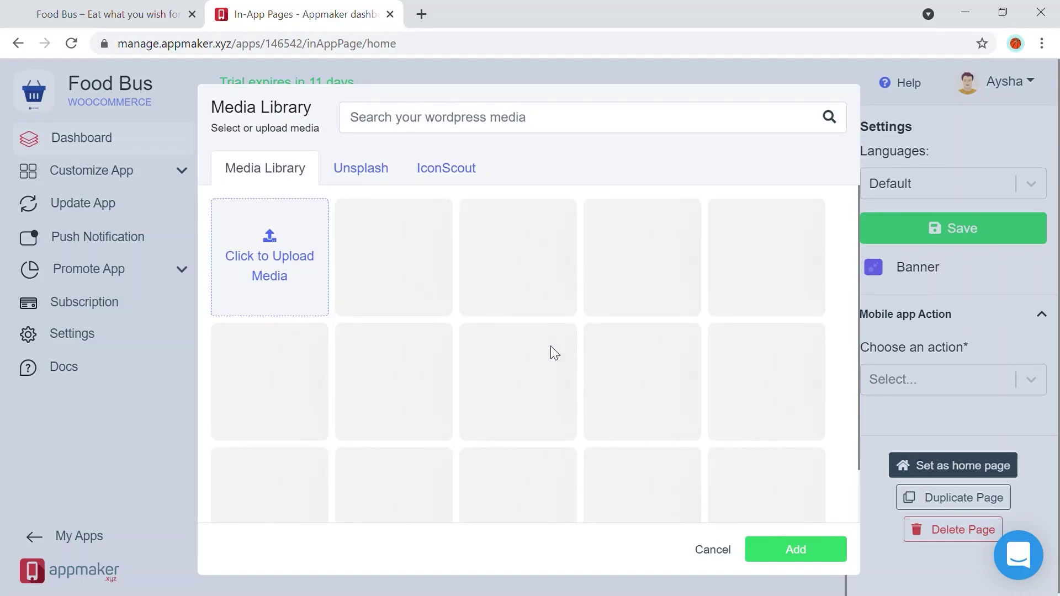
click(644, 360)
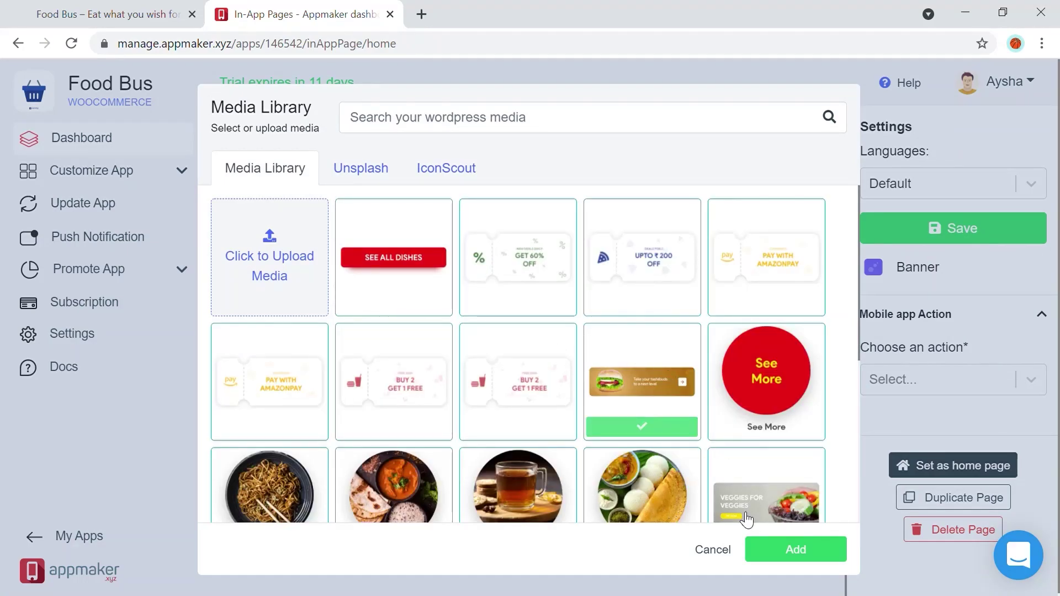
click(788, 557)
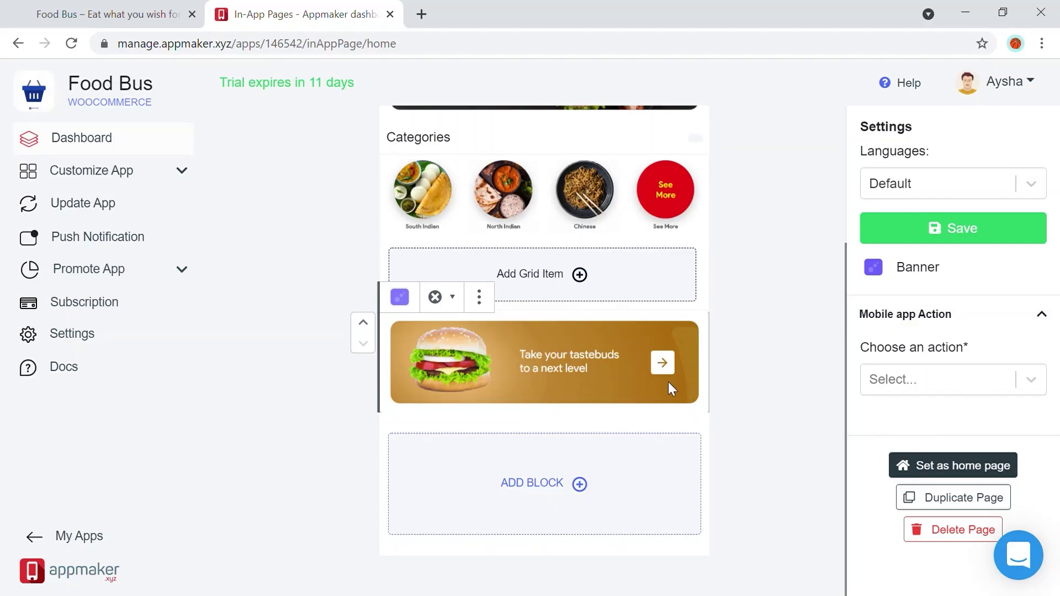
Add a Prebuild-Product-Scroller block below the burger banner.
click(555, 529)
scroll(540, 319, down, 2)
scroll(540, 319, up, 2)
scroll(617, 359, down, 2)
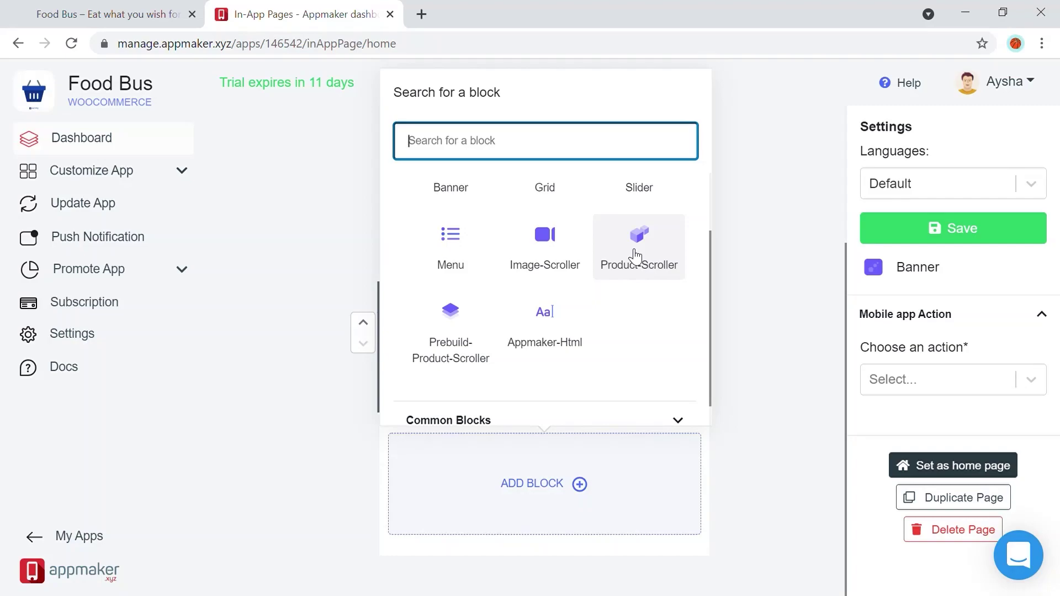
click(475, 336)
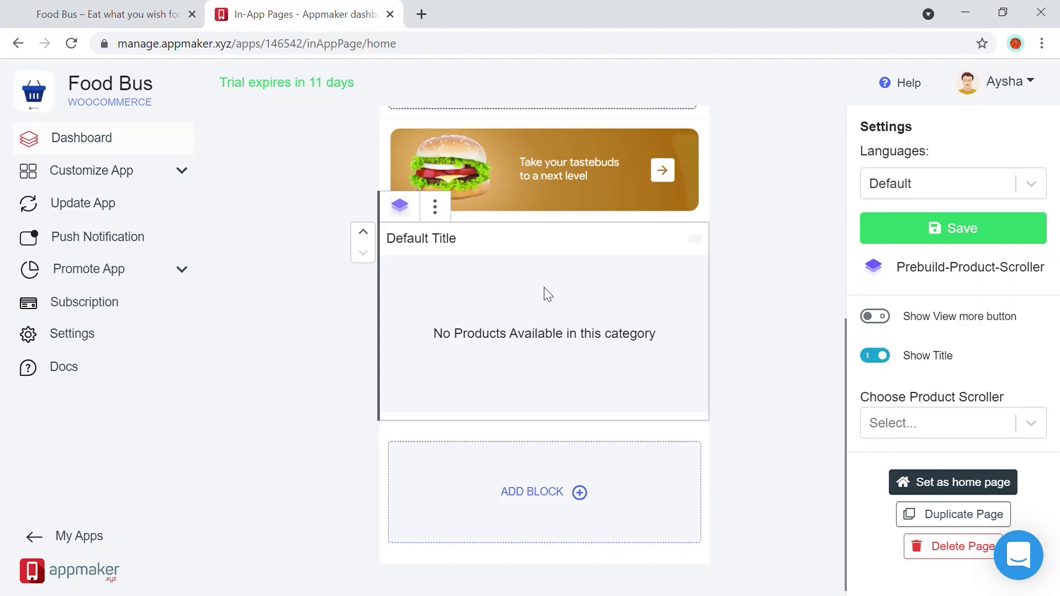
Replace the product scroller's default title with "Best Selling".
click(462, 243)
key(BackSpace)
key(BackSpace)
key(BackSpace)
key(BackSpace)
key(BackSpace)
key(BackSpace)
key(BackSpace)
key(BackSpace)
key(BackSpace)
key(BackSpace)
key(BackSpace)
key(BackSpace)
key(BackSpace)
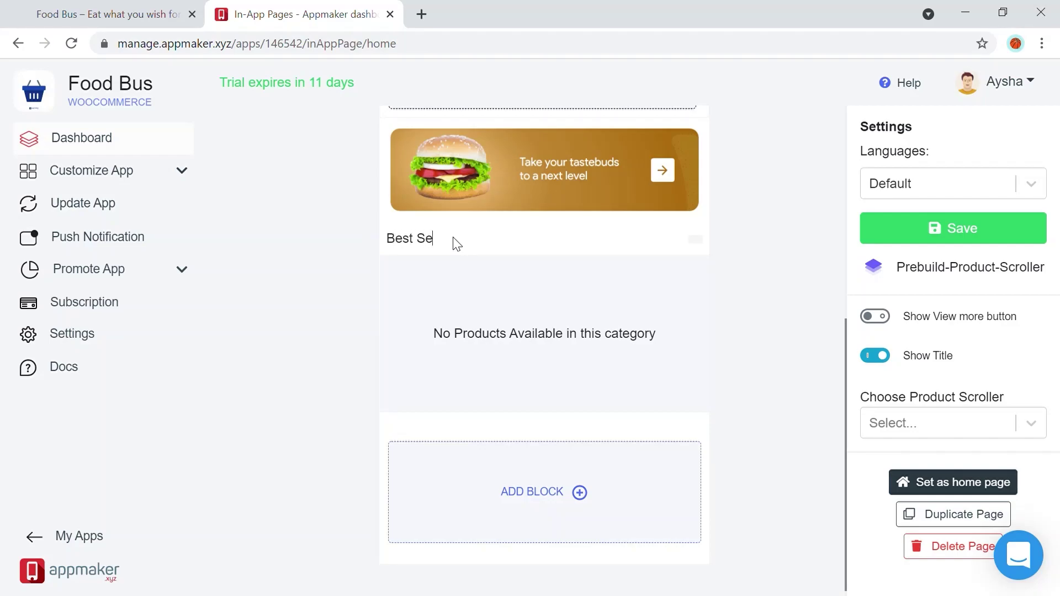
text(Best Selling)
click(489, 326)
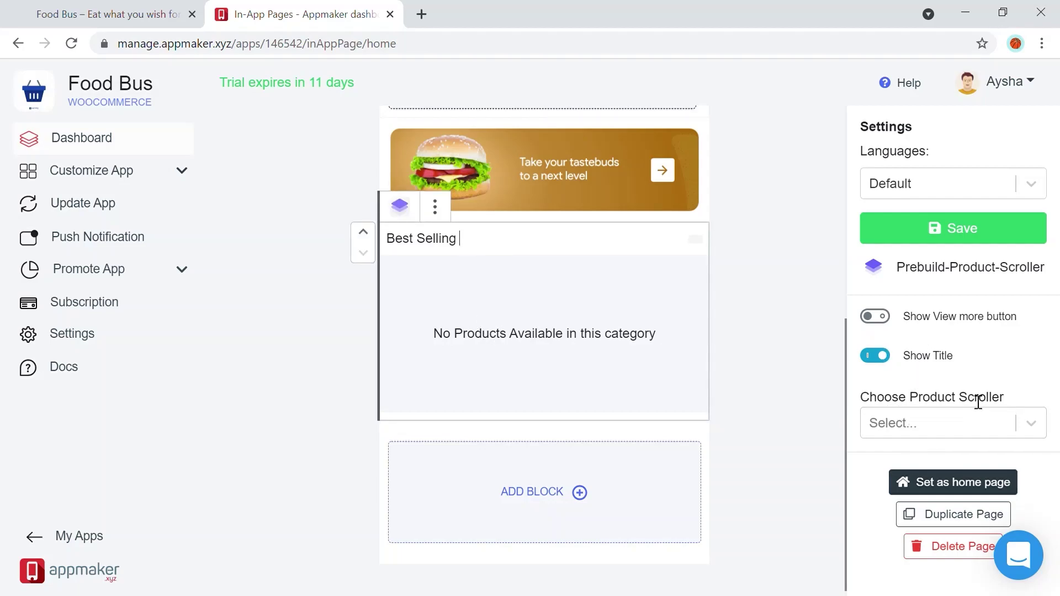
Set the product scroller to show Best Selling Products and check the products in the page preview.
click(913, 426)
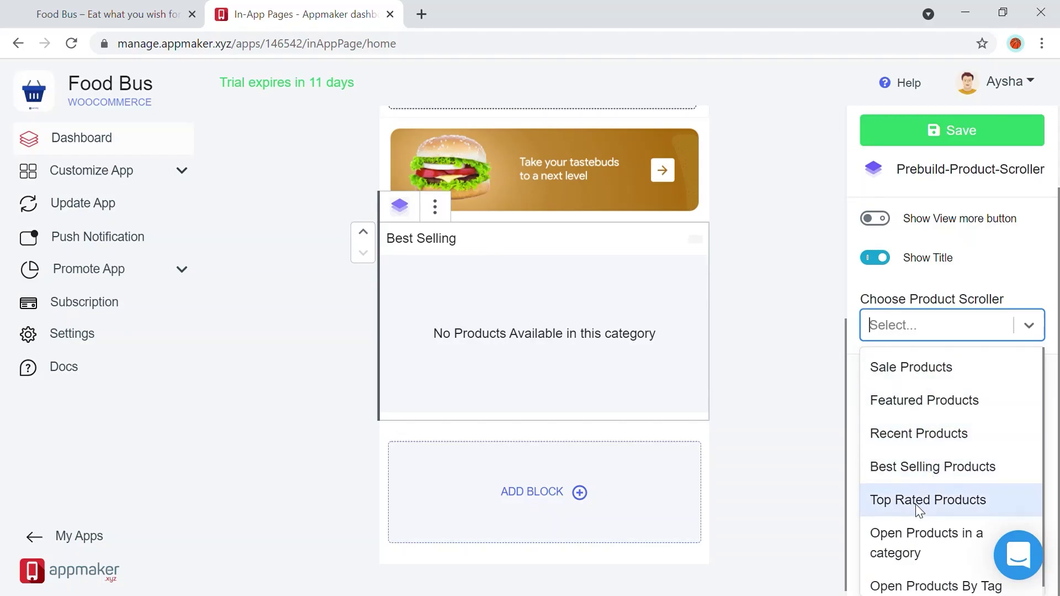
scroll(934, 469, down, 1)
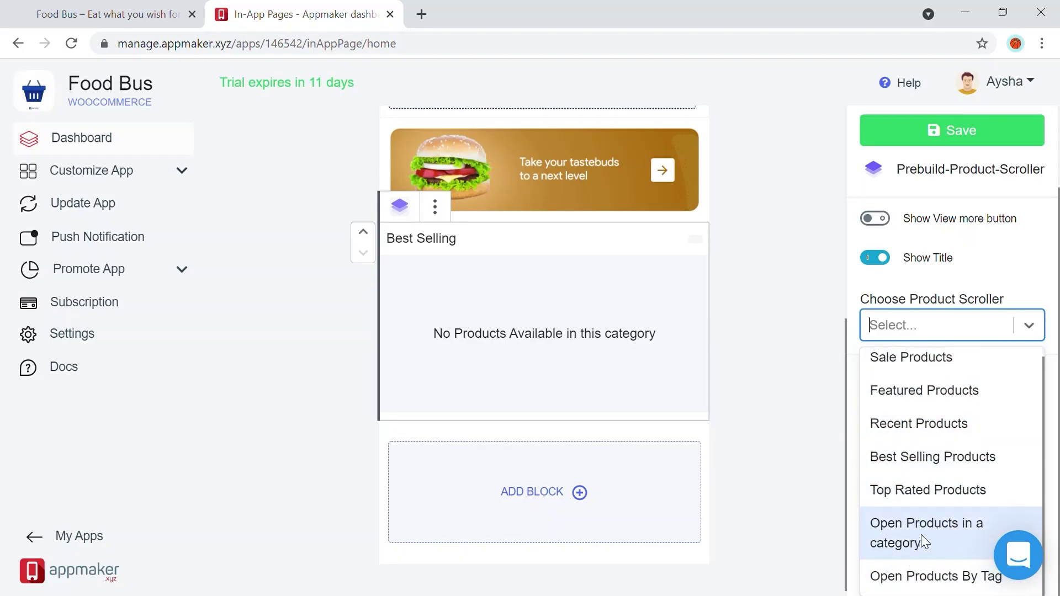
scroll(926, 530, up, 1)
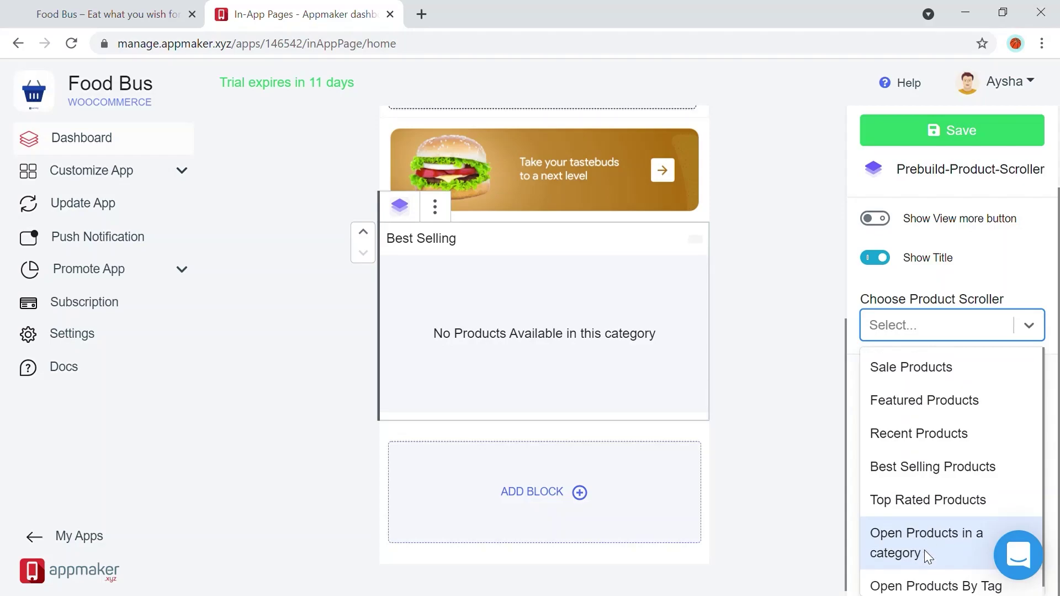
click(951, 470)
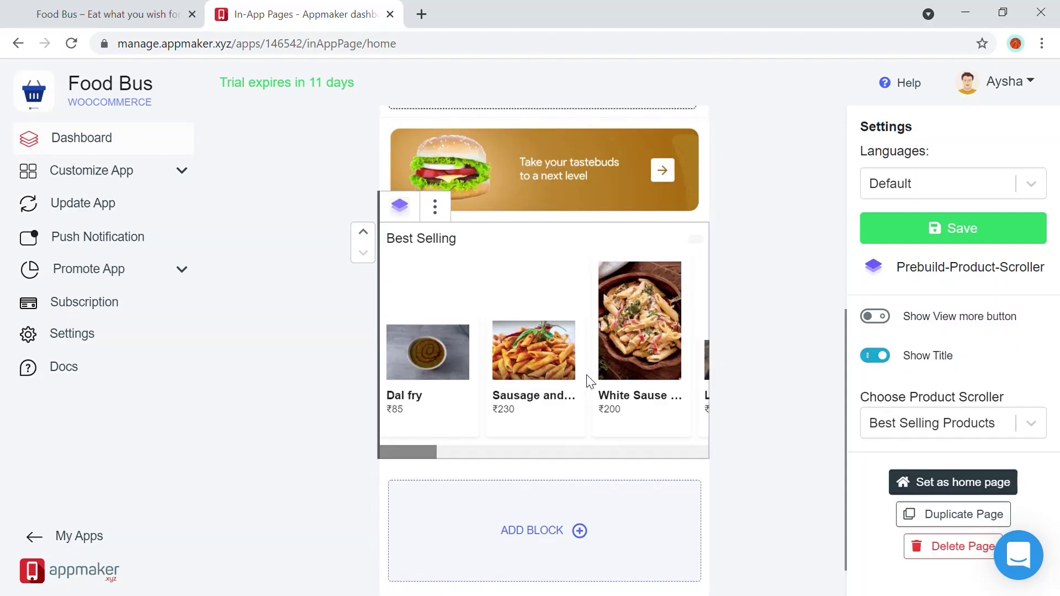
drag(410, 459, 401, 433)
scroll(507, 430, down, 1)
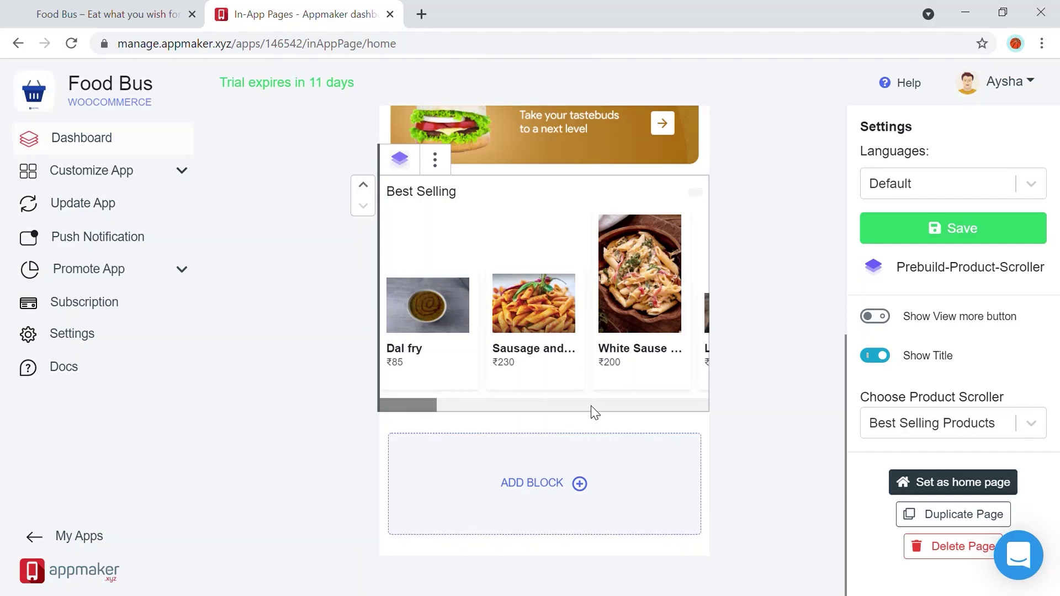
Review the Home page's blocks from the Categories grid through the product scrollers and coupon slider to the "SEE ALL DISHES" banner.
click(579, 483)
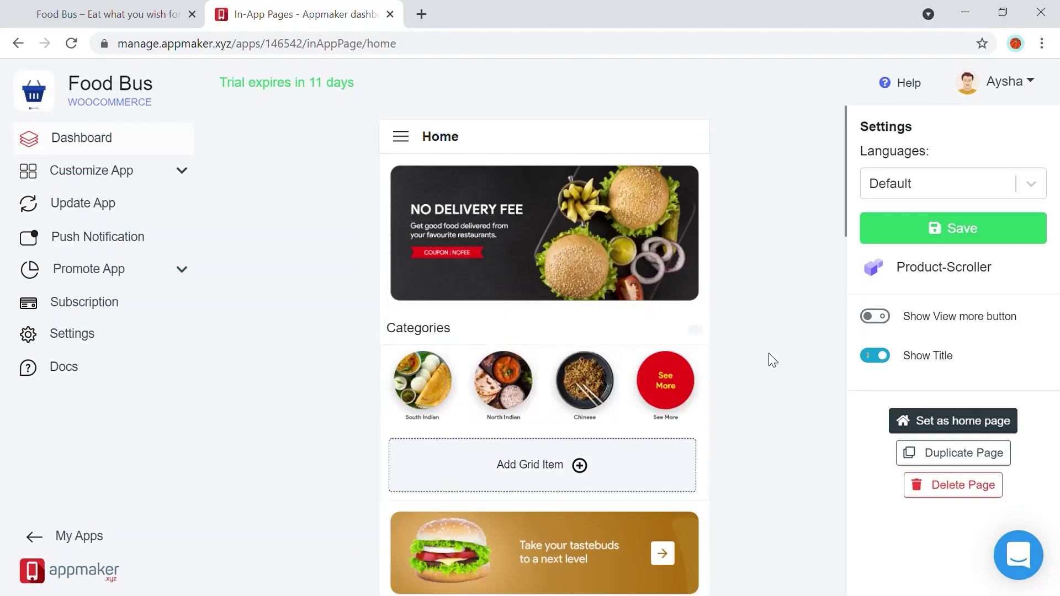
scroll(768, 309, down, 5)
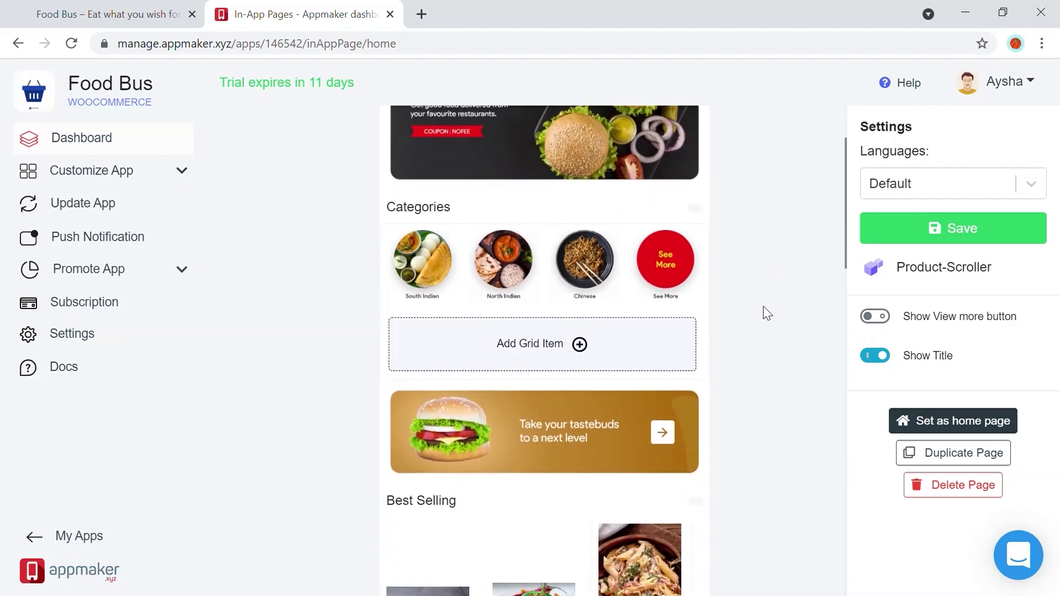
scroll(621, 300, down, 3)
scroll(623, 306, down, 5)
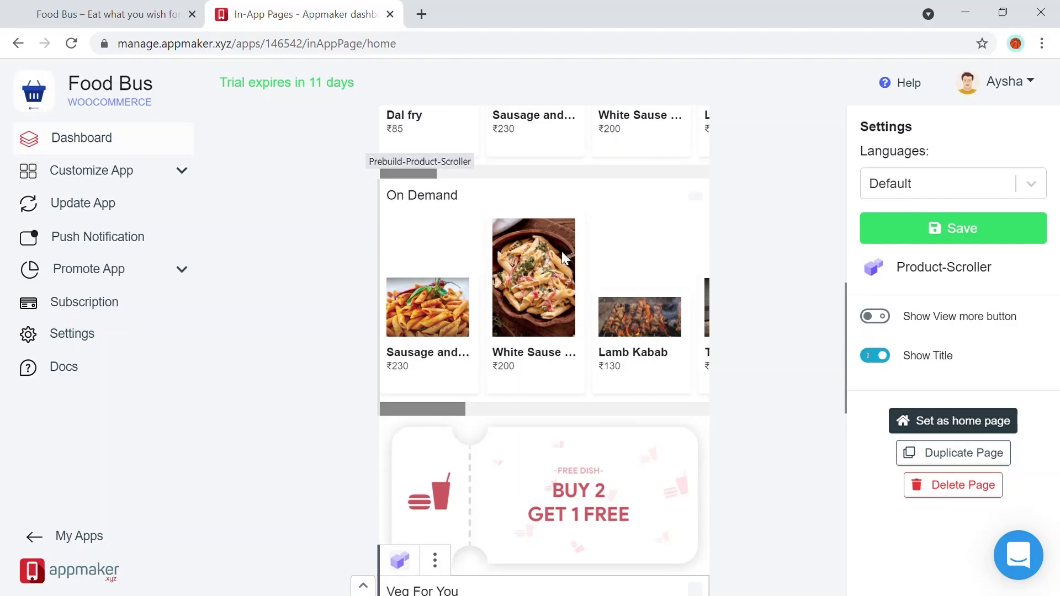
scroll(559, 260, down, 3)
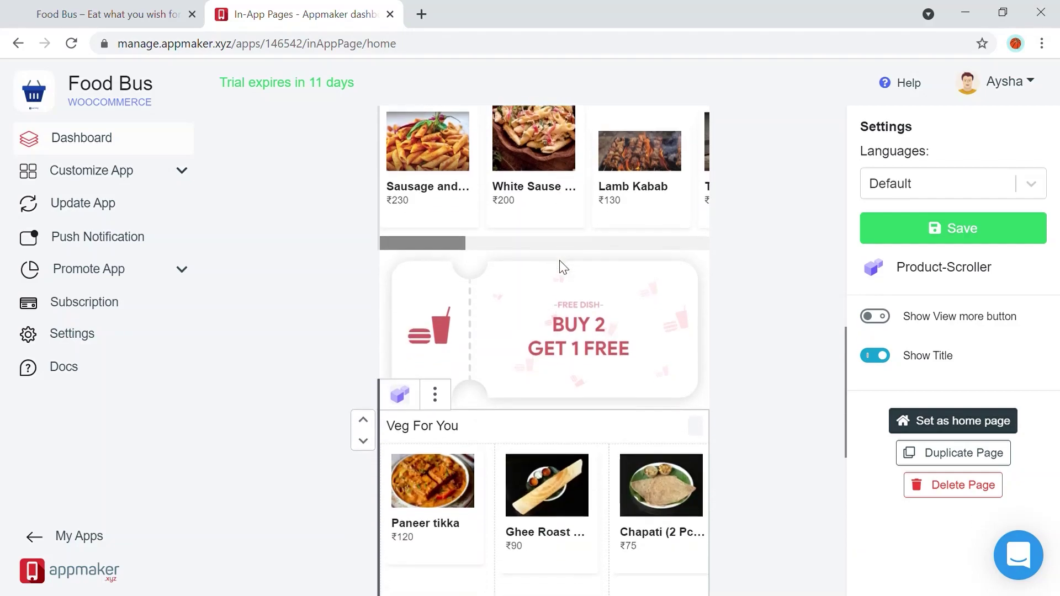
click(539, 348)
mouse_move(464, 377)
mouse_down()
mouse_move(691, 378)
mouse_move(475, 360)
mouse_up()
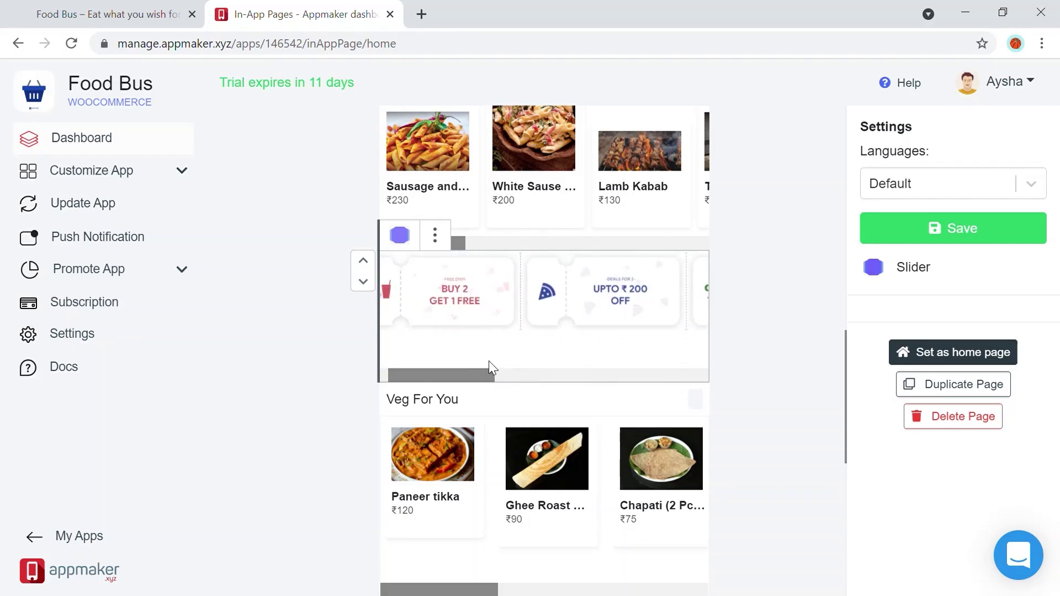
scroll(748, 371, down, 5)
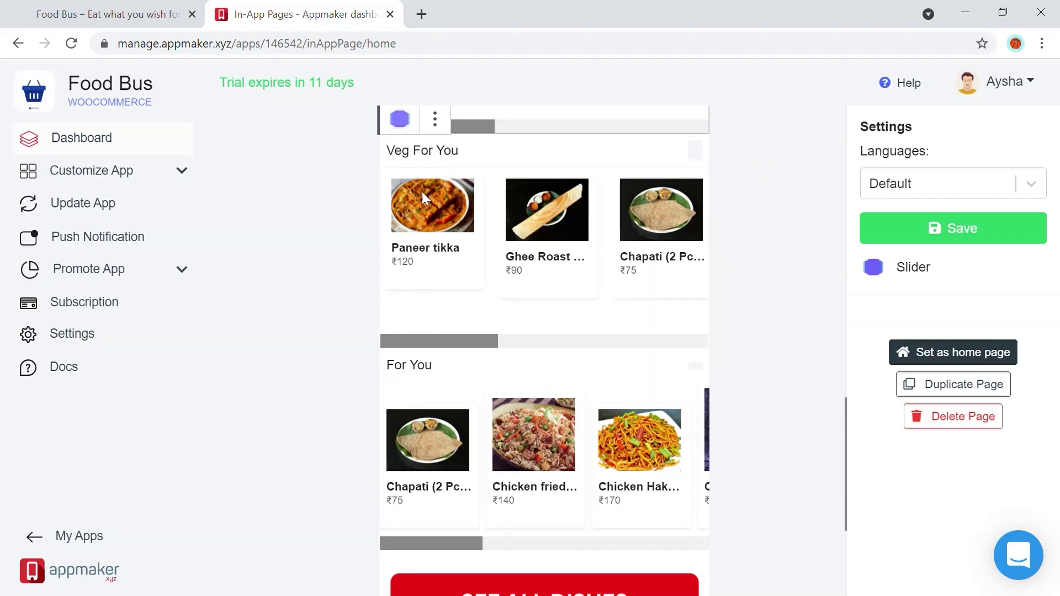
scroll(422, 191, down, 3)
mouse_move(446, 374)
mouse_down()
mouse_move(608, 390)
mouse_move(449, 366)
mouse_up()
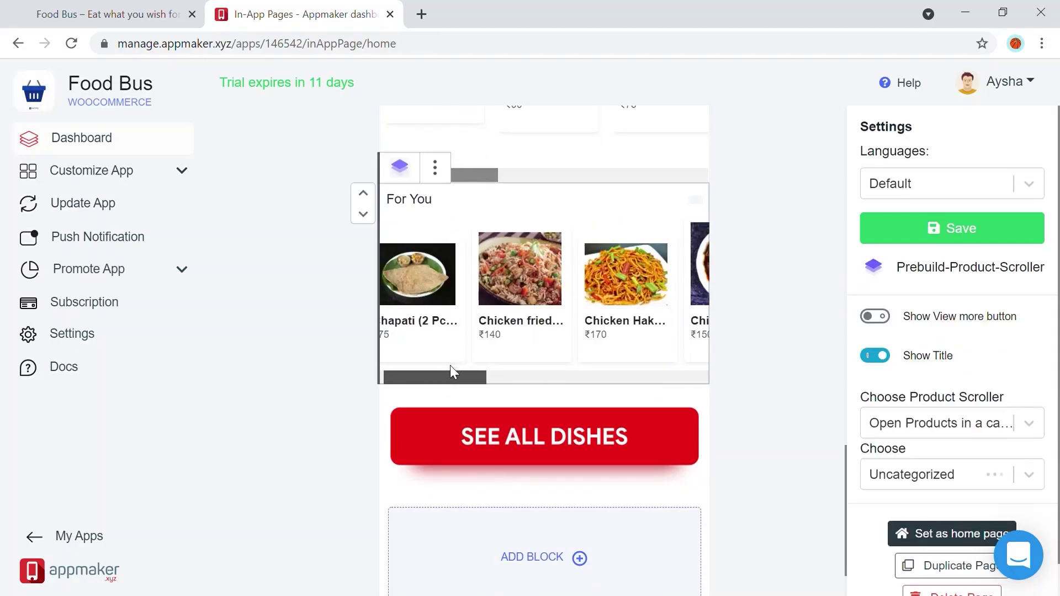
scroll(493, 342, down, 2)
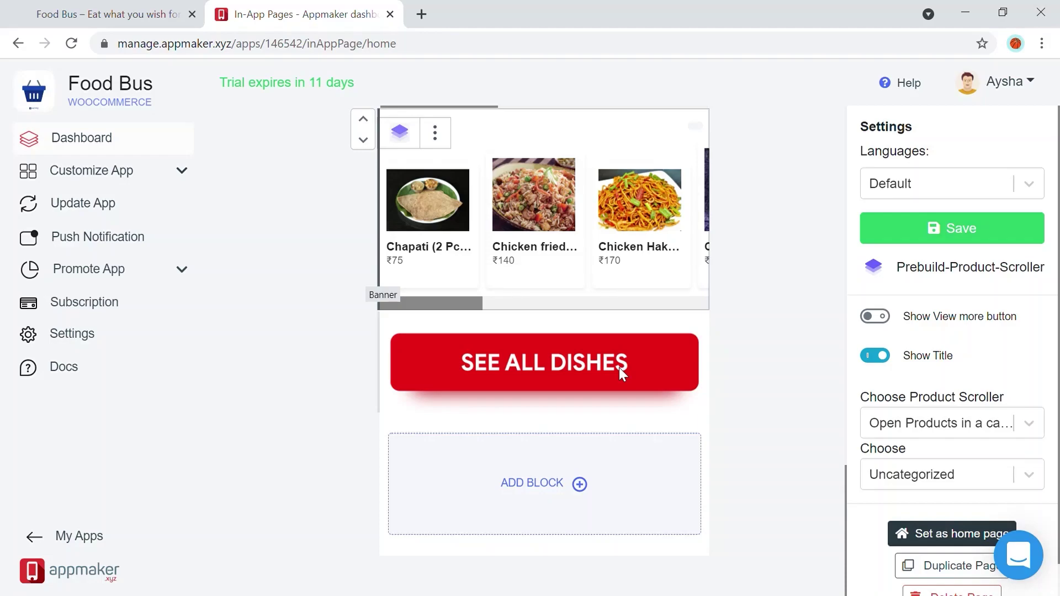
Save the Home page with its current blocks.
scroll(620, 363, up, 15)
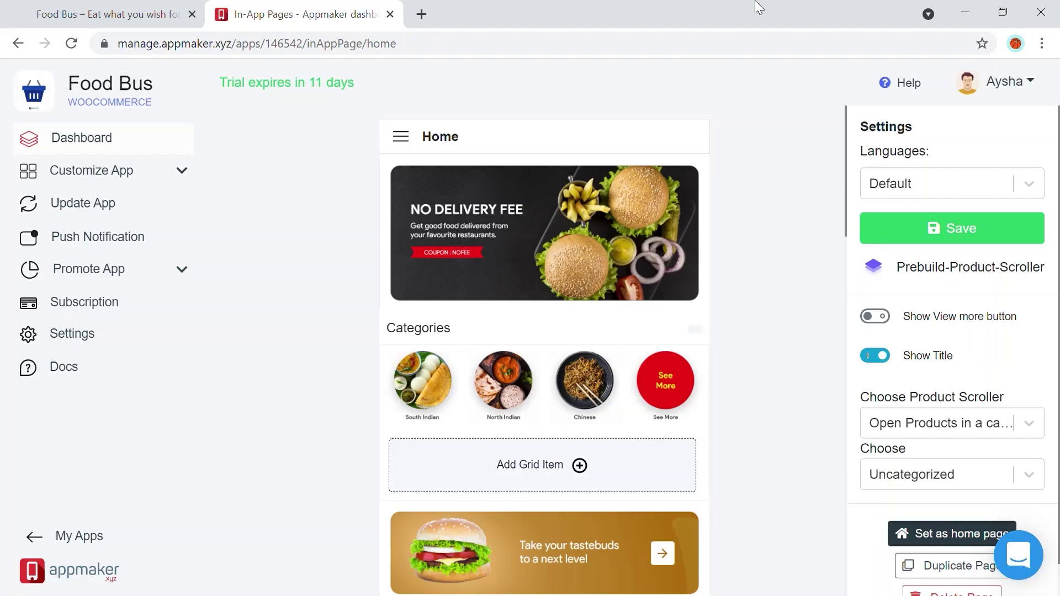
click(876, 233)
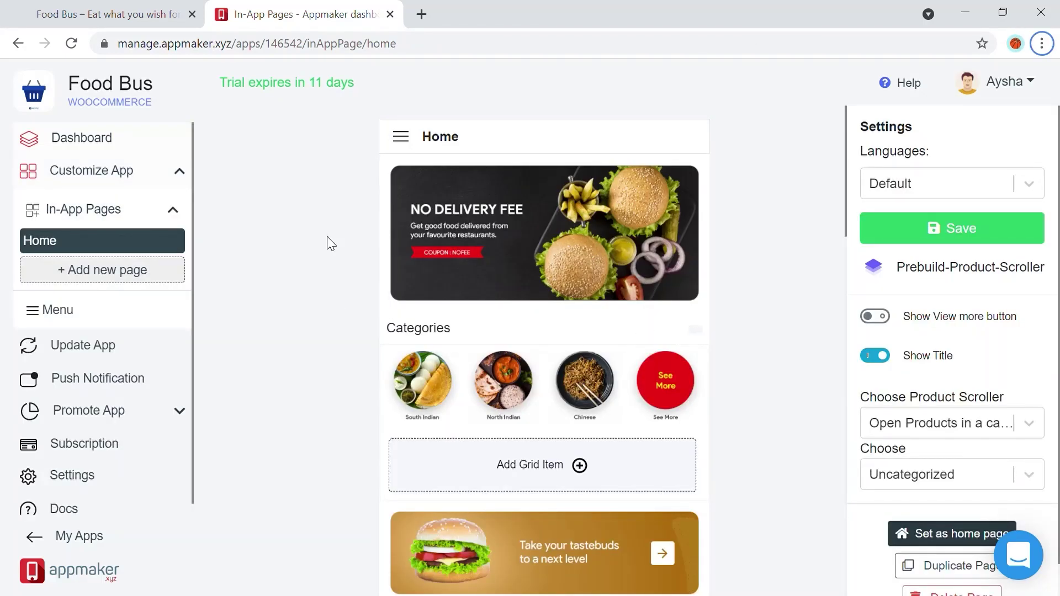
Add a new in-app page and set its page title to "Catagories".
click(103, 270)
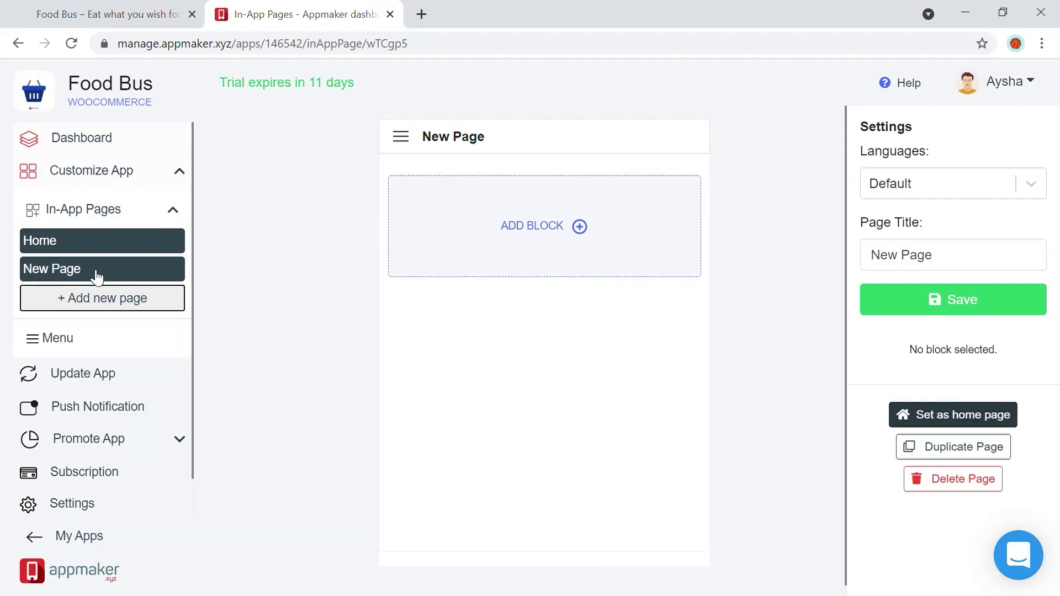
click(941, 264)
key(ctrl+a)
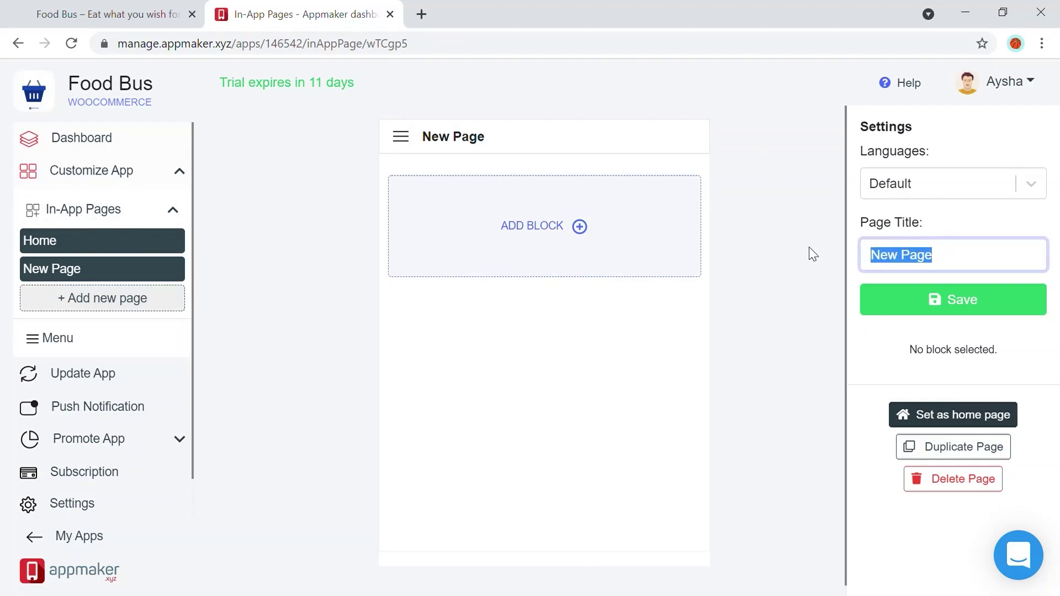
key(BackSpace)
text(Catagories)
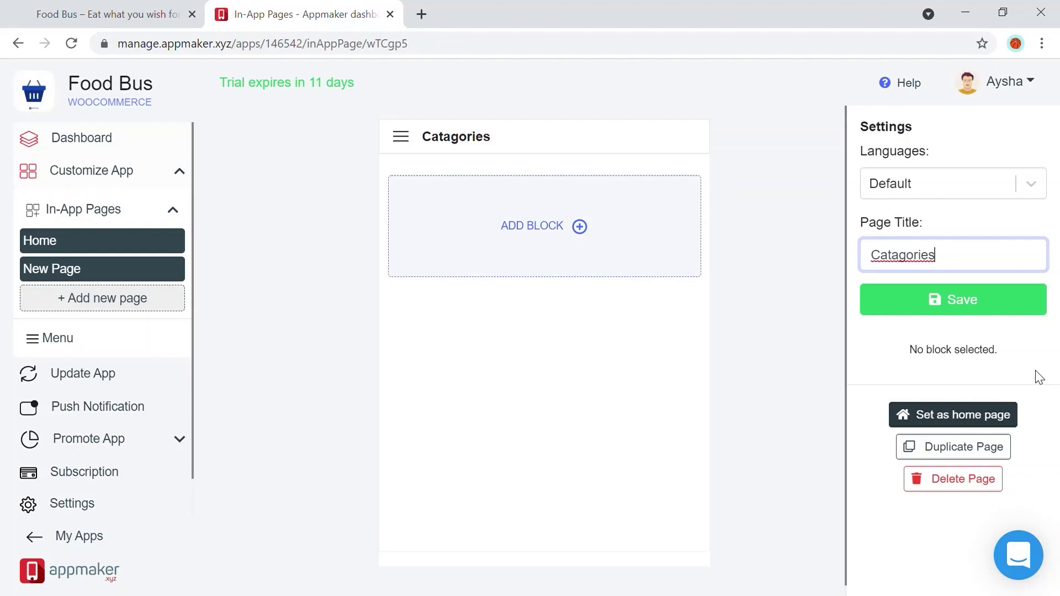
Add a Grid block to the Catagories page and give it three empty grid items.
click(562, 210)
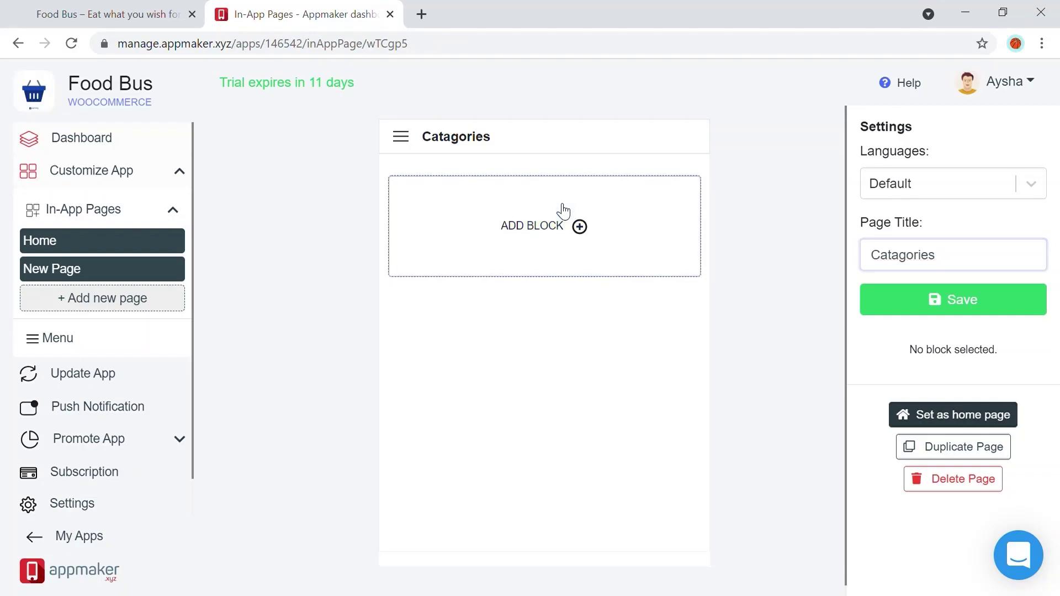
scroll(588, 387, down, 4)
click(580, 426)
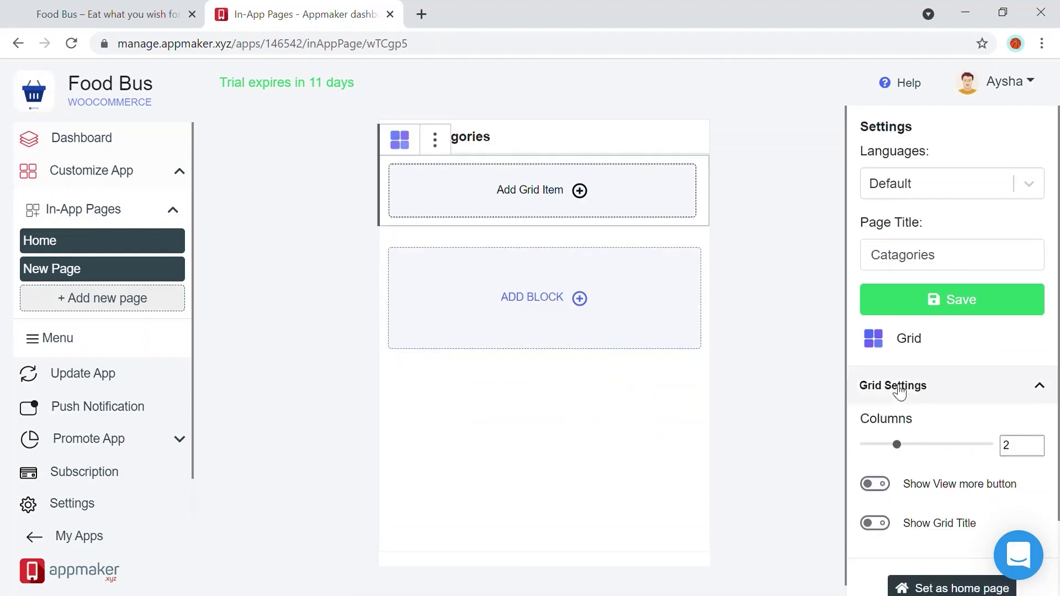
click(564, 213)
click(544, 275)
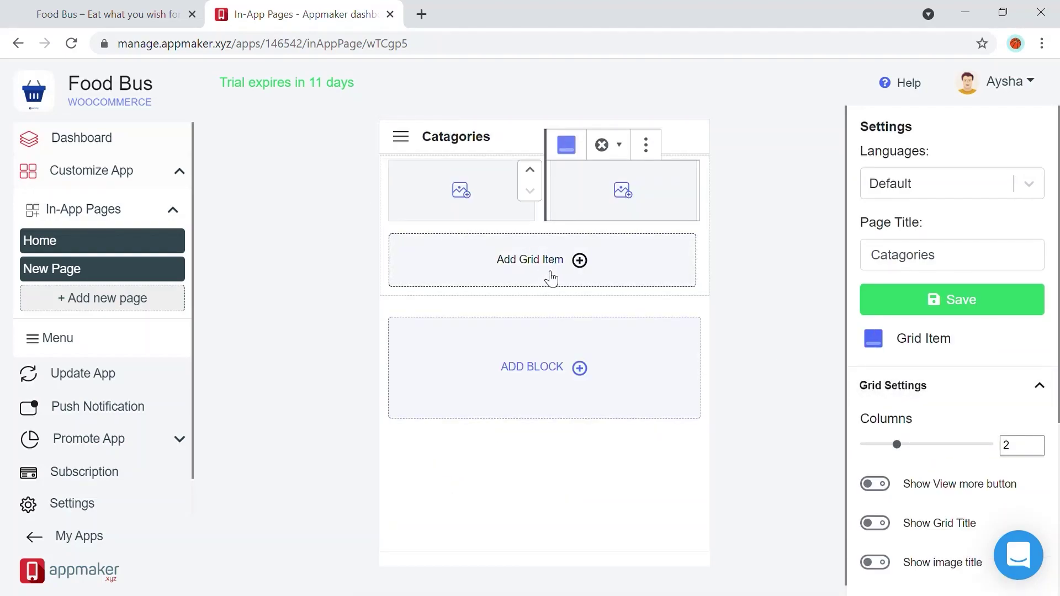
click(548, 278)
Fill the first grid item with the South Indian image from the media library.
click(498, 172)
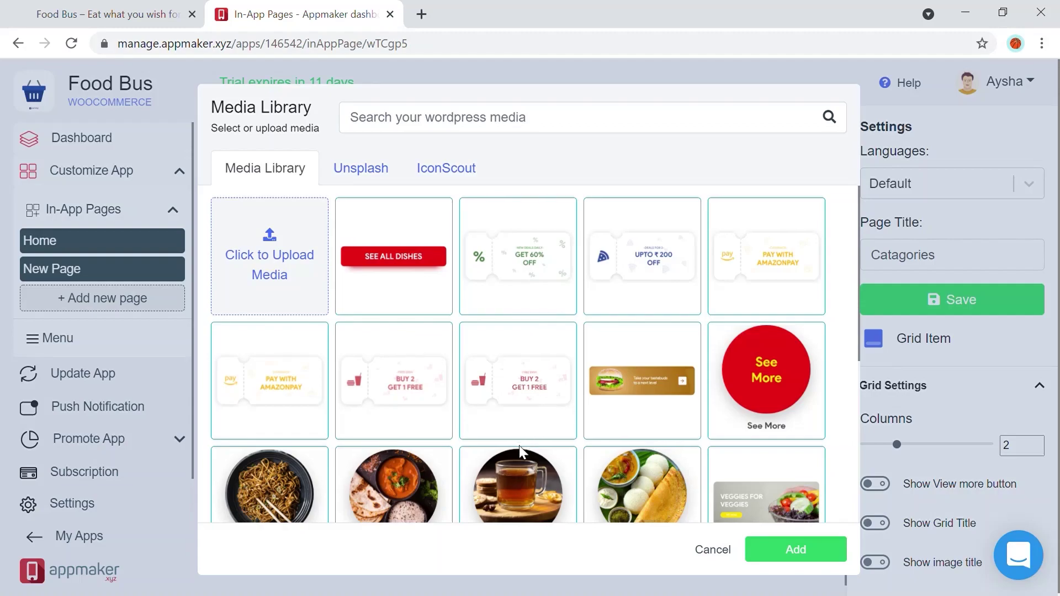
scroll(520, 446, down, 3)
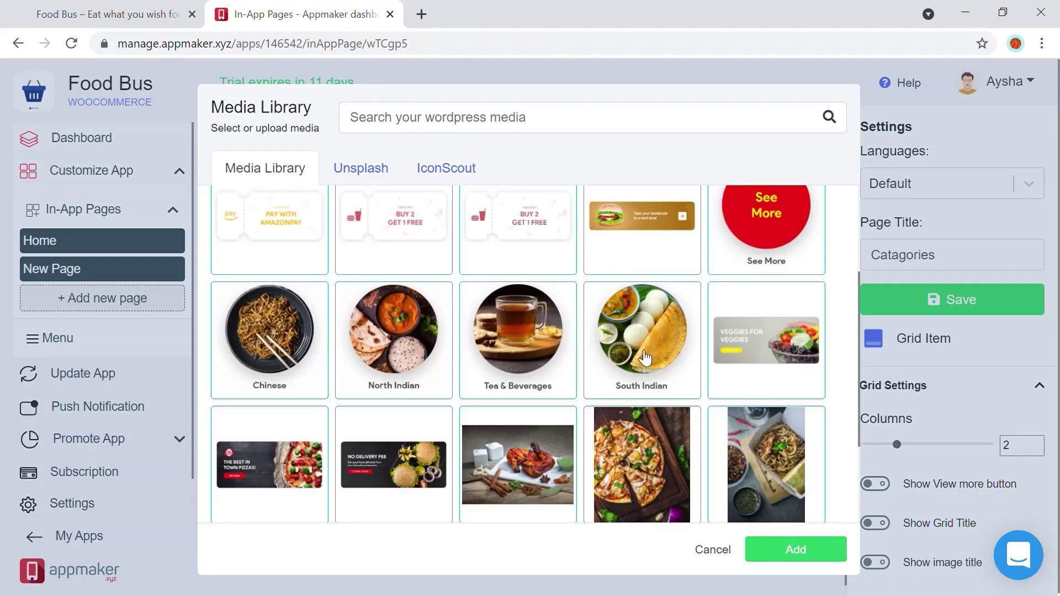
click(615, 356)
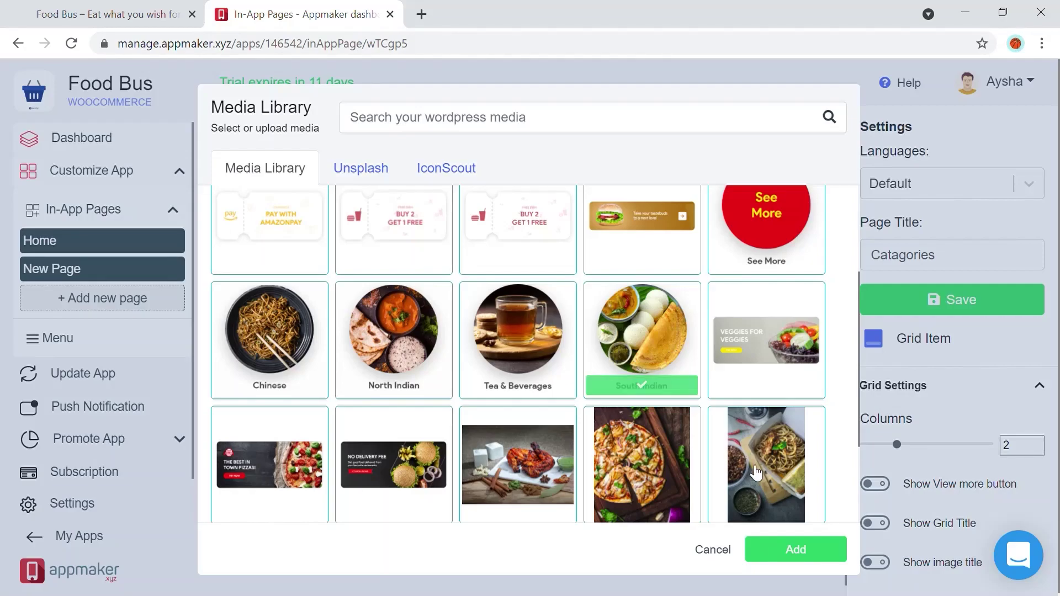
click(798, 550)
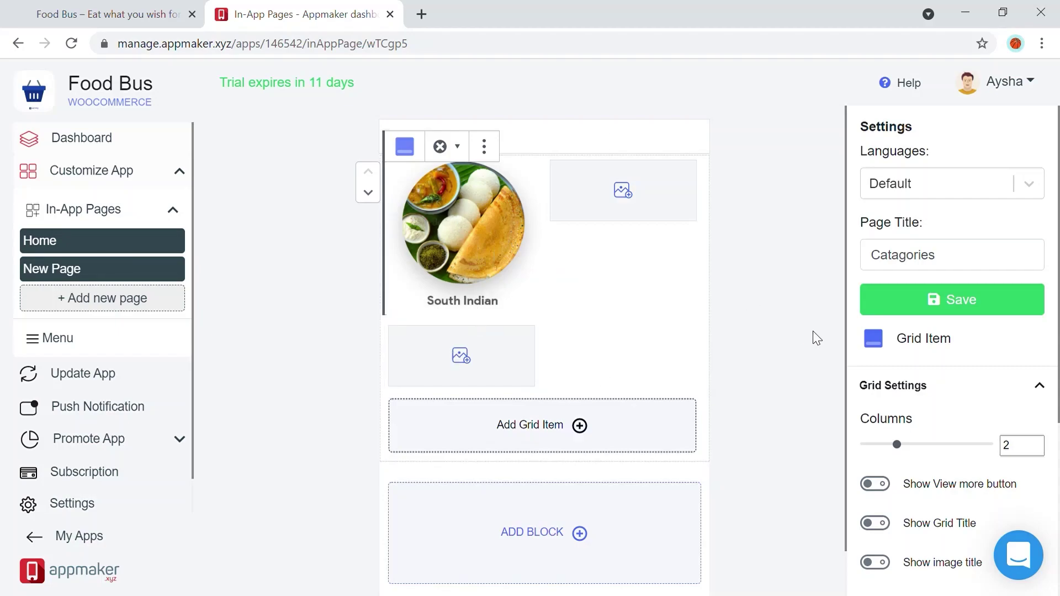
Set the South Indian grid item's action to Open Product by Category with the South Indian category.
scroll(856, 374, down, 5)
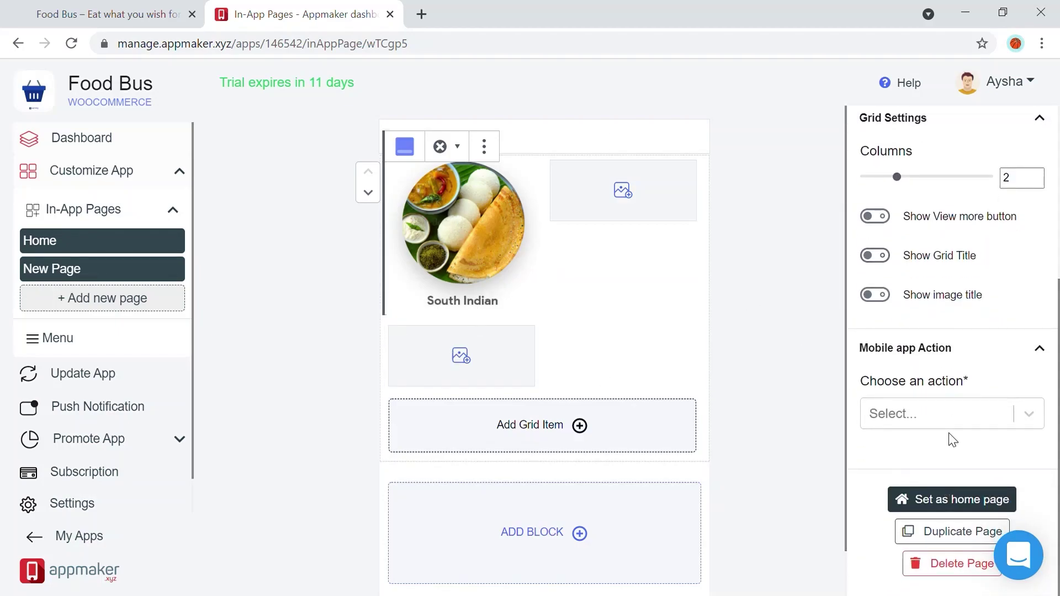
click(947, 418)
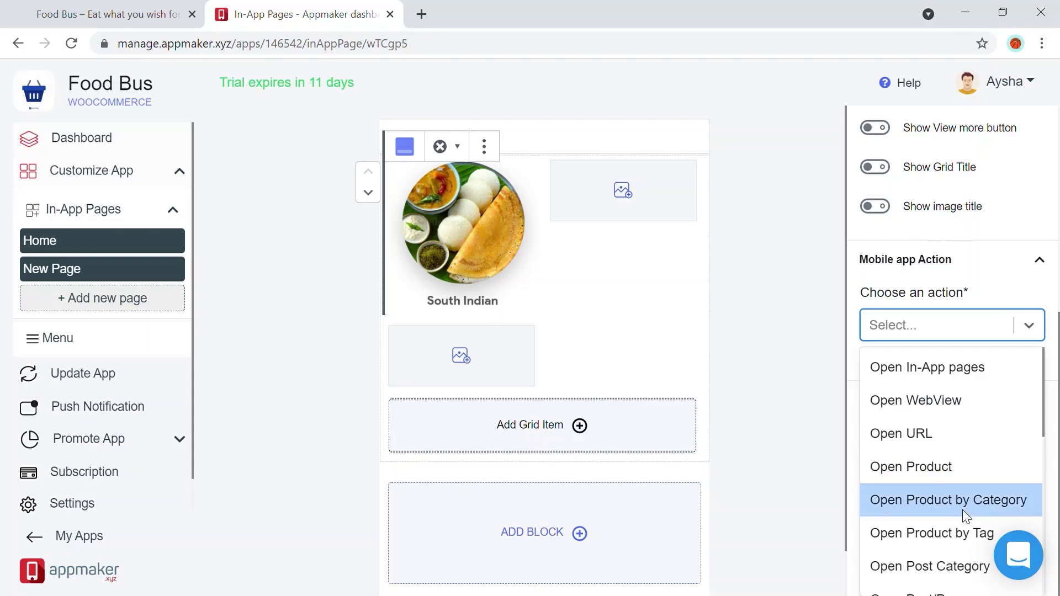
click(964, 509)
click(932, 417)
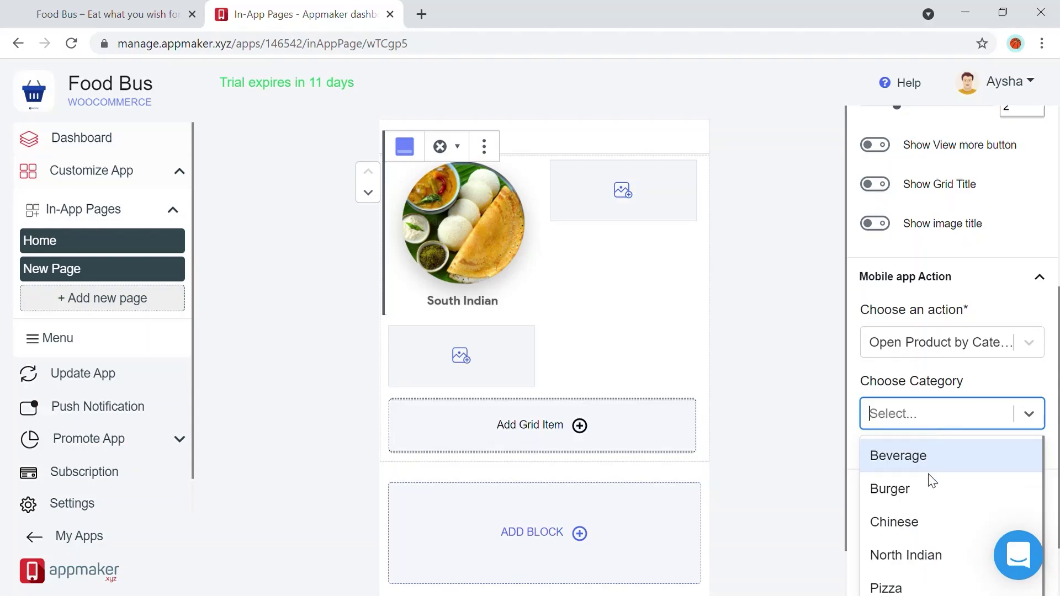
scroll(929, 502, down, 4)
click(929, 511)
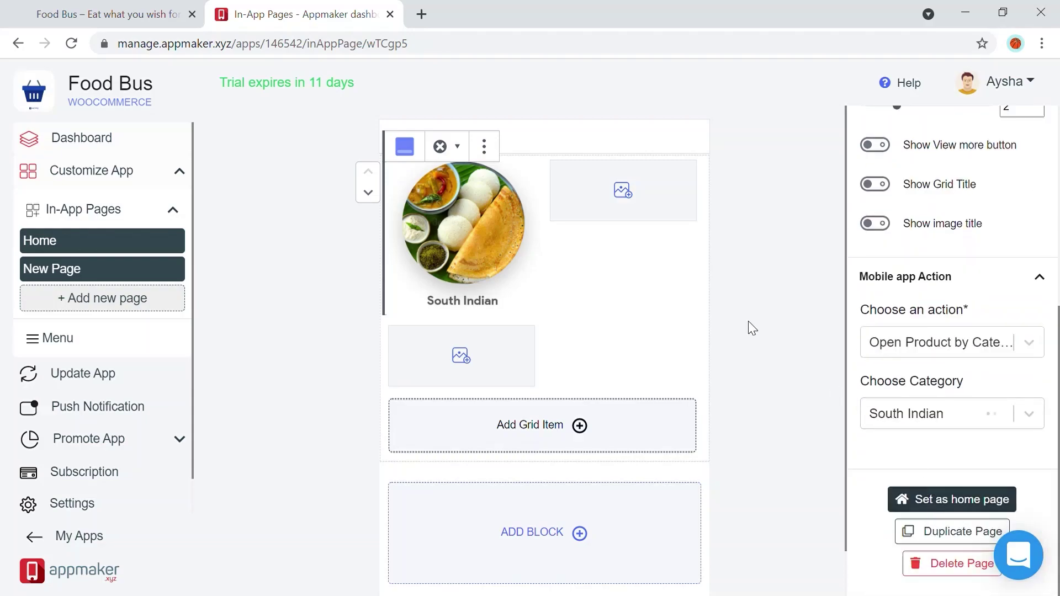
Fill the second grid item with the North Indian image from the media library.
click(660, 212)
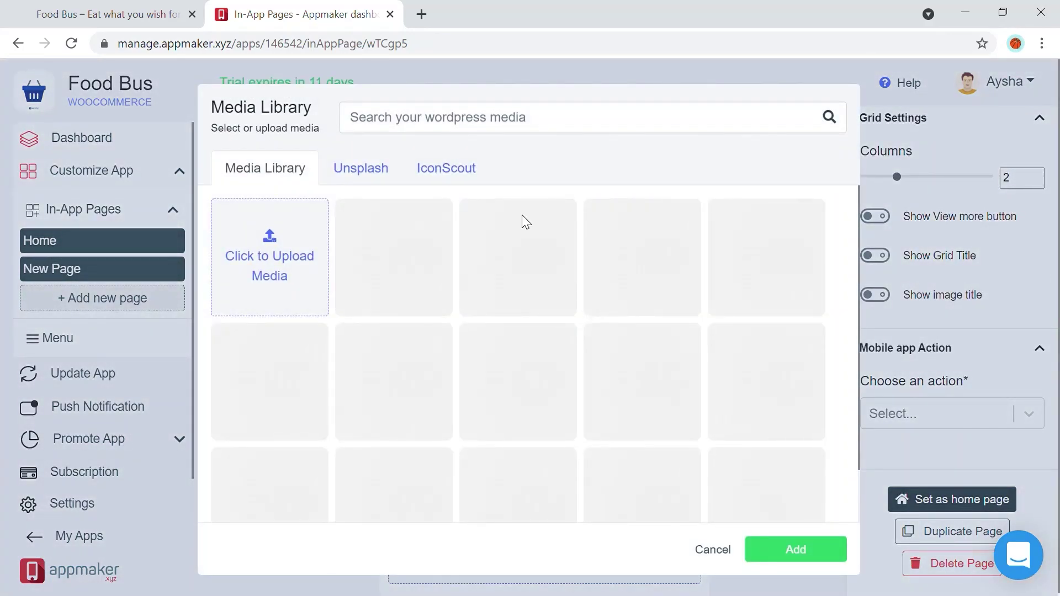
scroll(409, 331, down, 5)
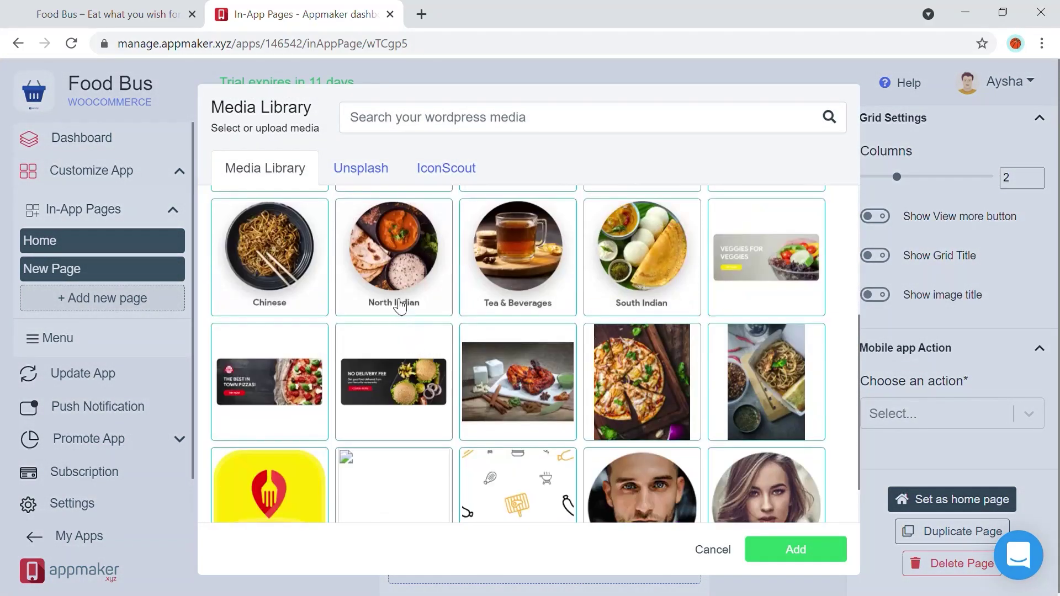
click(400, 306)
click(814, 549)
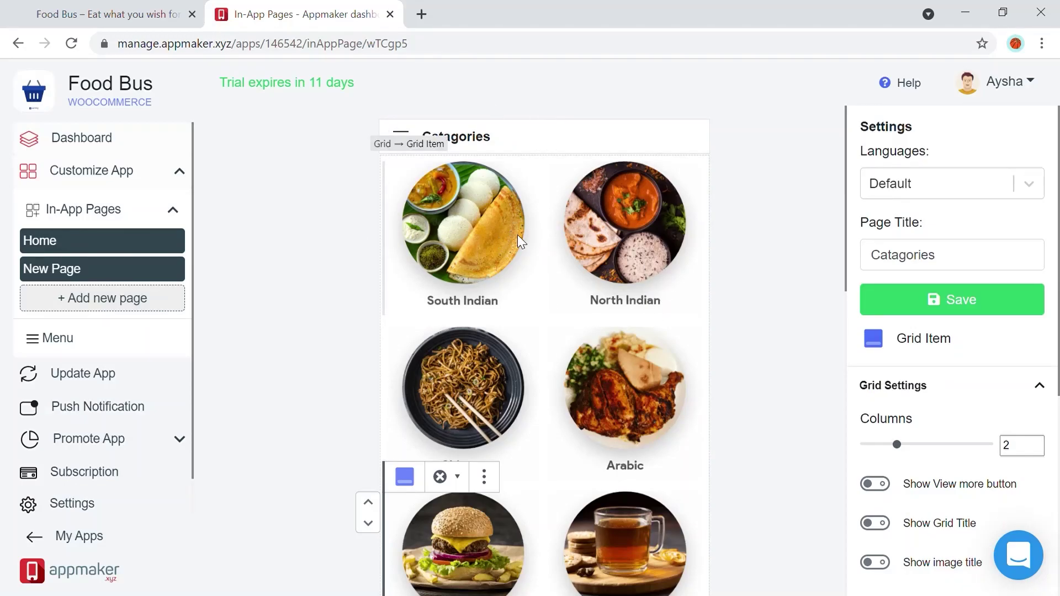
Look through the category grid on the Catagories page from South Indian down to Ice Cream.
scroll(492, 240, down, 3)
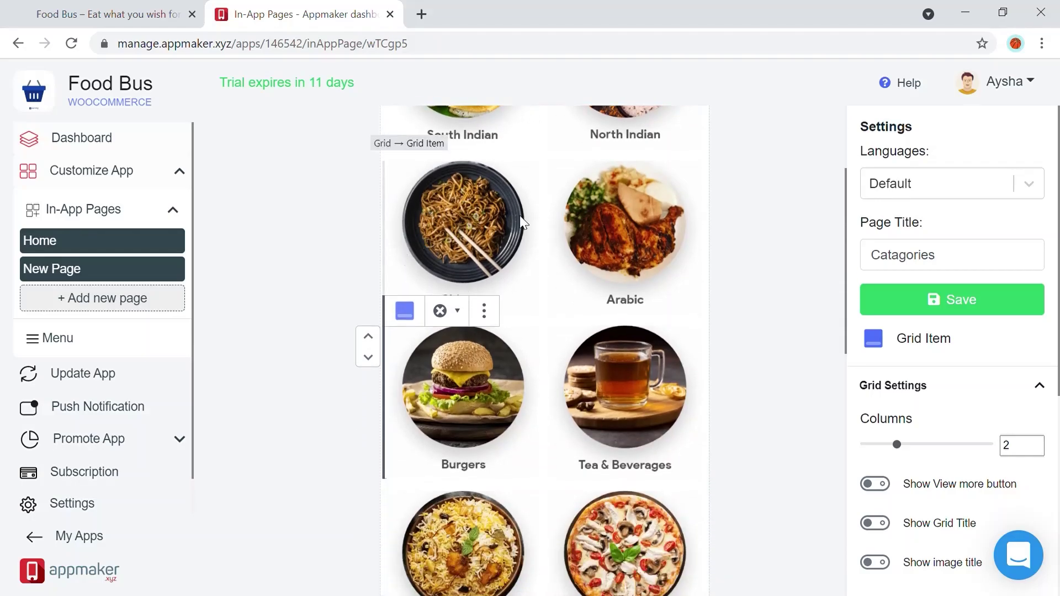
scroll(497, 419, down, 3)
scroll(541, 382, down, 2)
scroll(620, 280, down, 3)
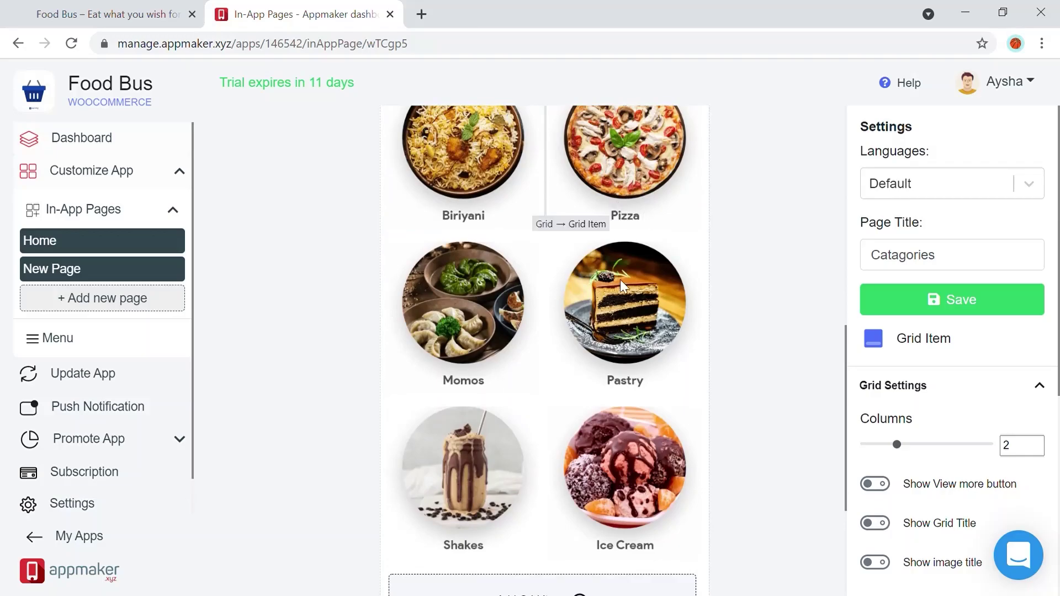
scroll(407, 393, down, 3)
scroll(635, 385, up, 10)
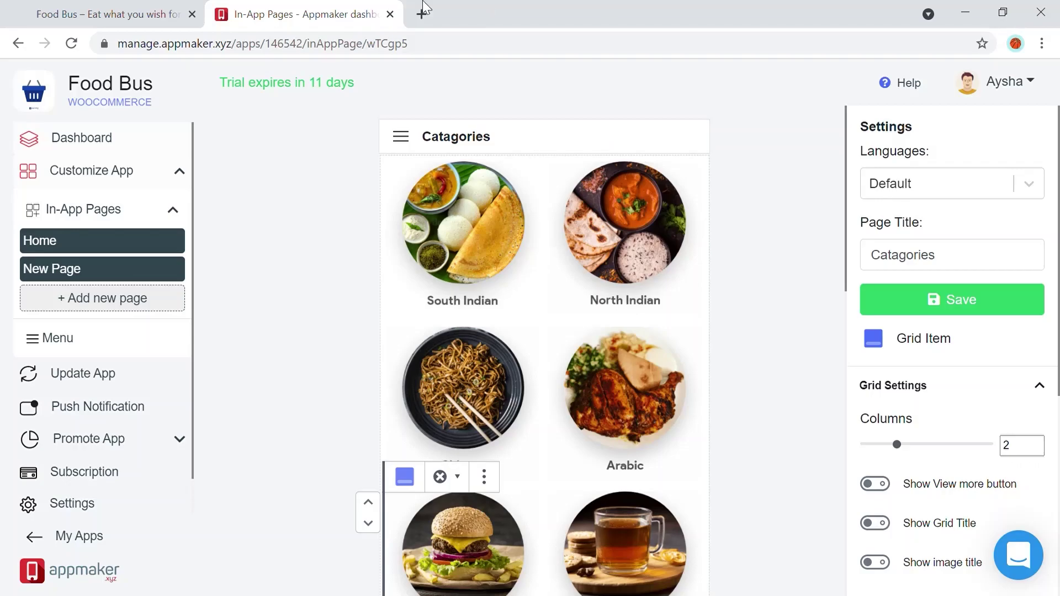
scroll(563, 259, down, 12)
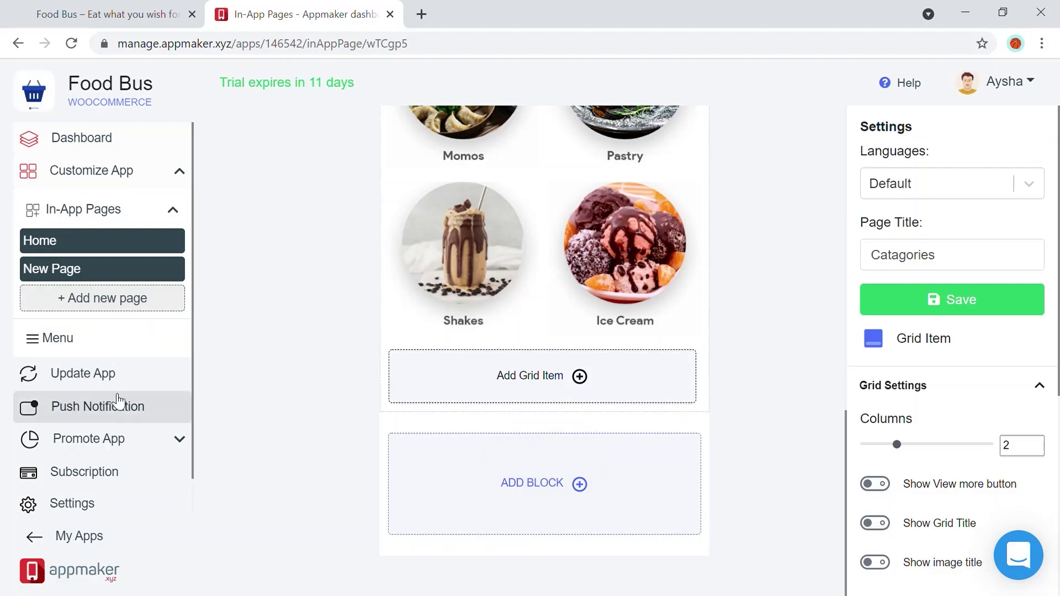
Open the app's menu editor and delete the Uncategorized menu item.
click(87, 354)
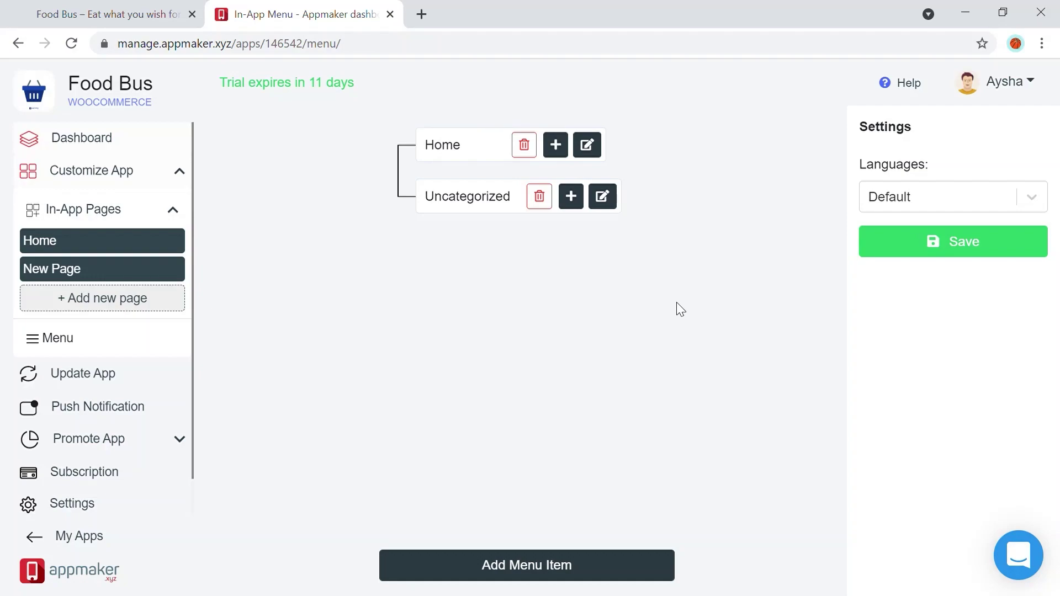
drag(512, 194, 542, 206)
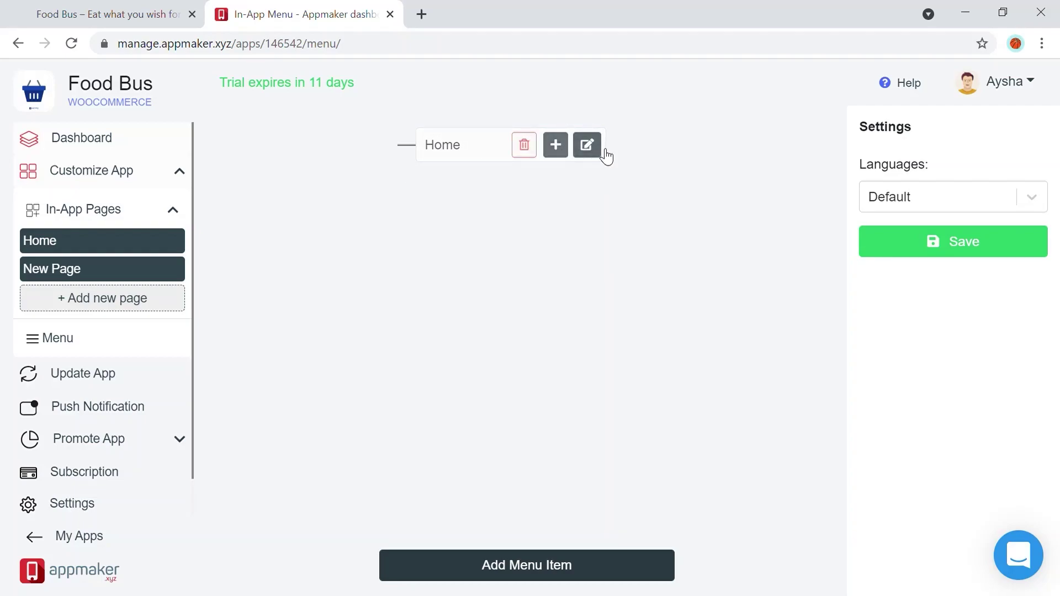
Give the Home menu item the red fork-and-pin icon from the media library and update the item.
click(587, 145)
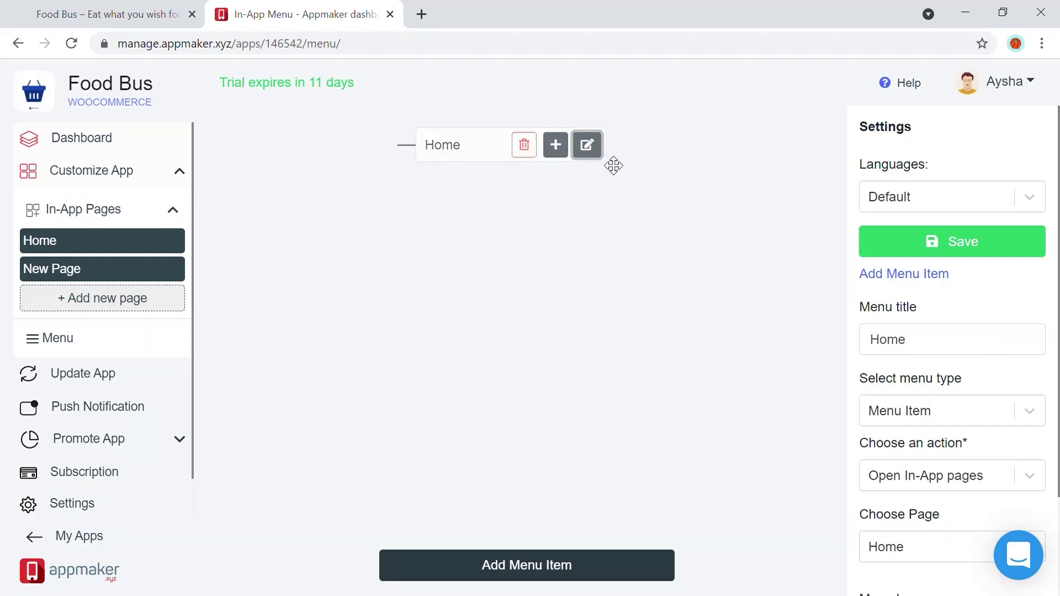
scroll(934, 381, down, 2)
click(938, 522)
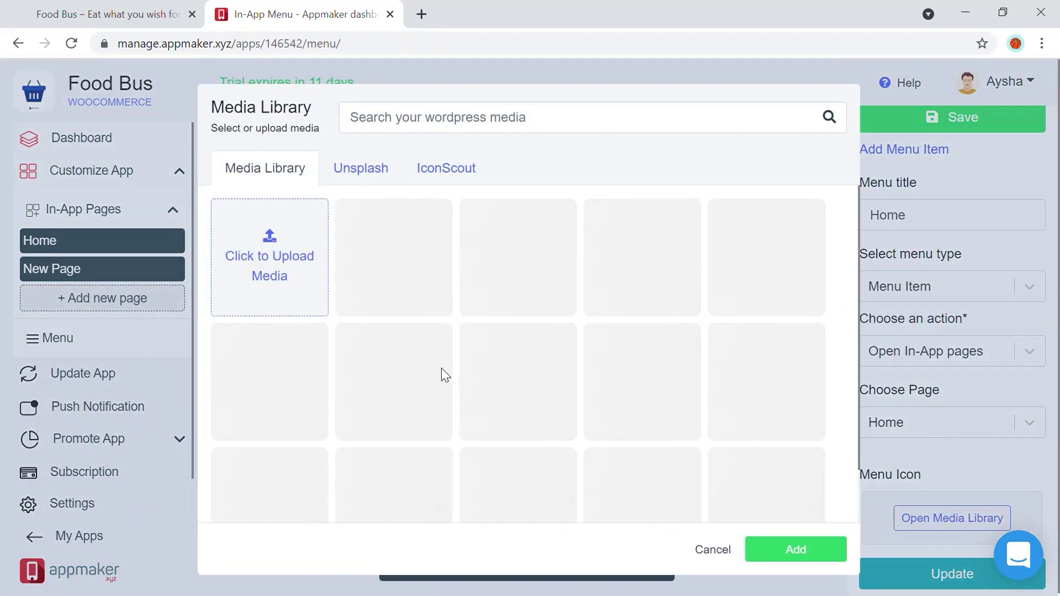
click(445, 375)
click(789, 547)
scroll(969, 586, down, 2)
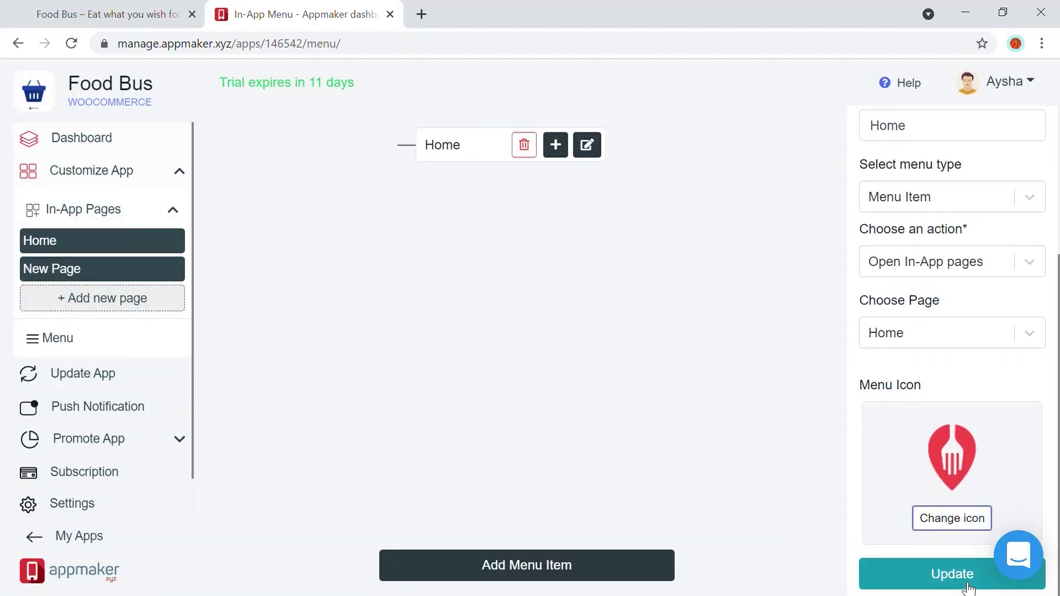
click(970, 586)
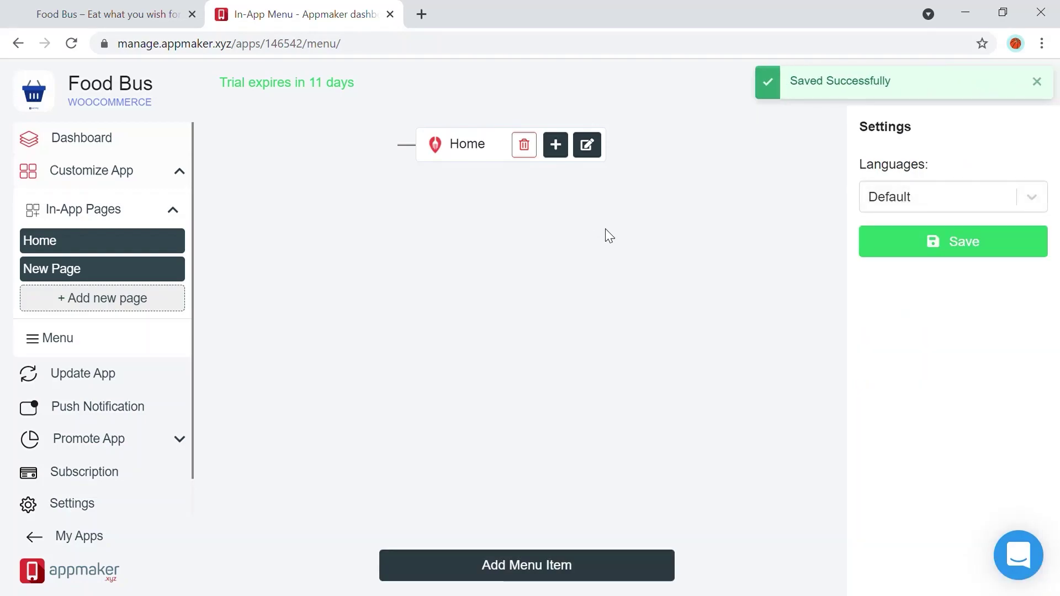
Start a new menu item titled Catagories with the menu type Menu Item.
click(503, 569)
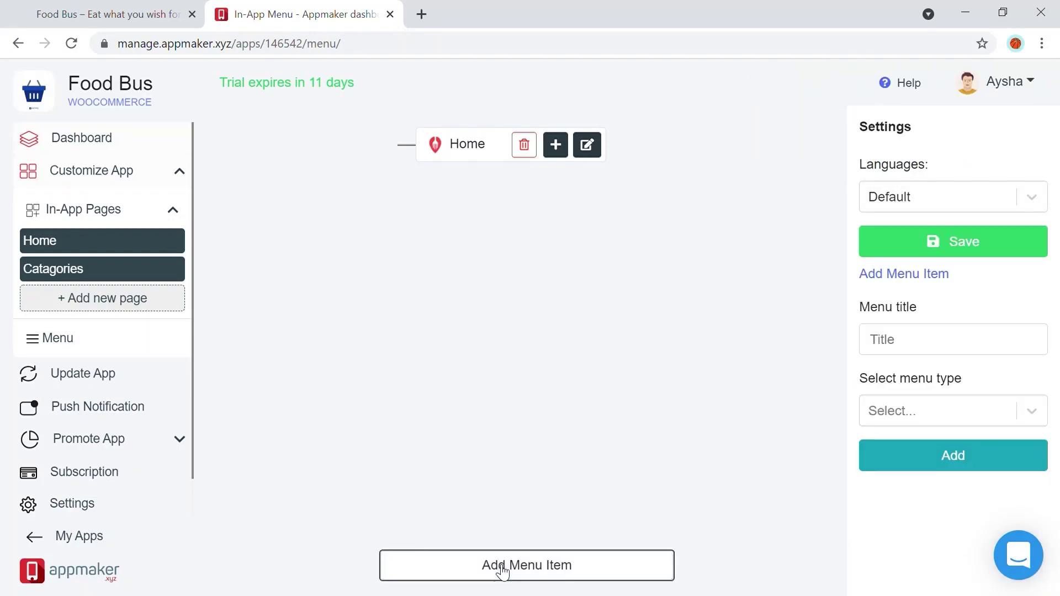
click(916, 350)
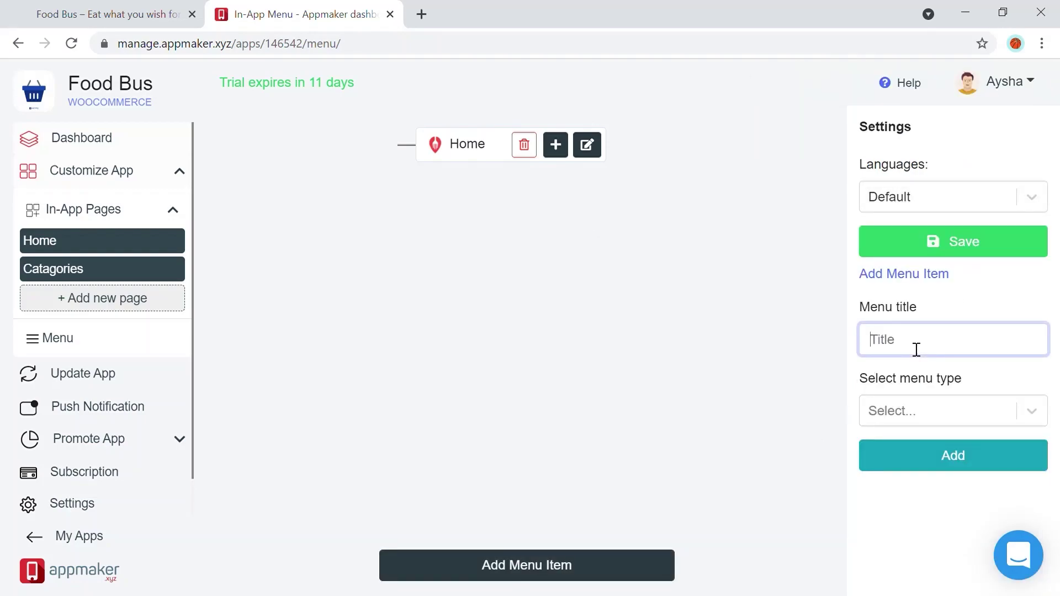
text(Catagori)
key(BackSpace)
key(BackSpace)
key(BackSpace)
key(BackSpace)
text(agories)
click(915, 403)
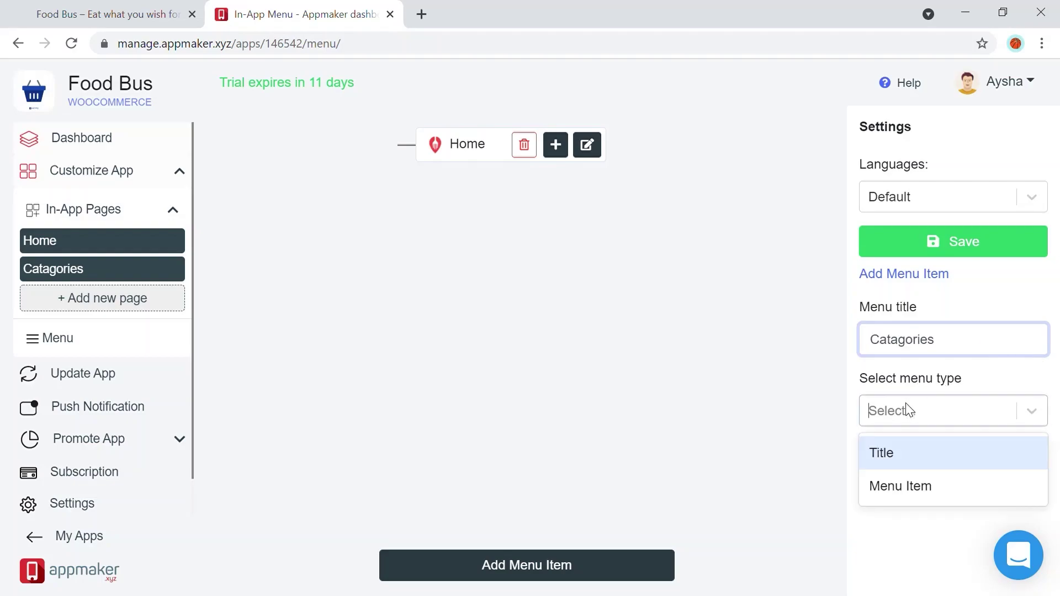
click(927, 479)
Make the Catagories item open the Catagories in-app page, give it the red two-circle icon and add it to the menu.
click(944, 475)
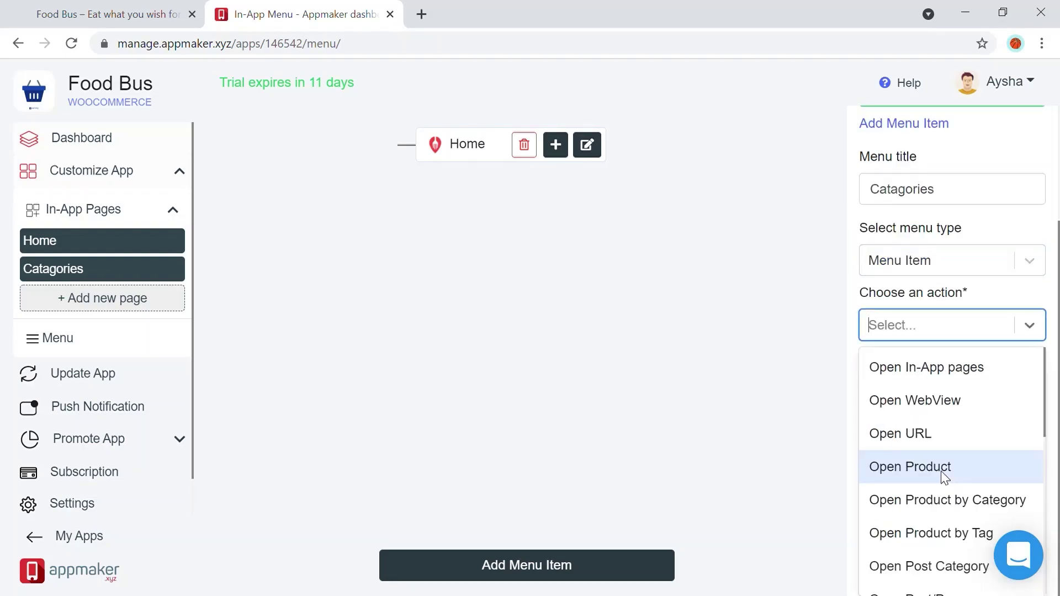
click(964, 376)
click(945, 432)
click(926, 500)
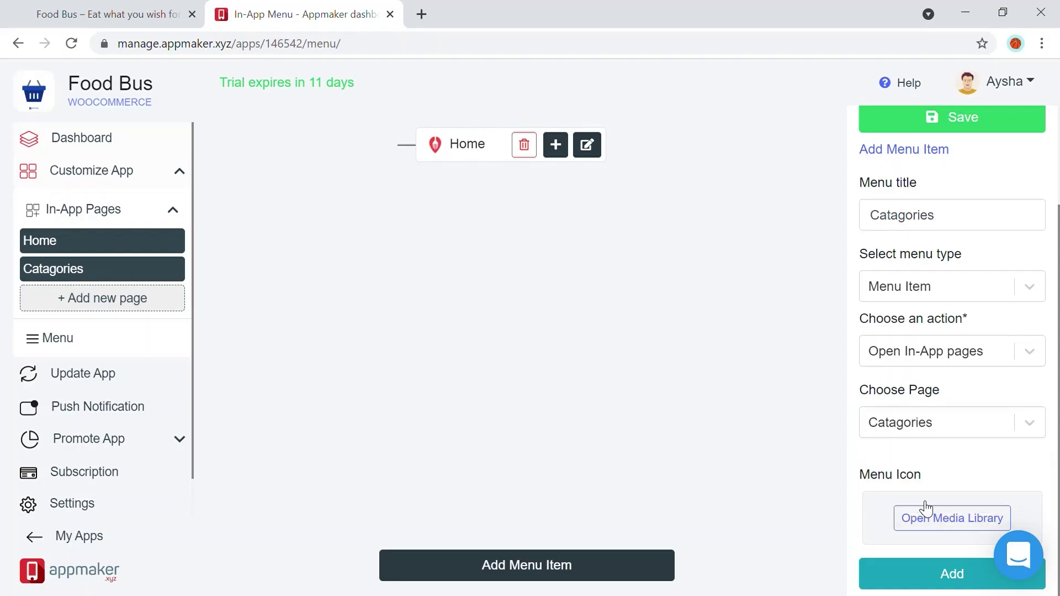
click(952, 518)
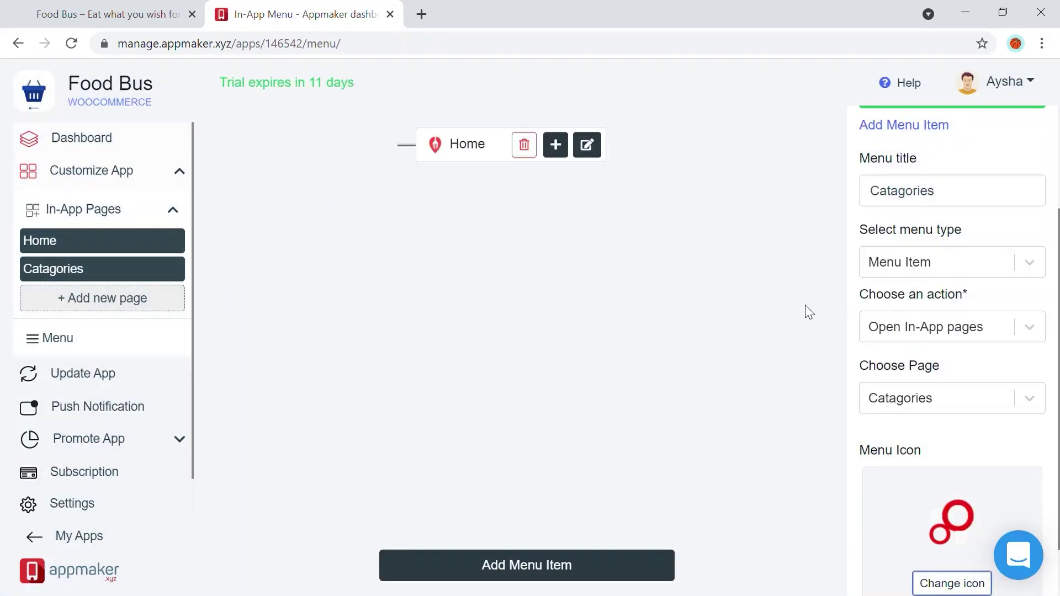
click(944, 573)
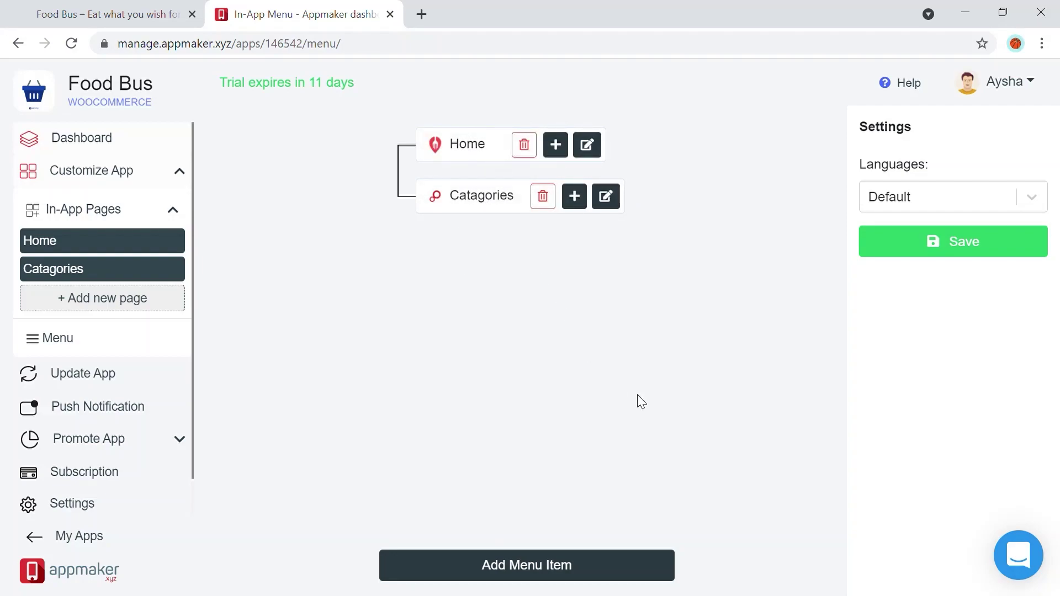
Nest the Catagories menu item under Home, and move it back out to the top level.
drag(475, 196, 528, 204)
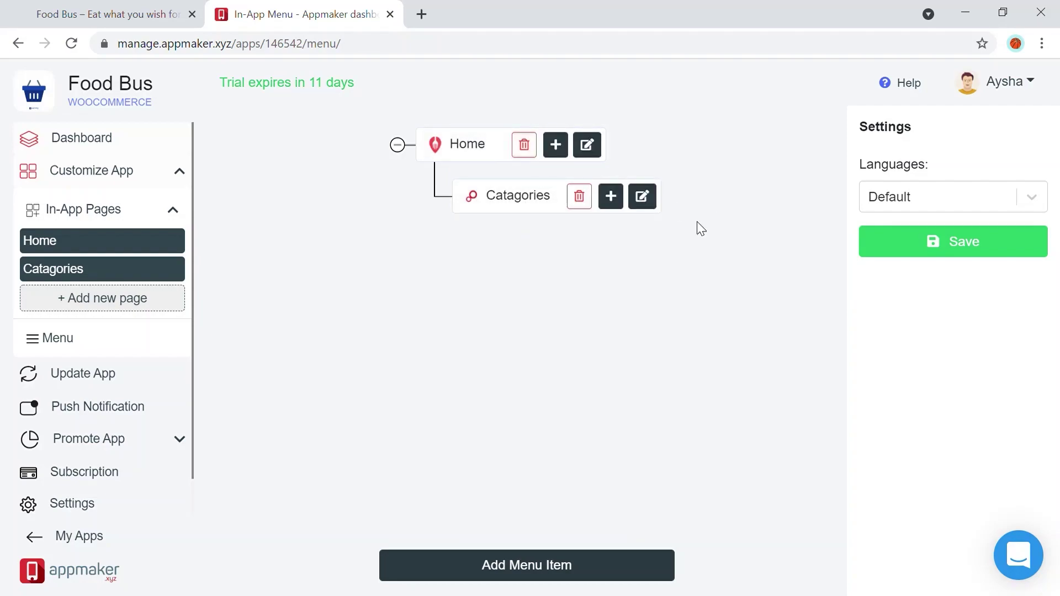
drag(495, 203, 495, 202)
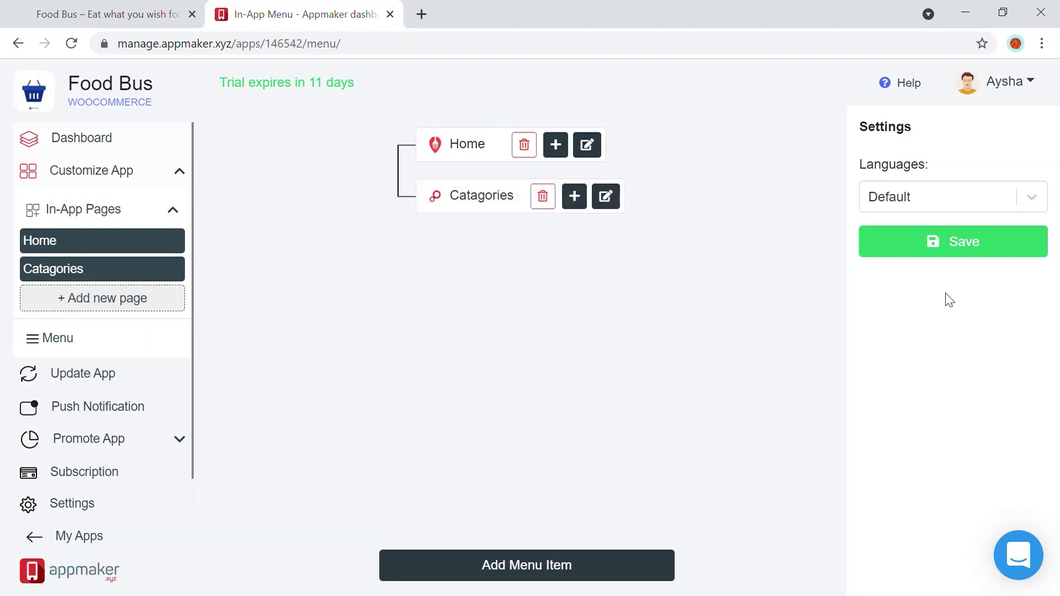
Add a menu entry of type Title named Get in touch.
click(541, 565)
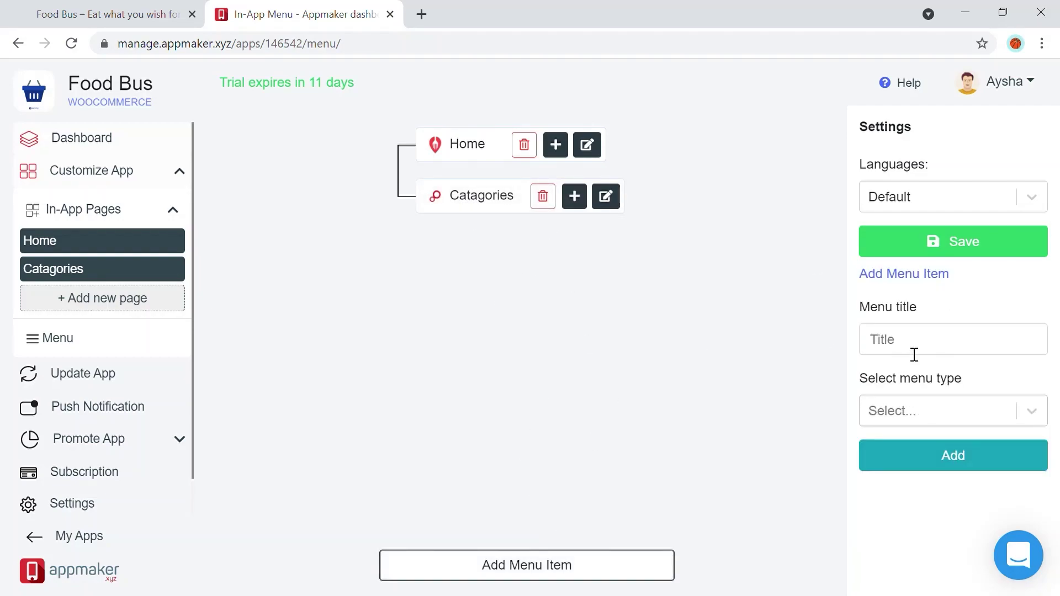
click(915, 351)
text(GE)
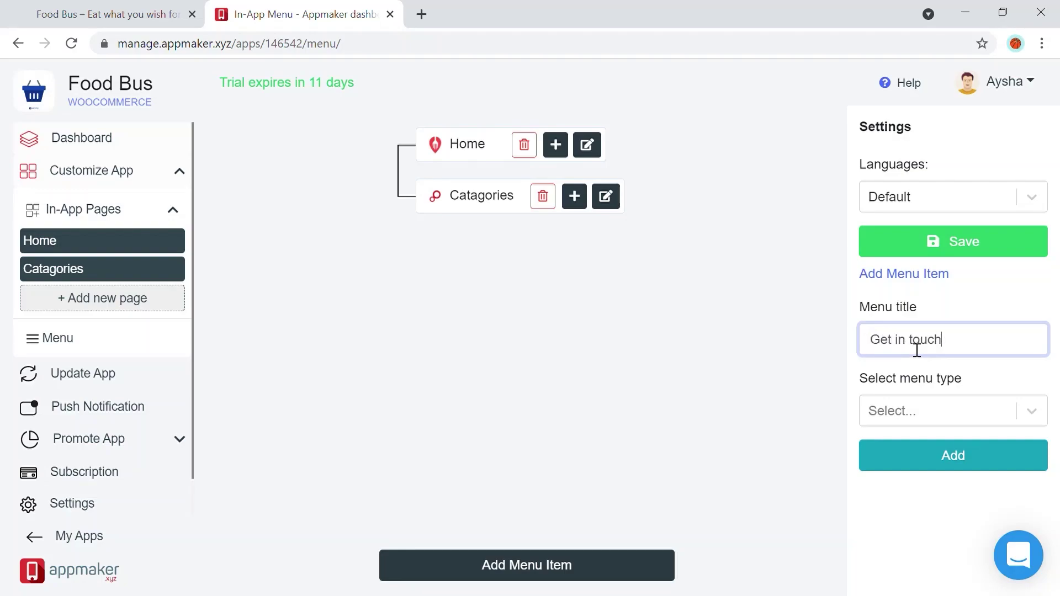
click(935, 409)
click(936, 454)
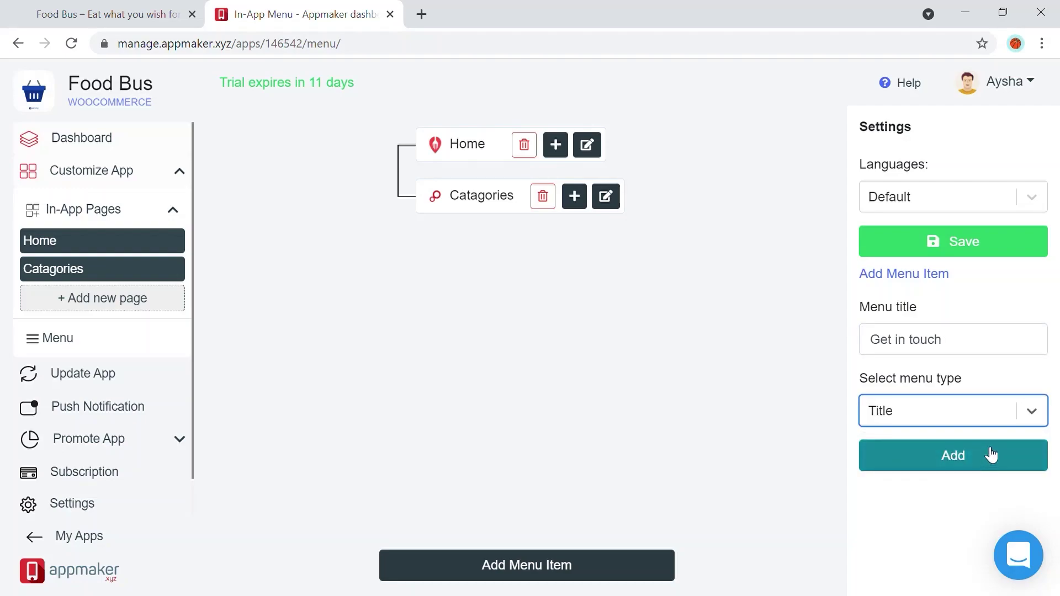
click(961, 456)
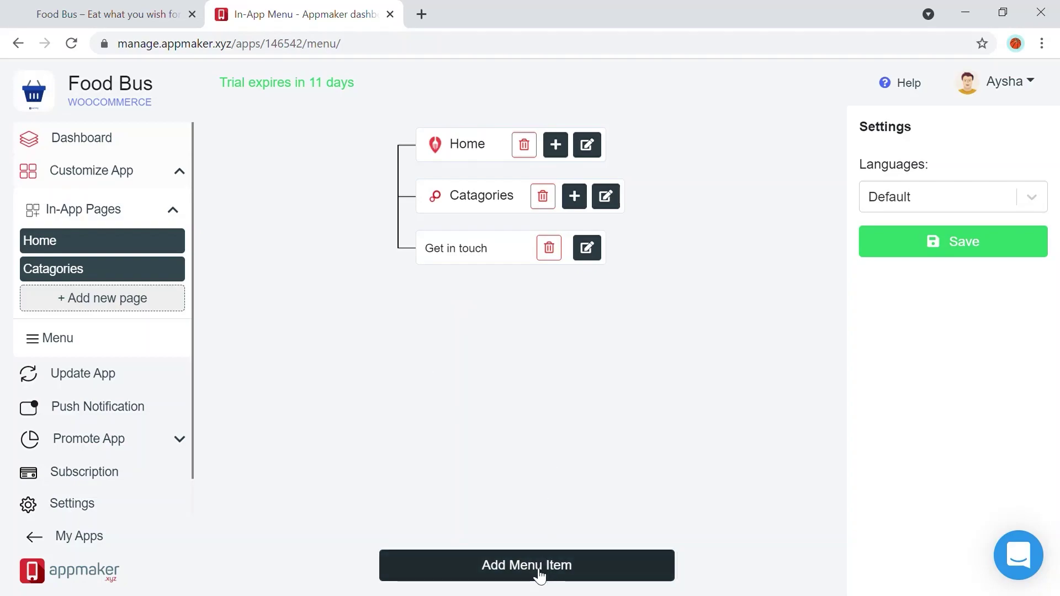
Start a new menu item titled Call us with the menu type Menu Item.
click(494, 576)
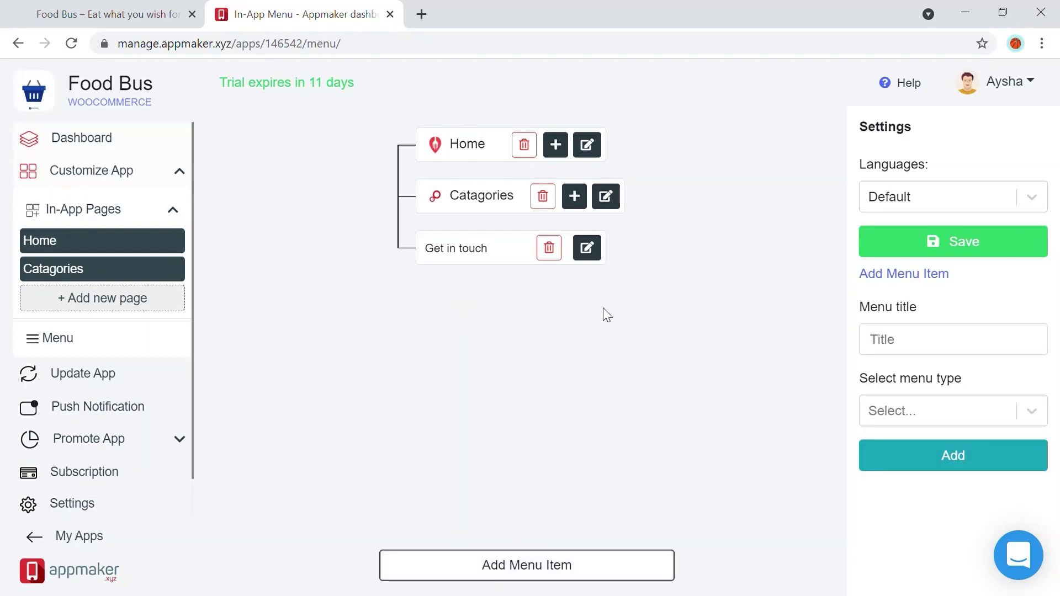
click(949, 352)
text(Call us)
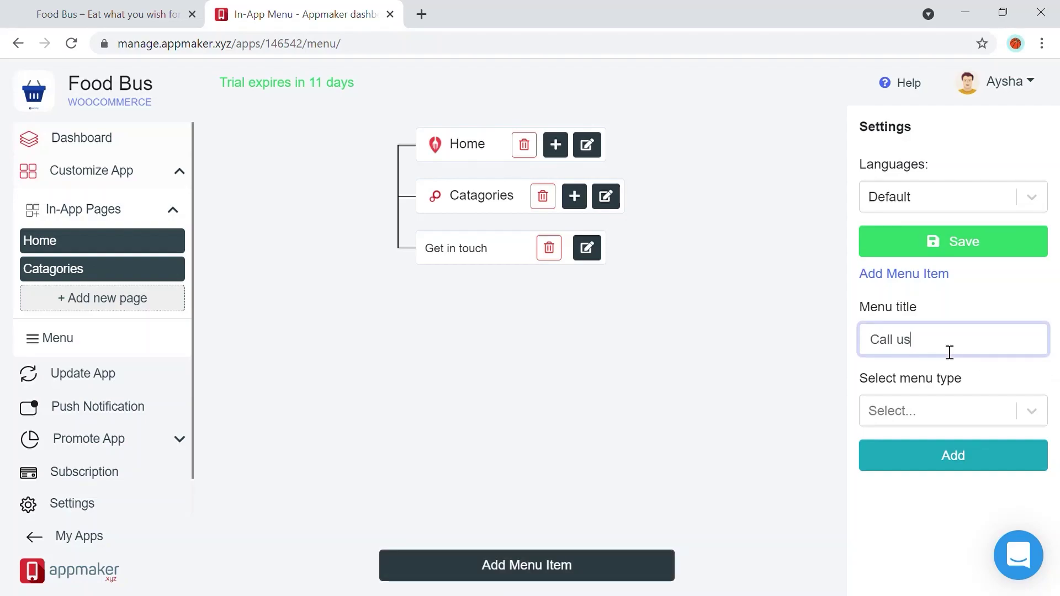
click(899, 411)
click(906, 486)
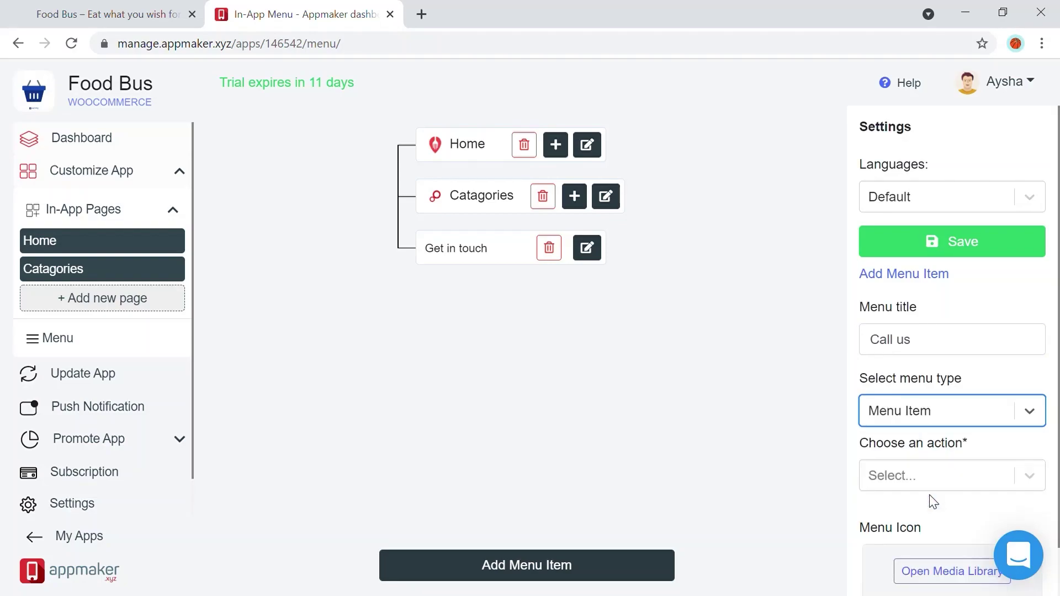
Look through the actions available for the Call us menu item.
scroll(991, 387, down, 1)
click(936, 420)
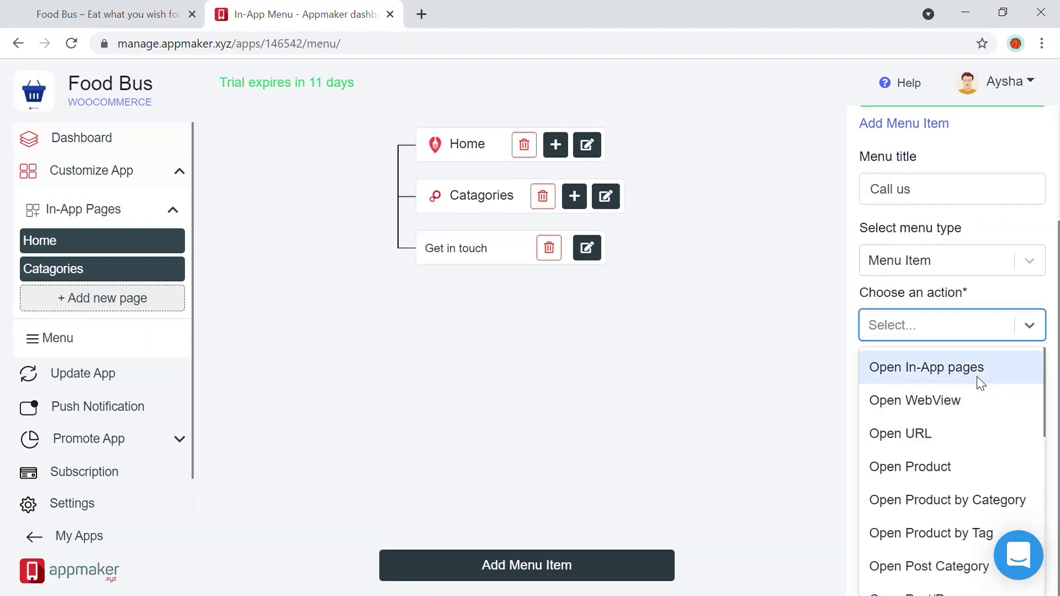
scroll(944, 475, down, 1)
scroll(950, 436, up, 1)
scroll(949, 441, down, 2)
scroll(949, 420, up, 3)
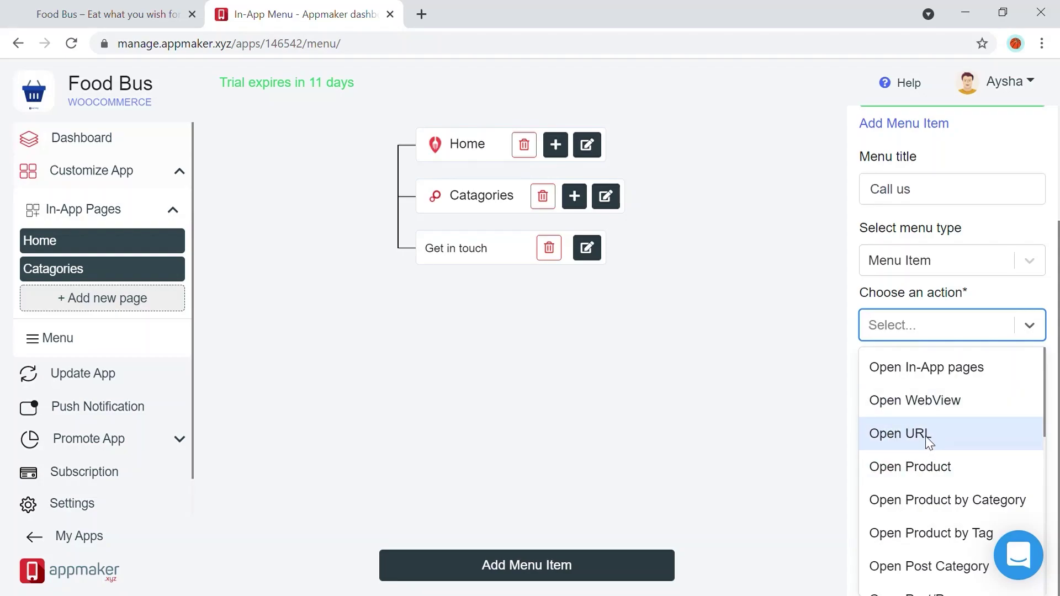
scroll(932, 443, down, 8)
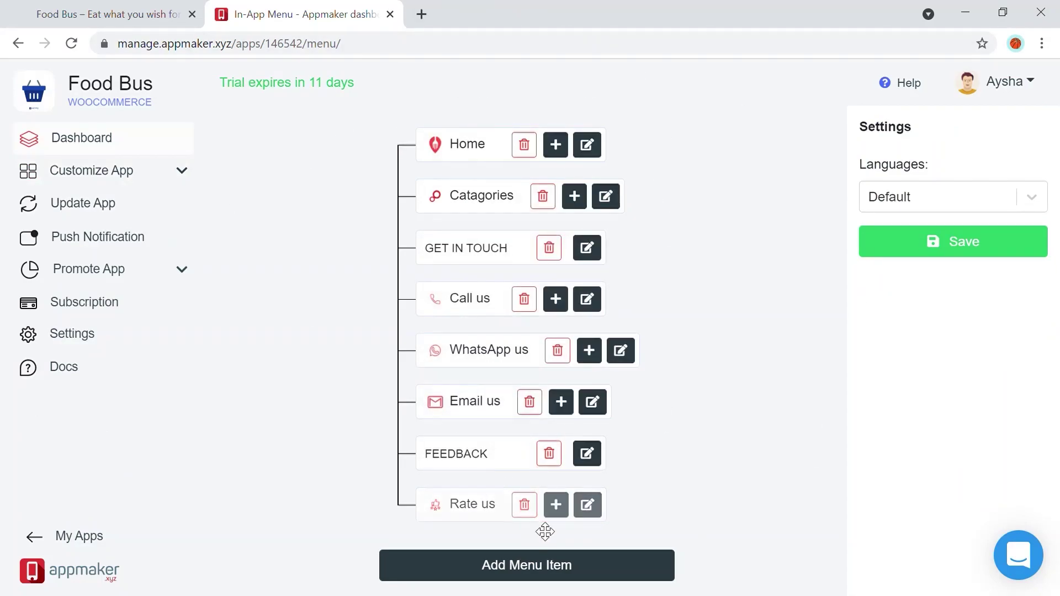
Save the completed app menu and open the app update settings.
click(916, 246)
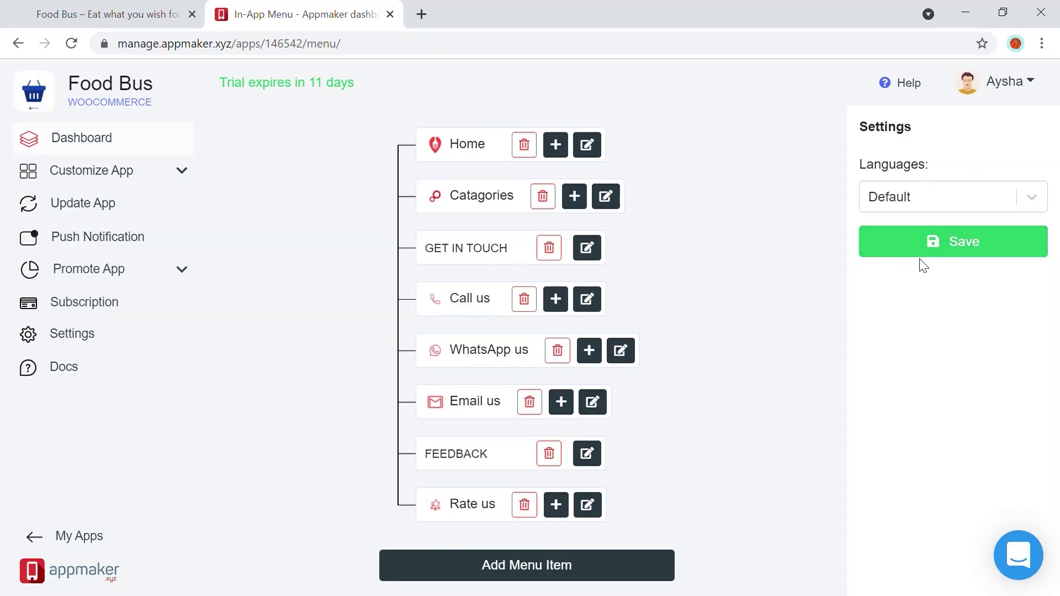
click(923, 254)
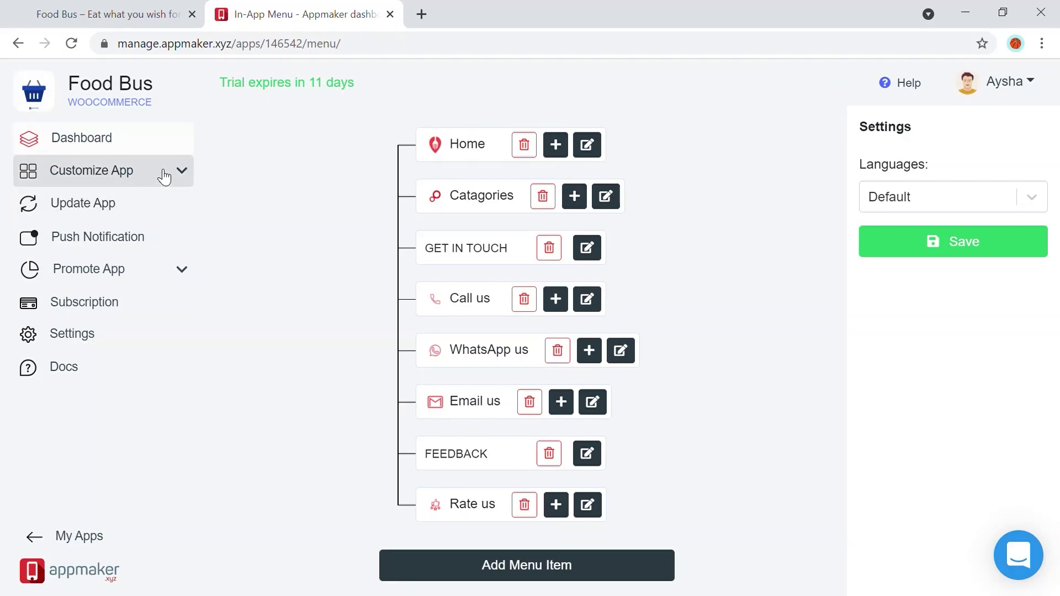
click(161, 219)
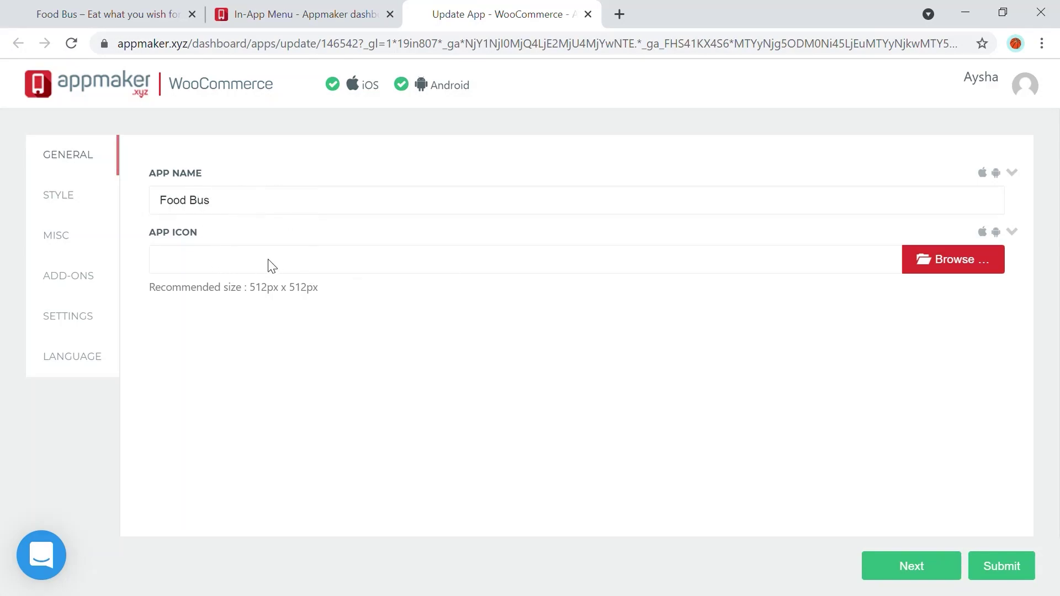
Upload App_Icon.png as the app icon and continue to the style settings.
click(939, 264)
double_click(618, 359)
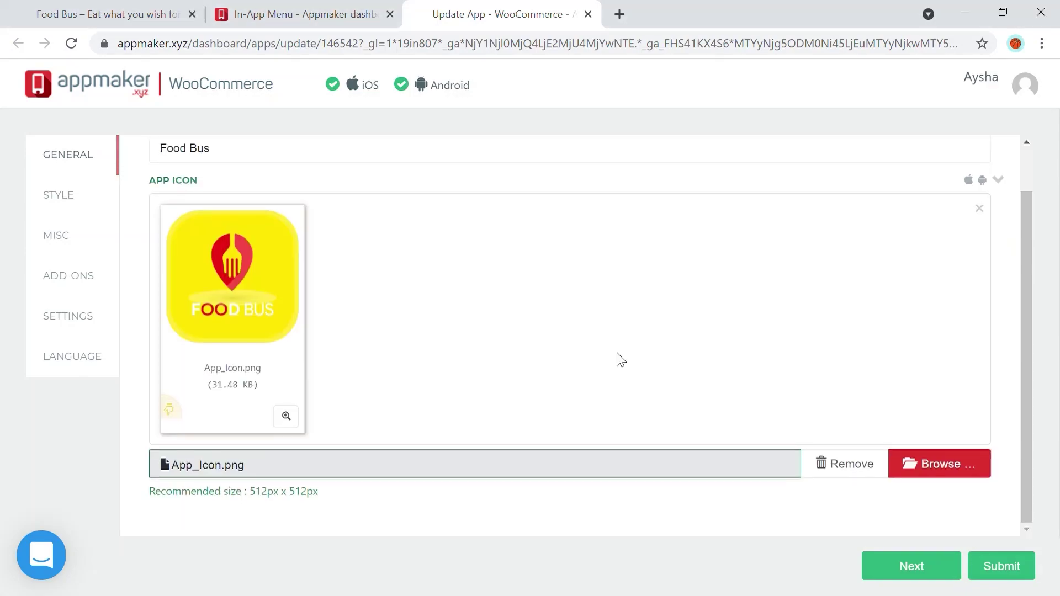
click(937, 567)
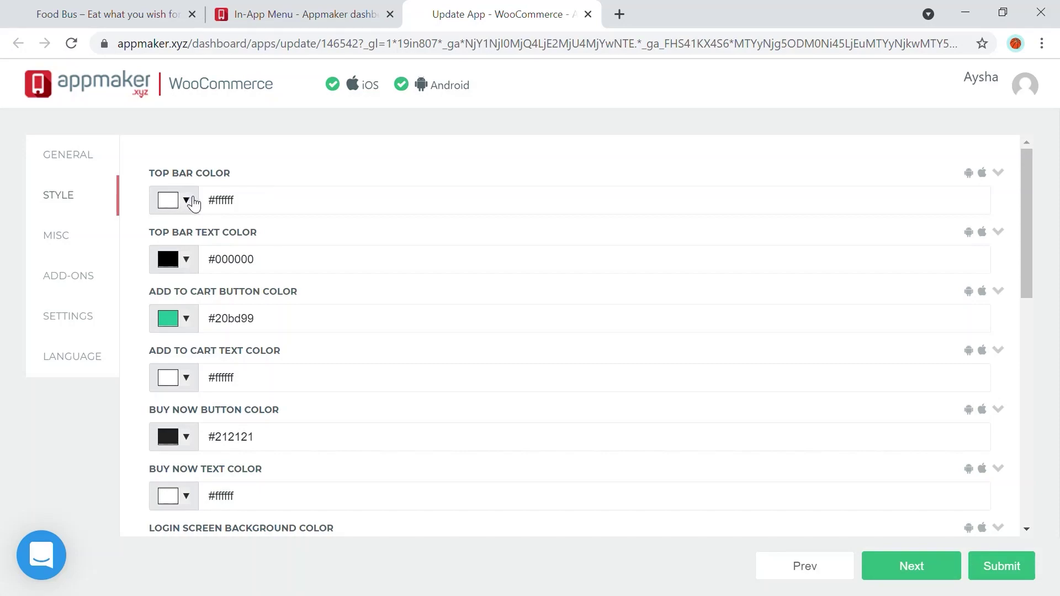
Set the top bar color to yellow #ffeb3b and the top bar text color to red #f44336.
click(188, 201)
click(193, 245)
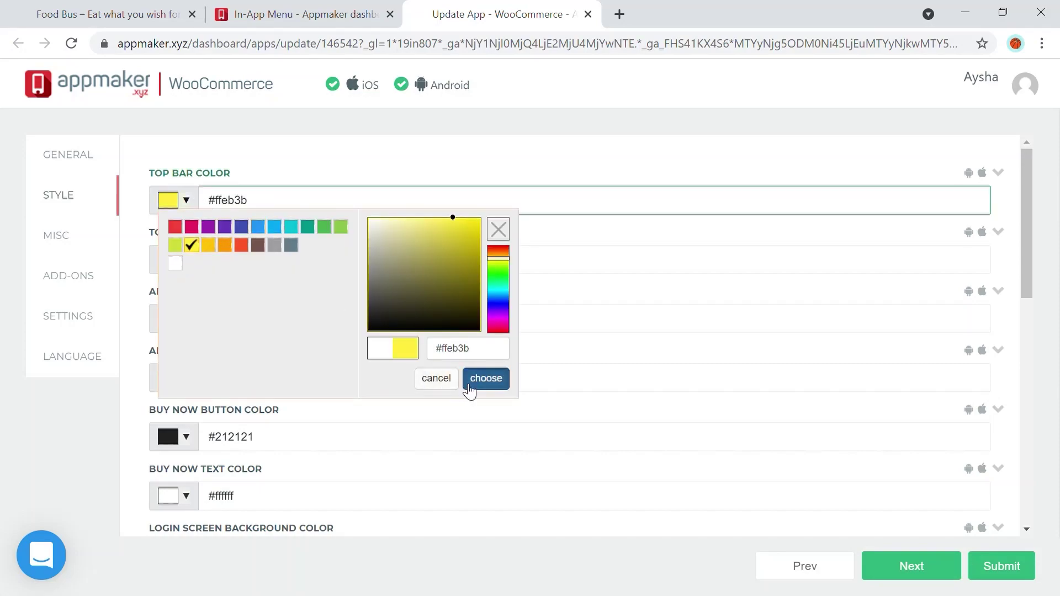
click(476, 383)
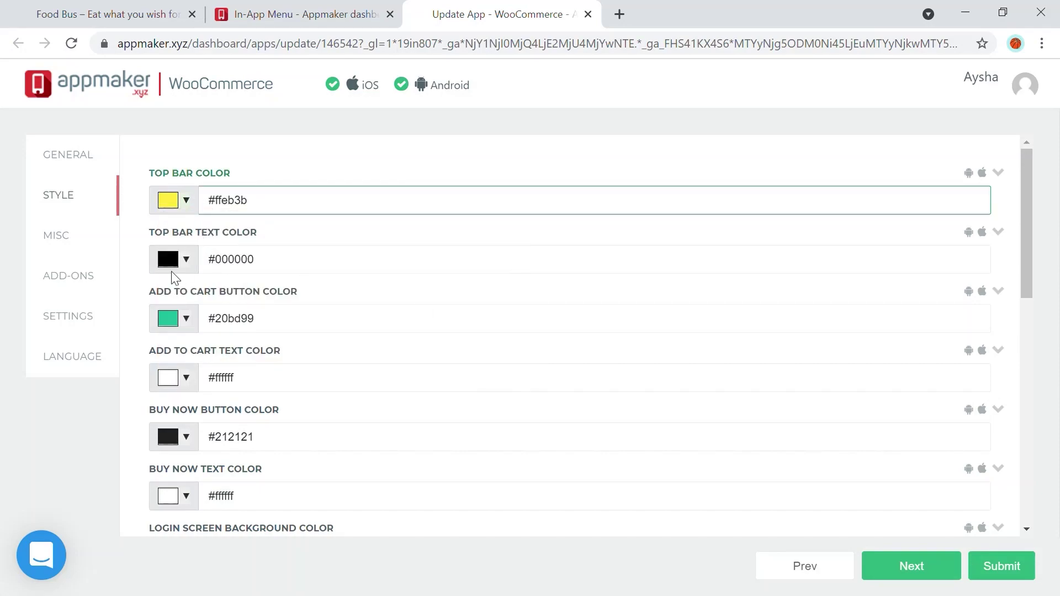
click(187, 268)
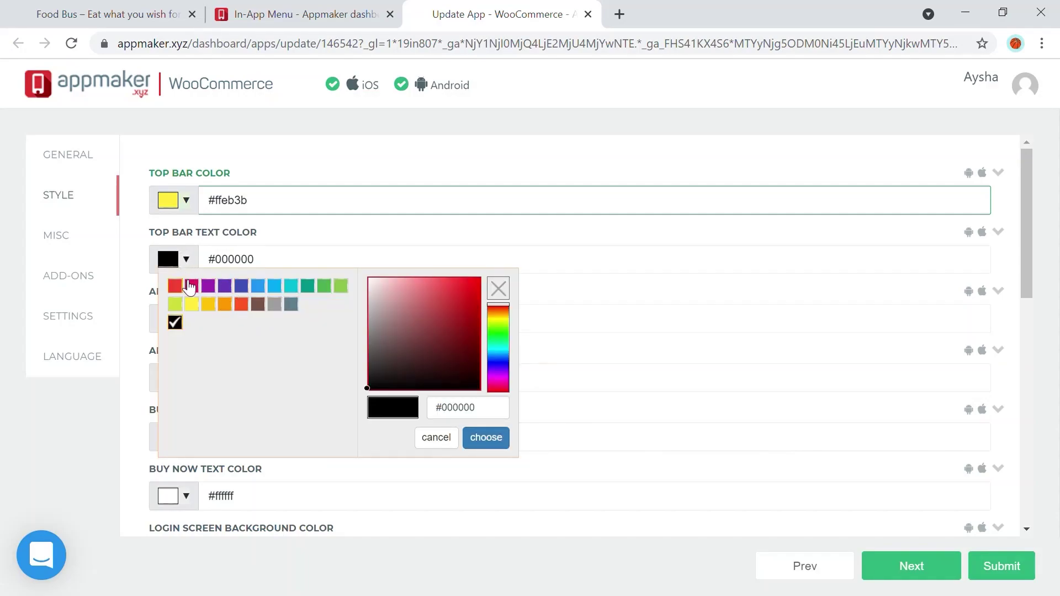
click(175, 285)
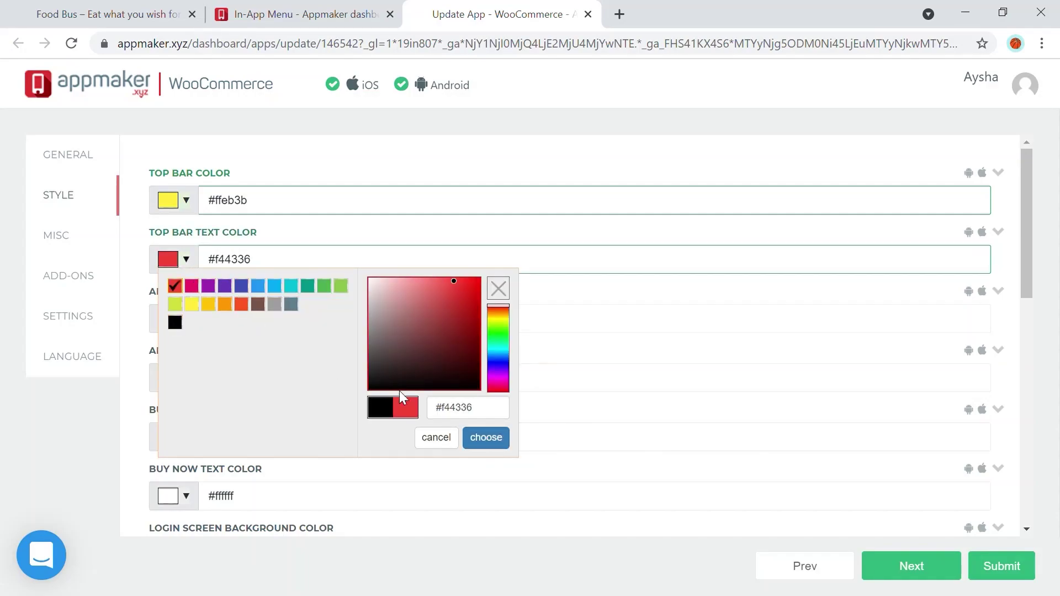
click(486, 438)
Set the Add to Cart button color to near-black #181d1c.
scroll(291, 348, down, 2)
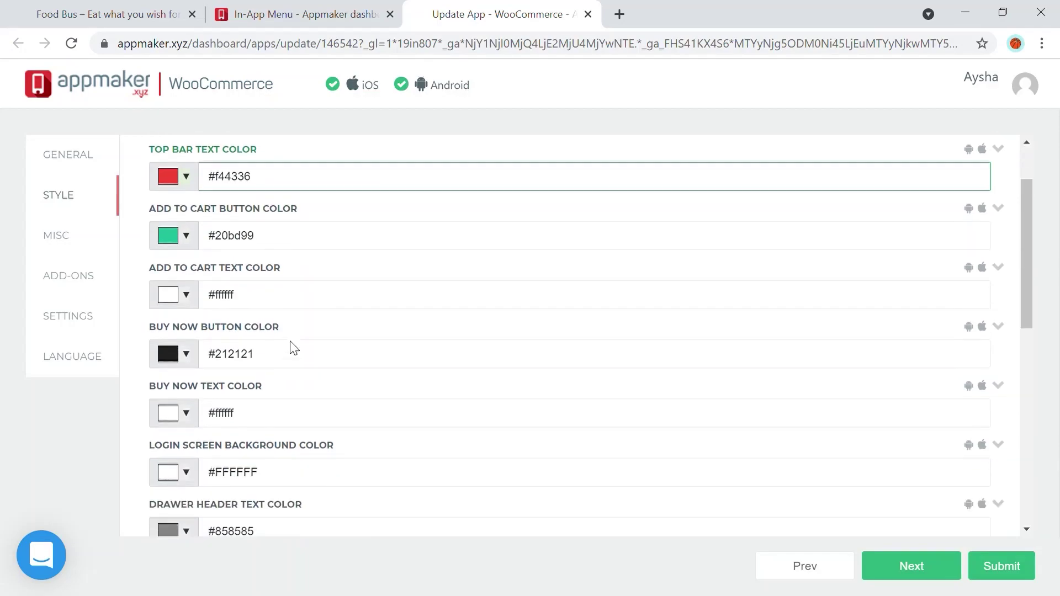
scroll(288, 343, up, 2)
scroll(232, 293, down, 2)
click(181, 245)
click(386, 352)
click(486, 414)
Check the Add to Cart text color choices and review the top bar and button colors in the style settings.
scroll(185, 296, down, 2)
click(190, 215)
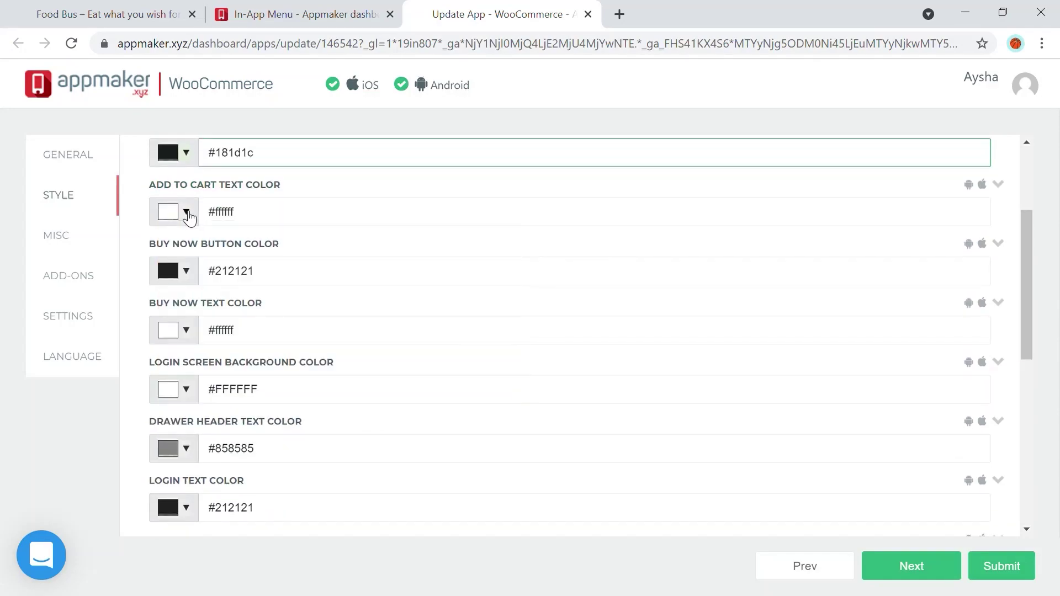
click(189, 216)
scroll(433, 298, up, 4)
scroll(433, 287, down, 2)
scroll(330, 201, up, 2)
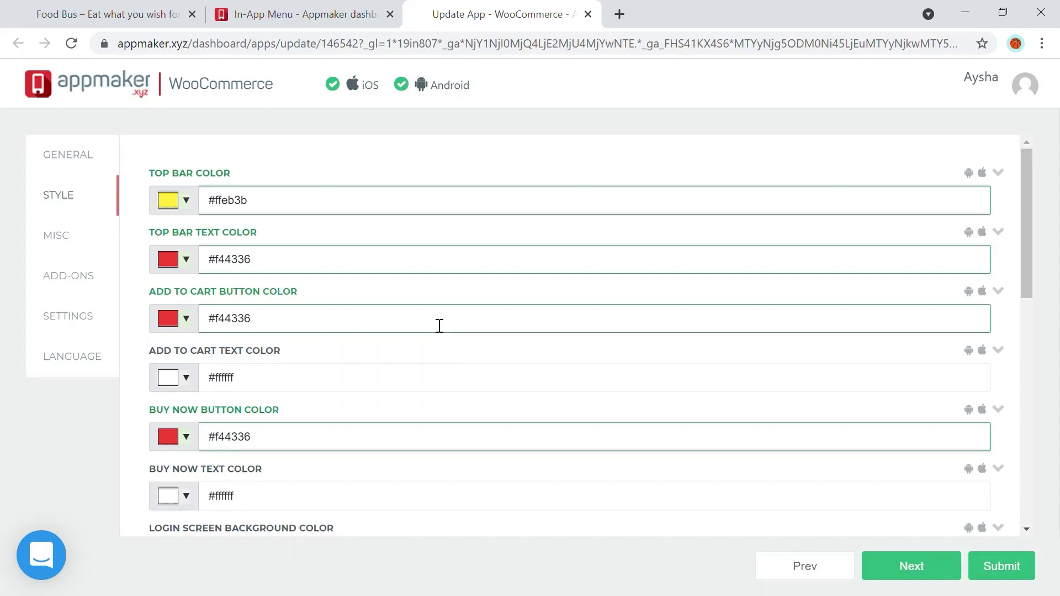
Review the remaining style colors for buttons, login, drawer and variations, and continue to the miscellaneous settings.
scroll(406, 315, down, 2)
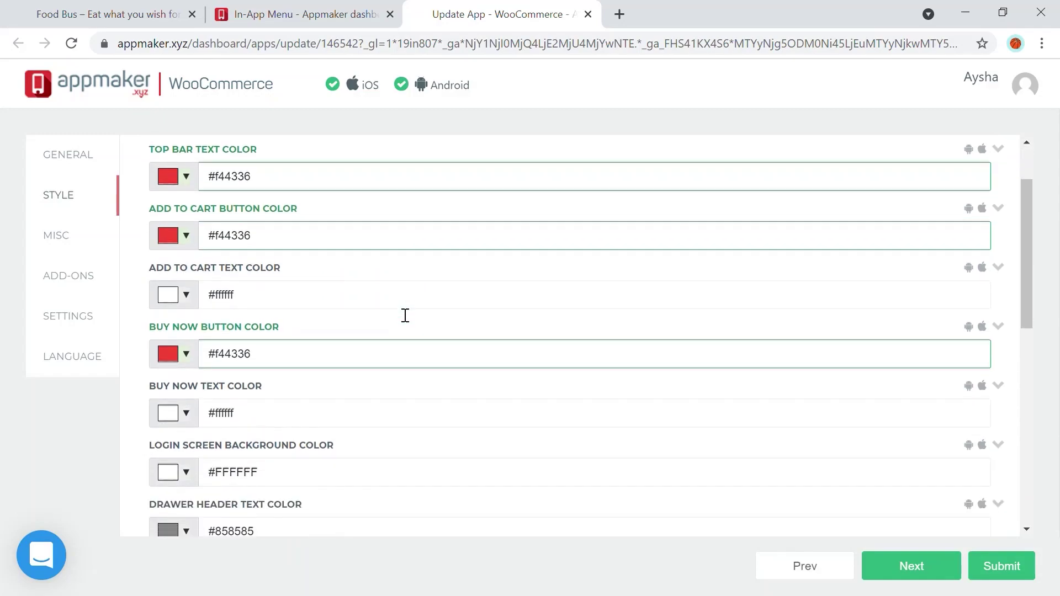
scroll(306, 360, down, 2)
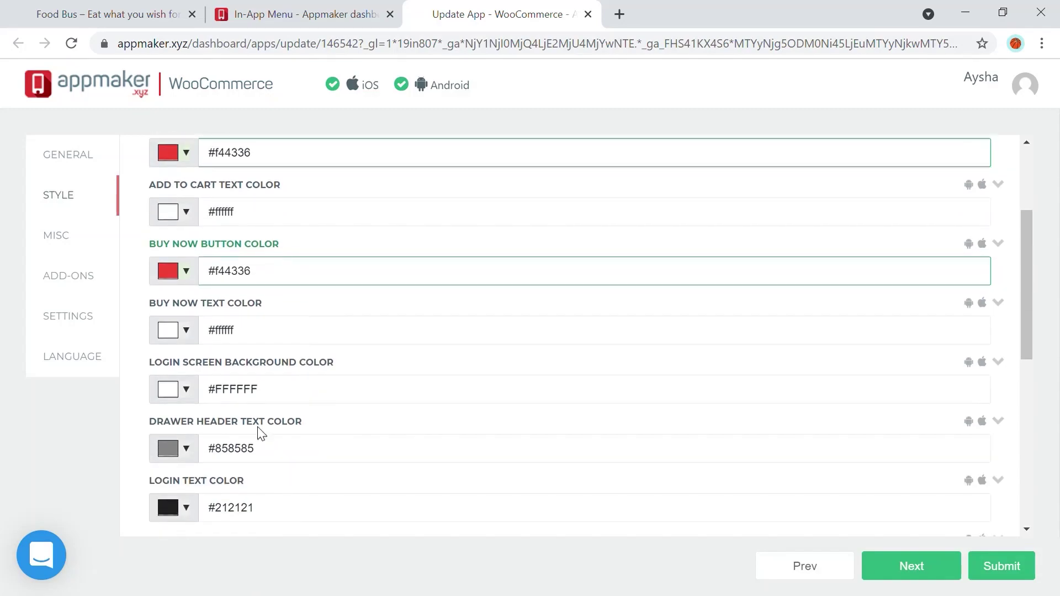
scroll(407, 447, down, 2)
scroll(405, 442, down, 4)
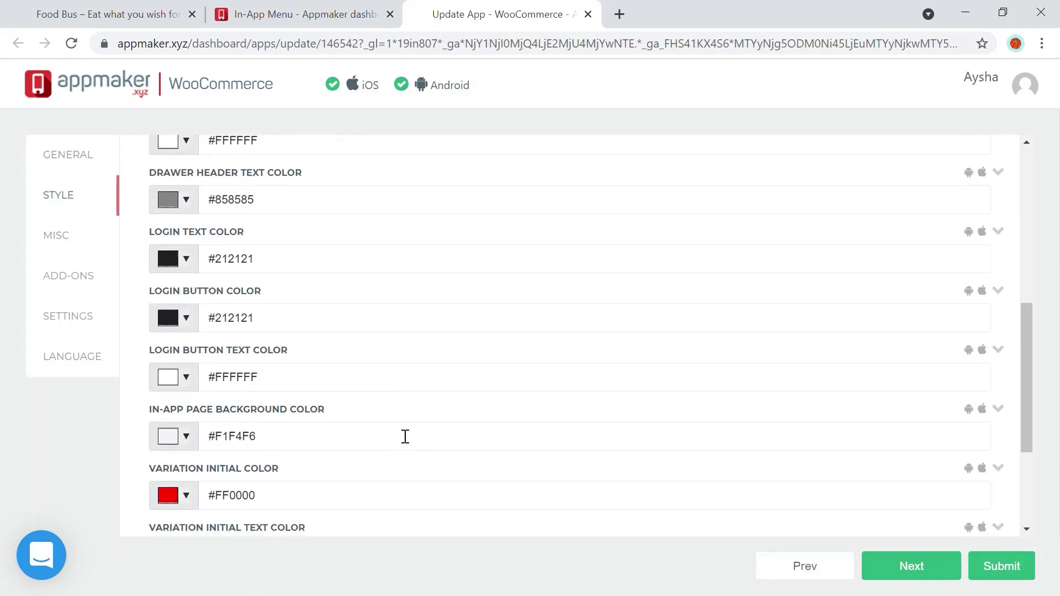
scroll(405, 437, up, 10)
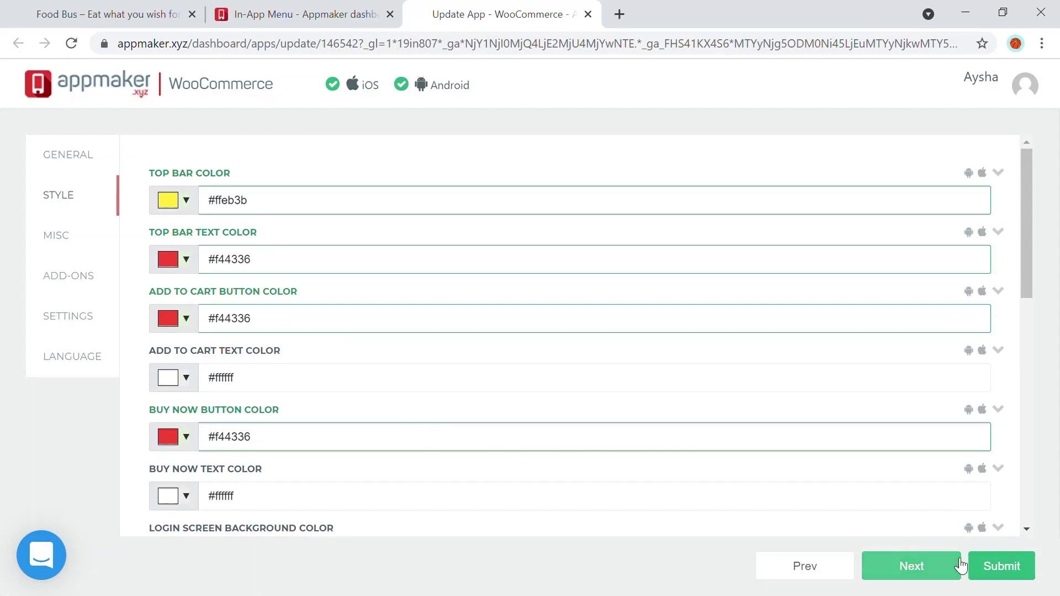
click(946, 568)
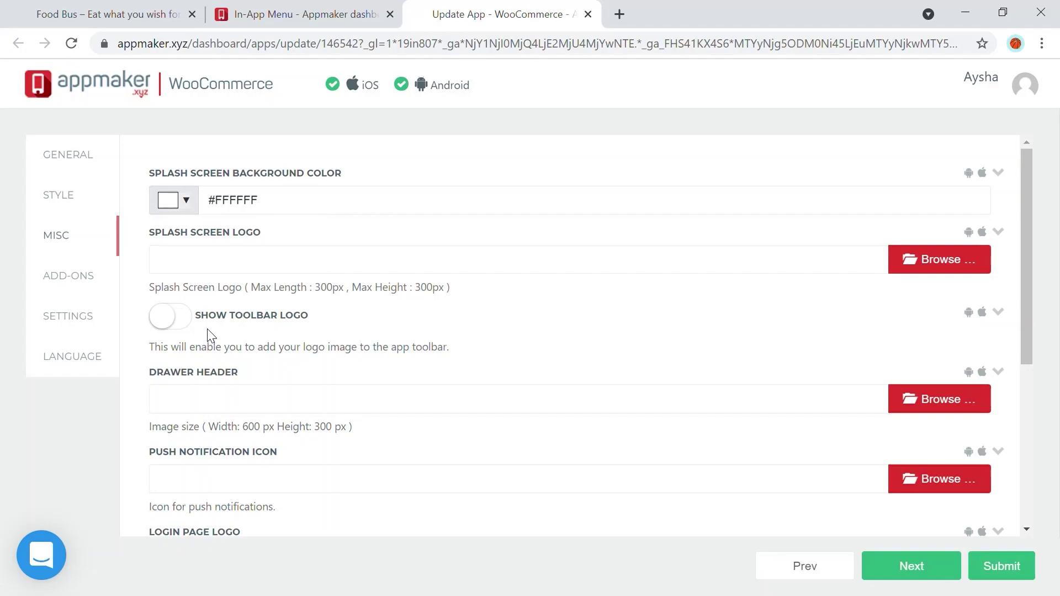
Upload "App_splash screen _ android.png" as the splash screen logo.
scroll(367, 271, down, 3)
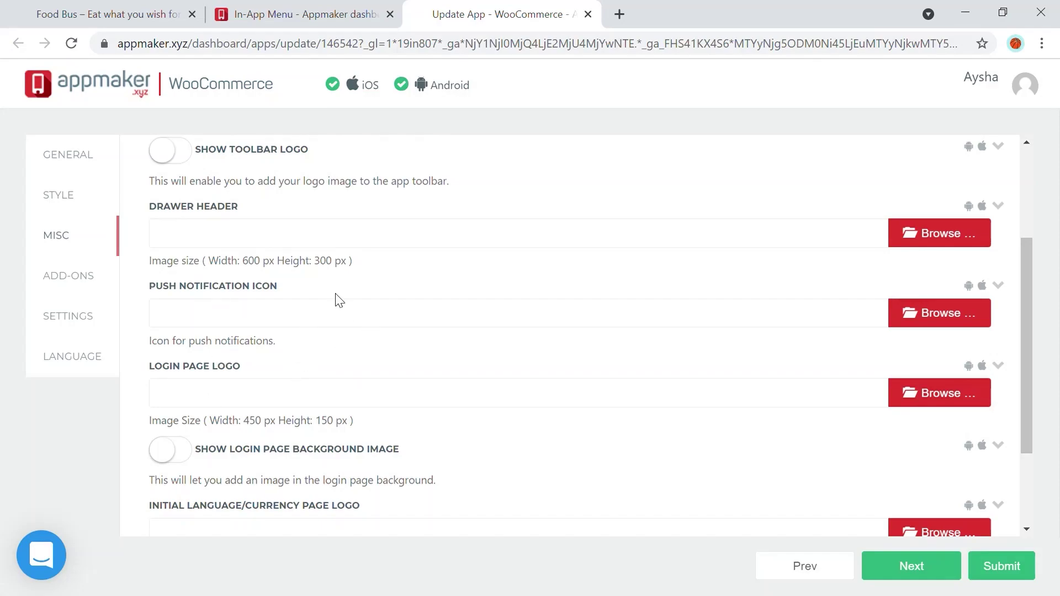
scroll(338, 300, down, 2)
scroll(503, 386, up, 4)
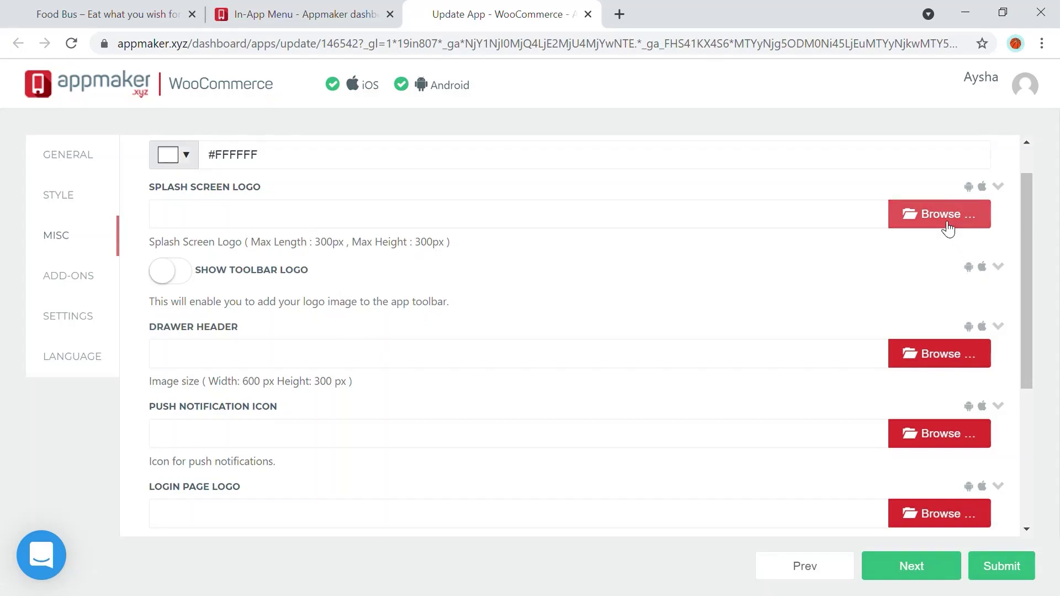
click(948, 228)
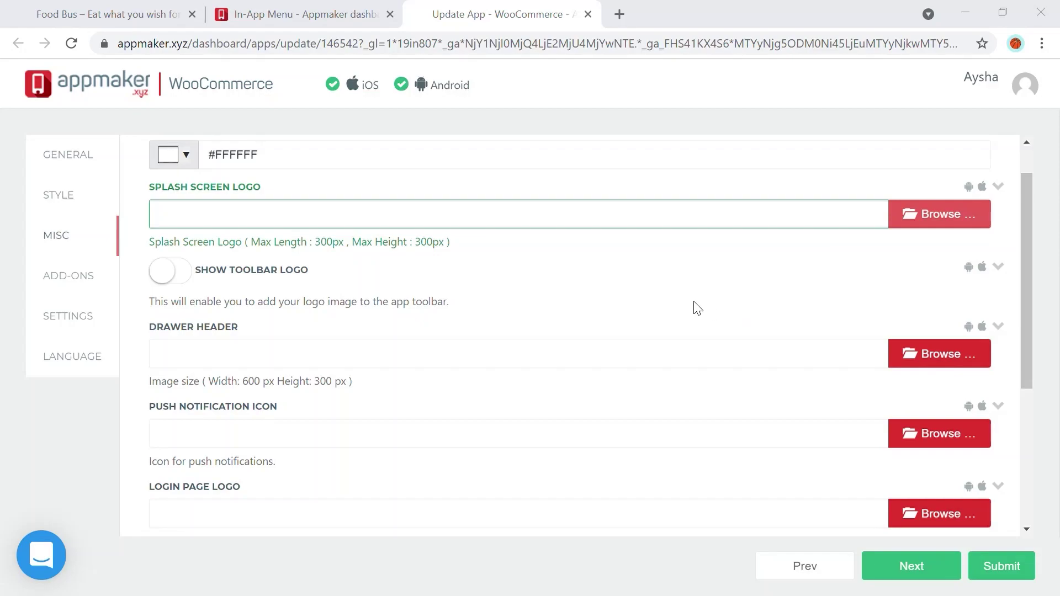
key(Return)
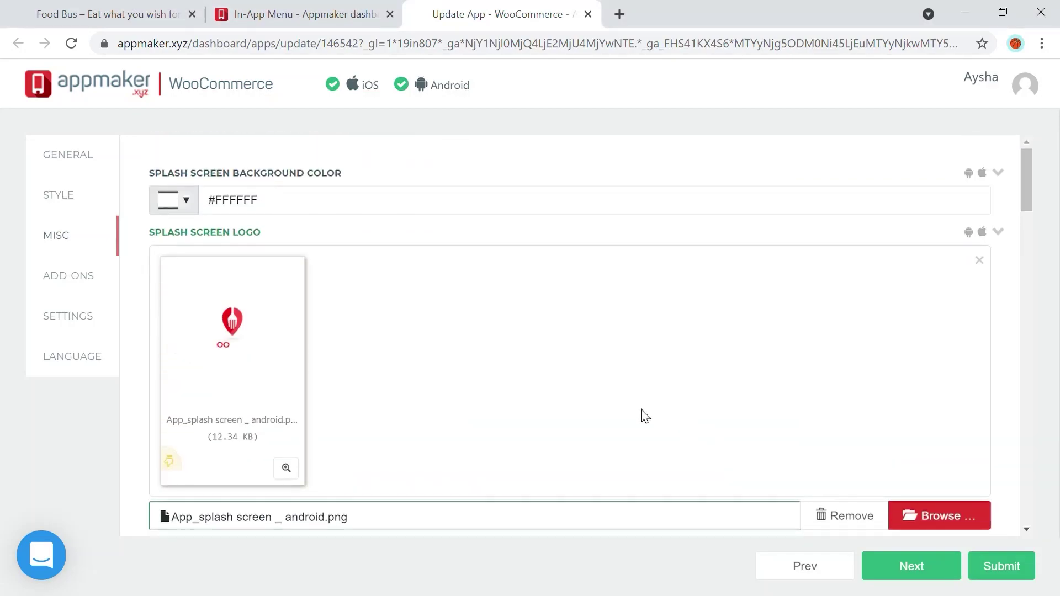
Review the toolbar logo, drawer header, push notification icon and login page images, and continue to the add-ons.
scroll(626, 400, down, 13)
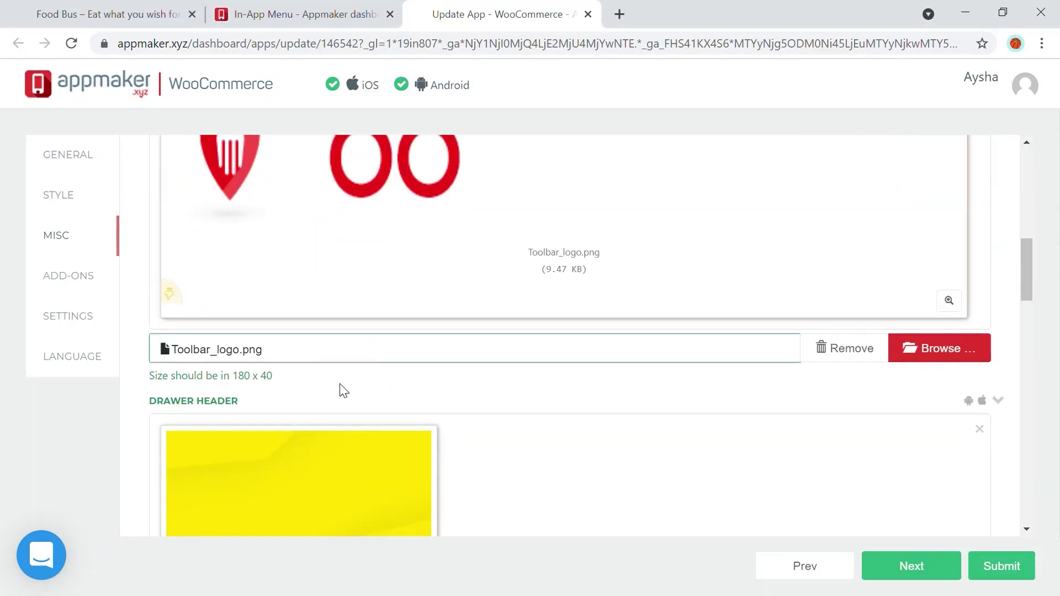
scroll(162, 301, up, 3)
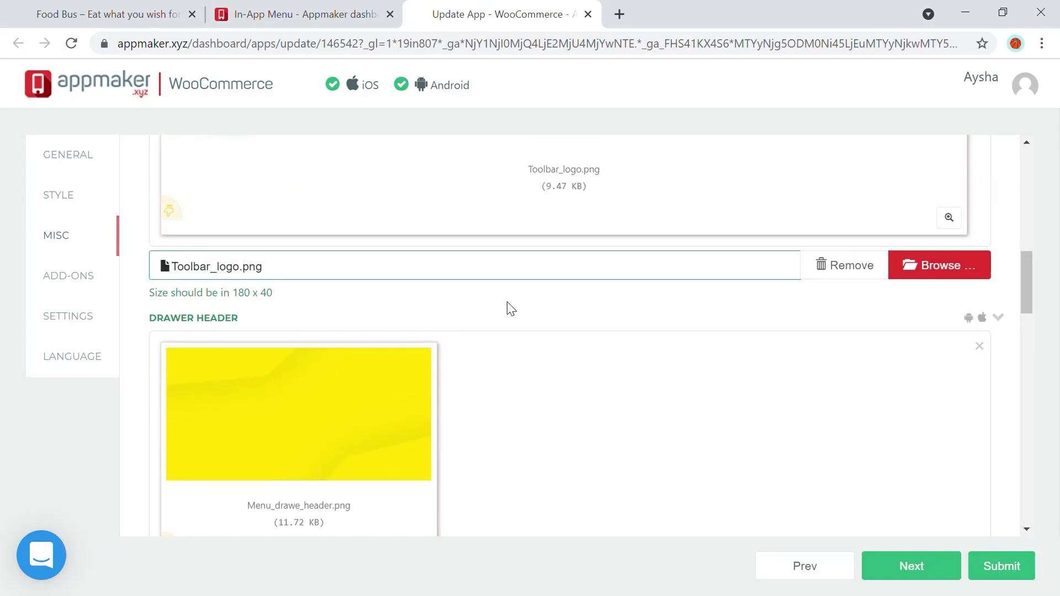
scroll(511, 308, down, 12)
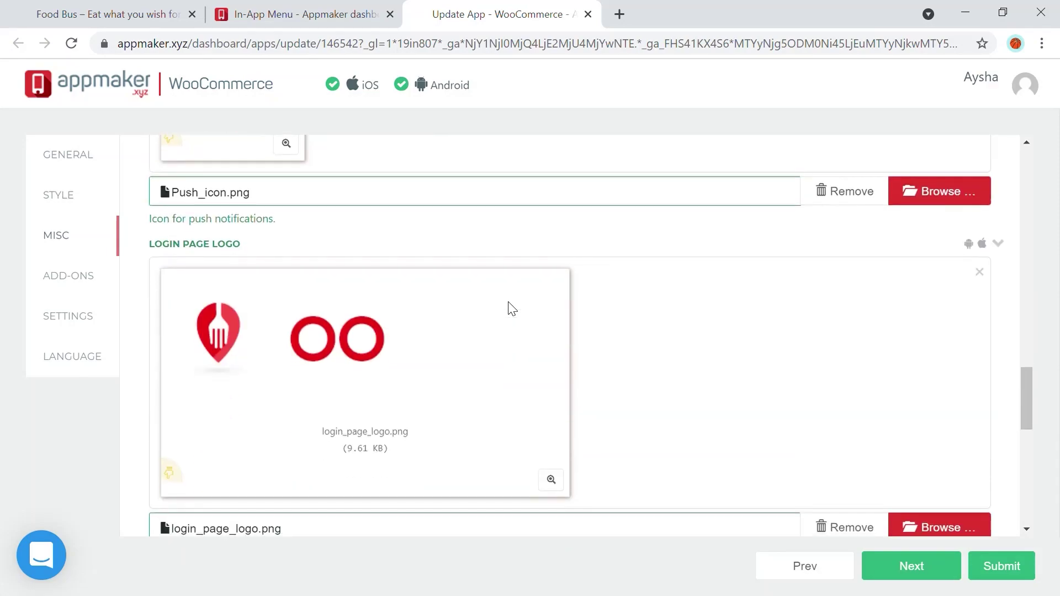
scroll(569, 309, down, 5)
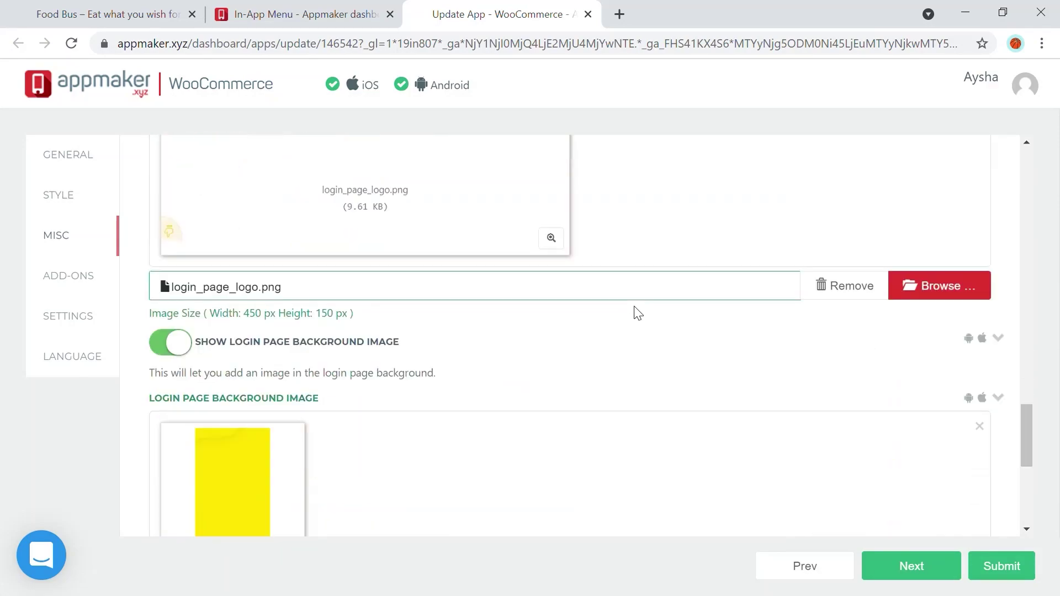
click(918, 572)
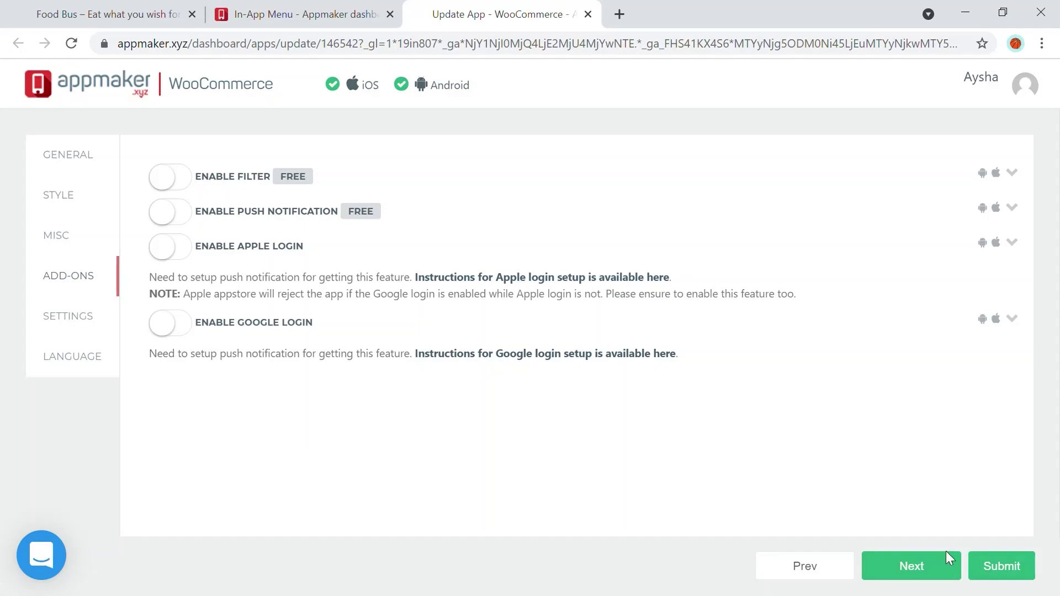
Continue past the add-ons, enable Grocery Mode and look through the remaining app settings.
click(944, 568)
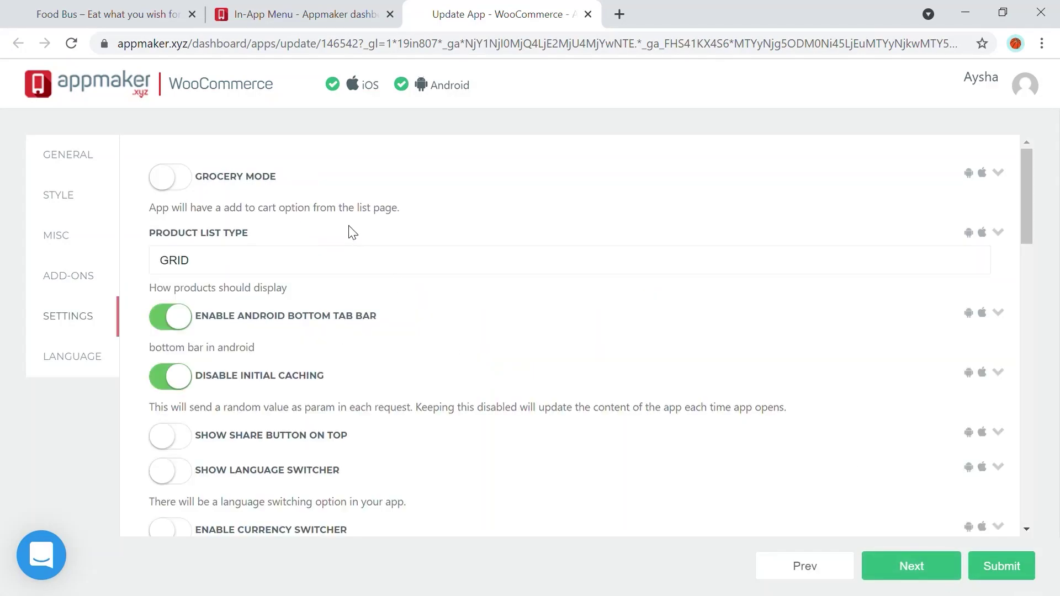
click(182, 182)
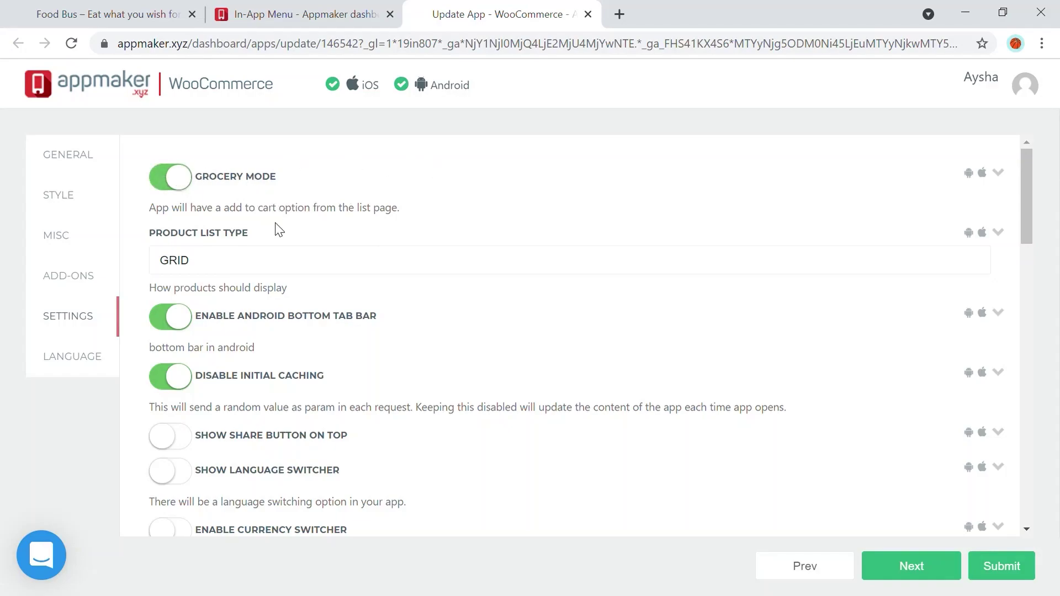
scroll(275, 224, down, 3)
scroll(279, 232, up, 3)
scroll(279, 232, down, 3)
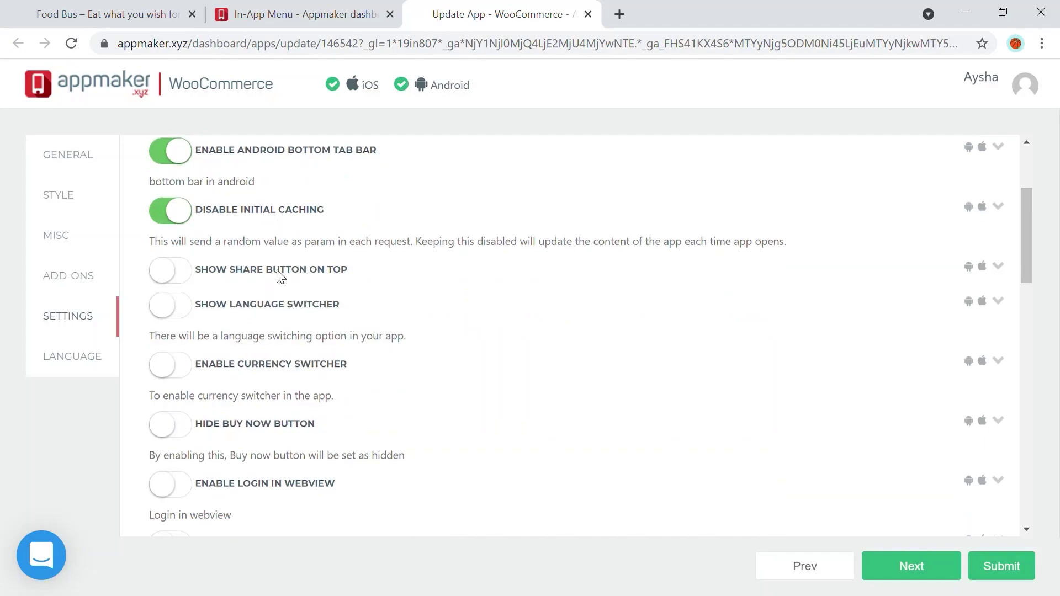
scroll(238, 337, down, 2)
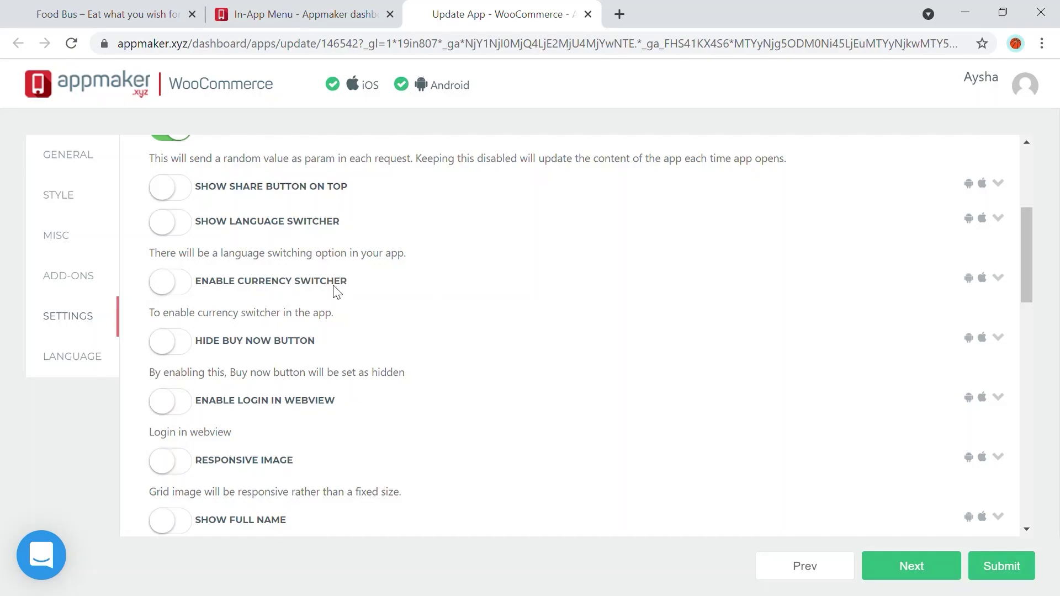
scroll(482, 335, down, 2)
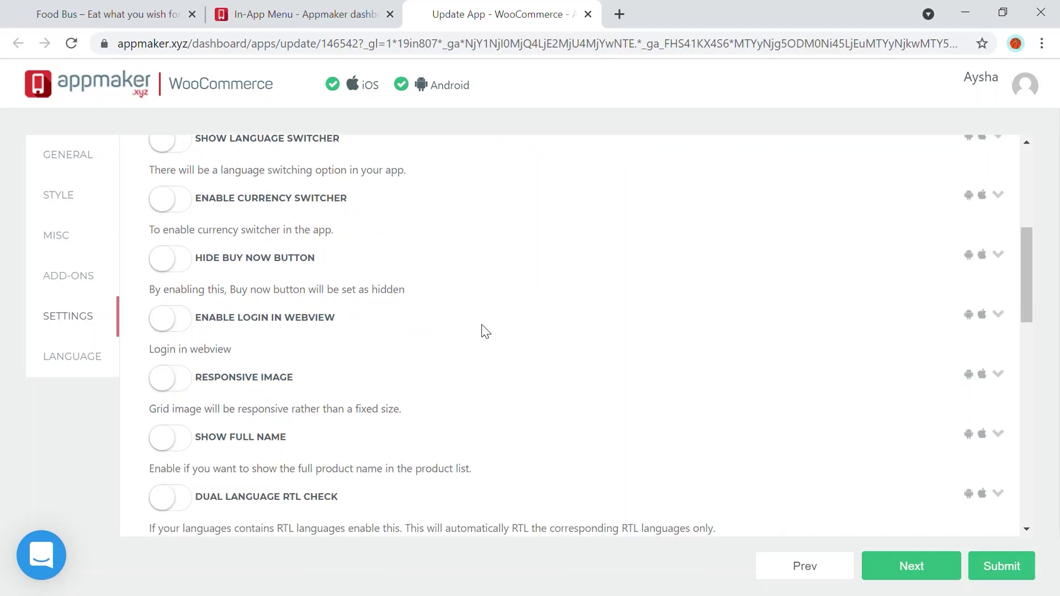
scroll(489, 321, down, 5)
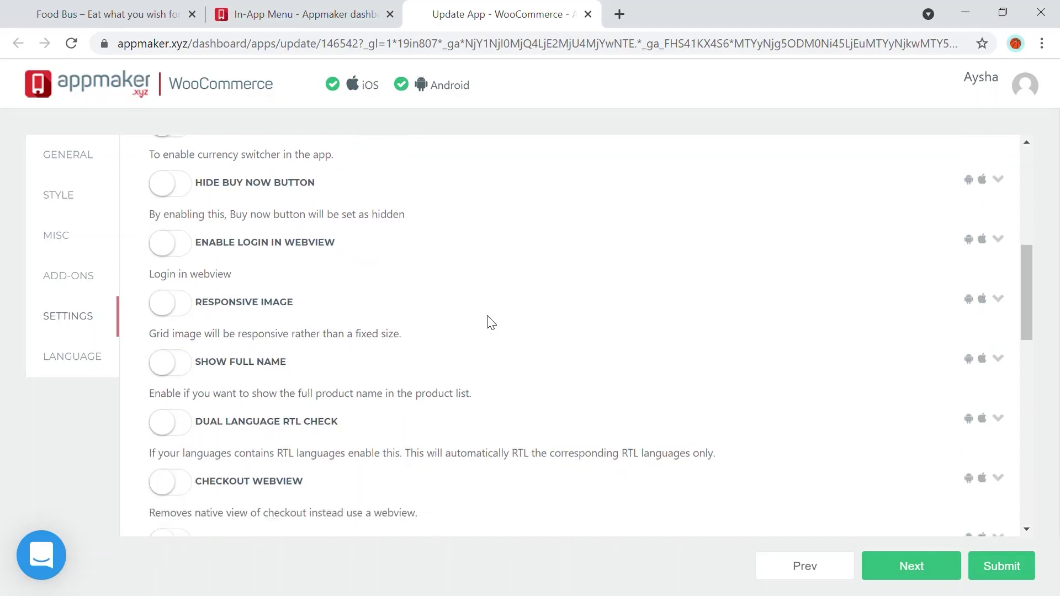
scroll(492, 324, up, 12)
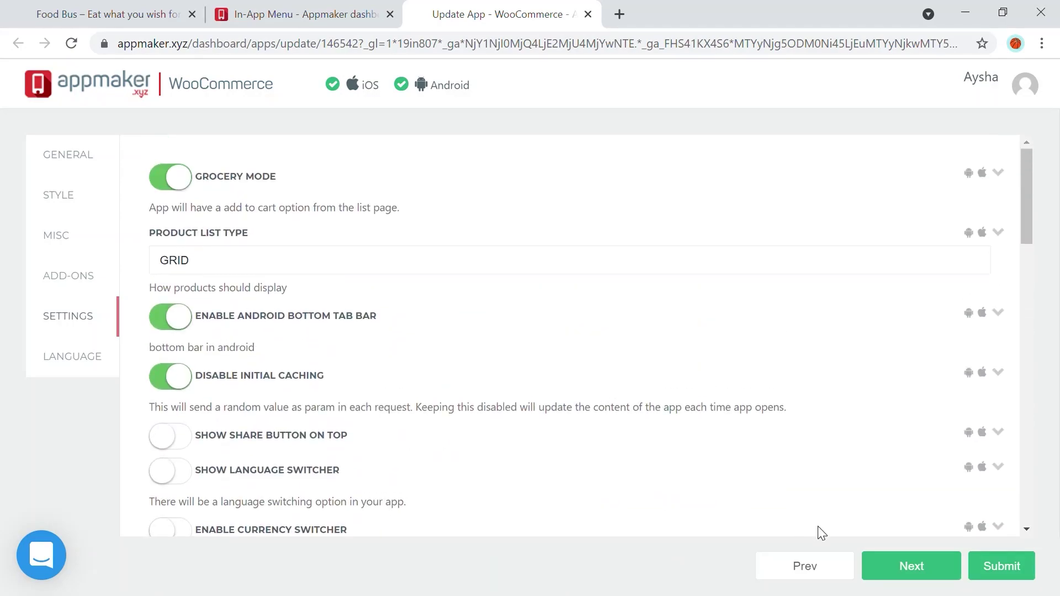
Browse the available app languages, keep English selected and submit the app update.
click(921, 568)
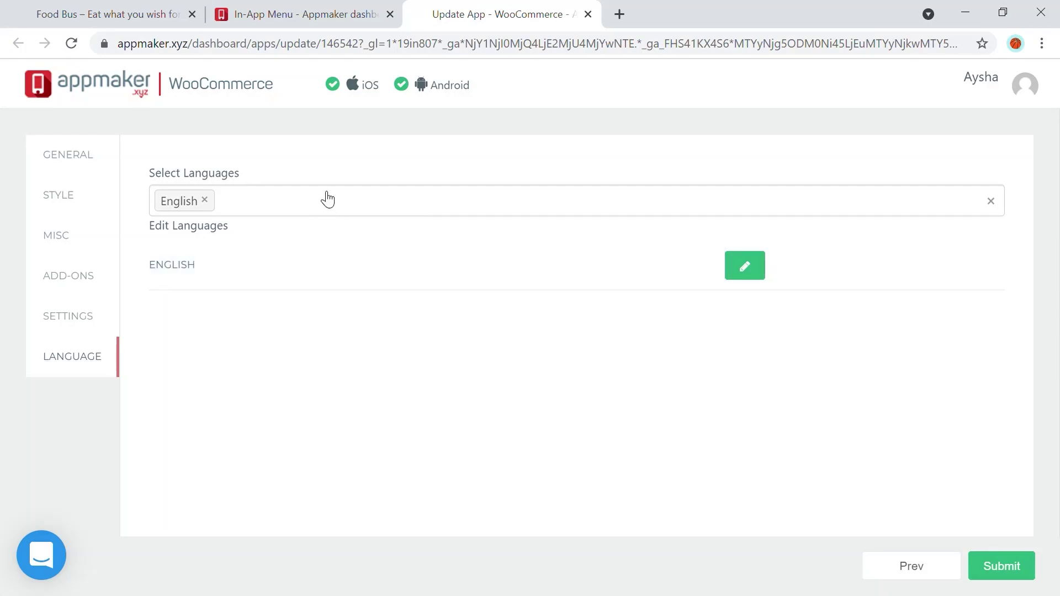
click(325, 204)
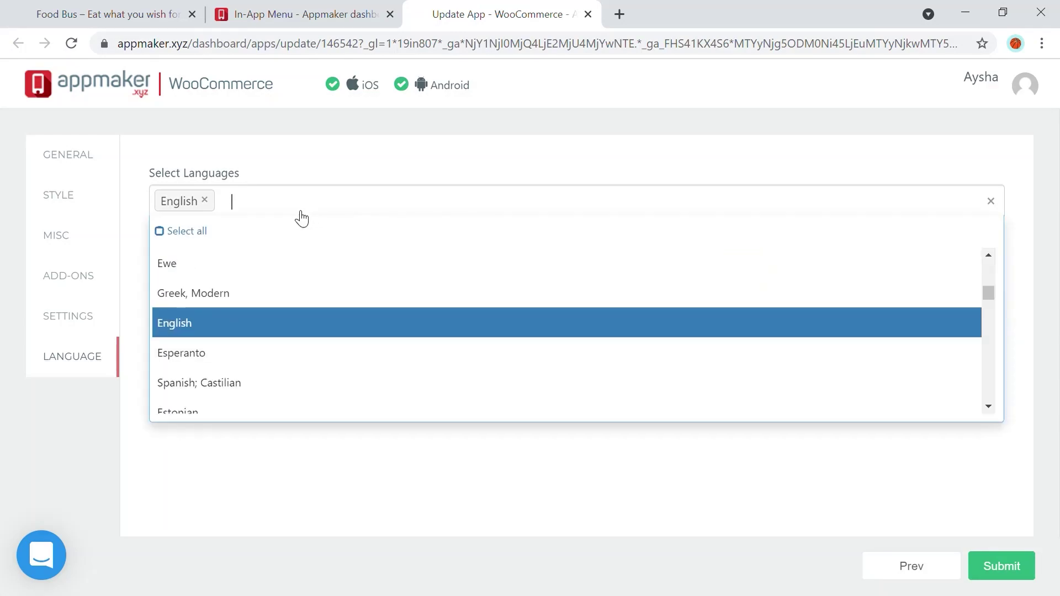
scroll(299, 341, down, 6)
scroll(276, 331, down, 2)
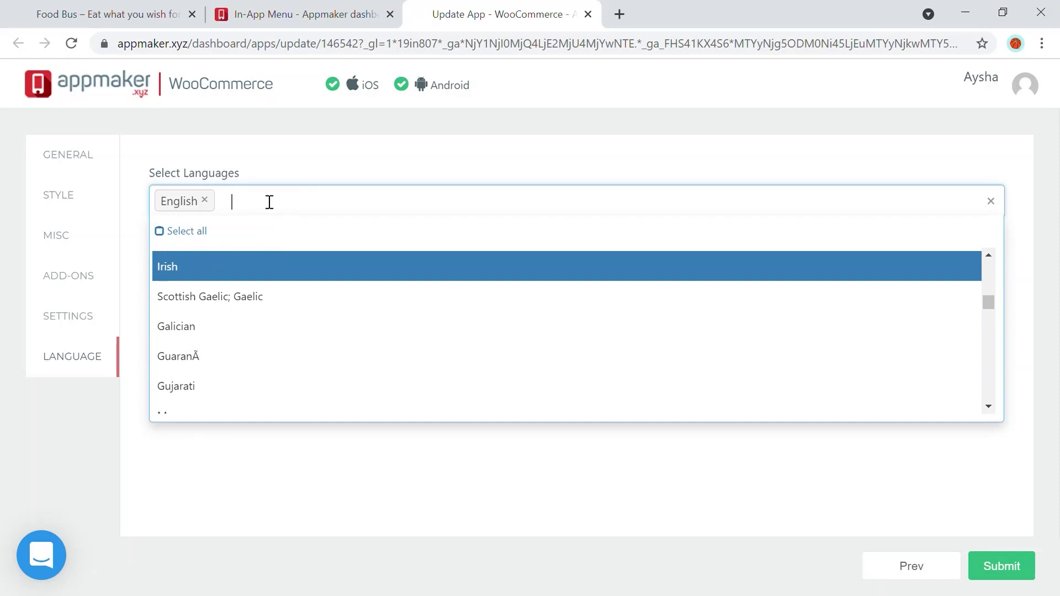
click(253, 188)
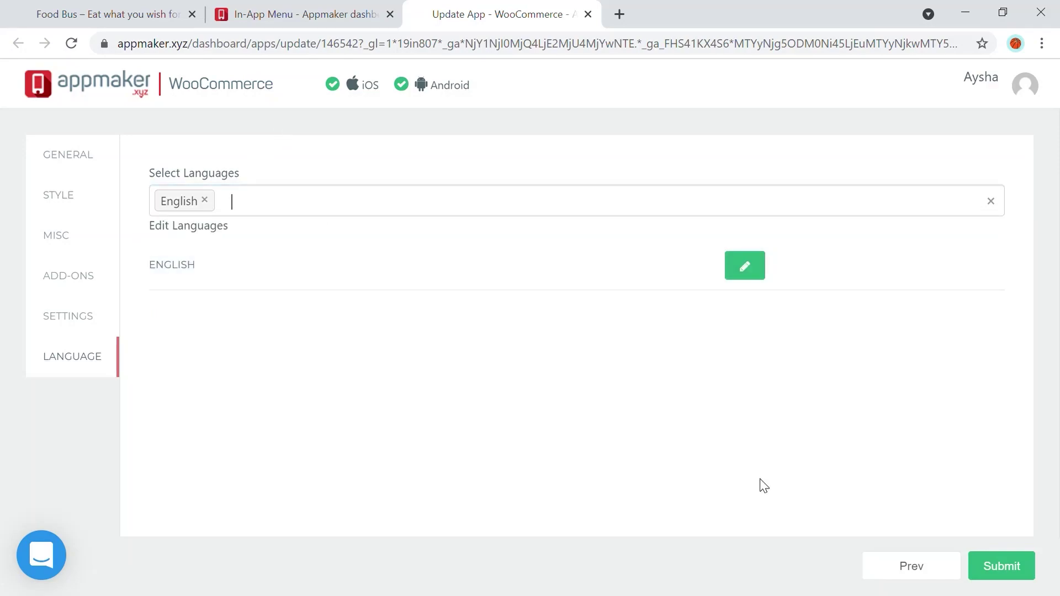
click(987, 564)
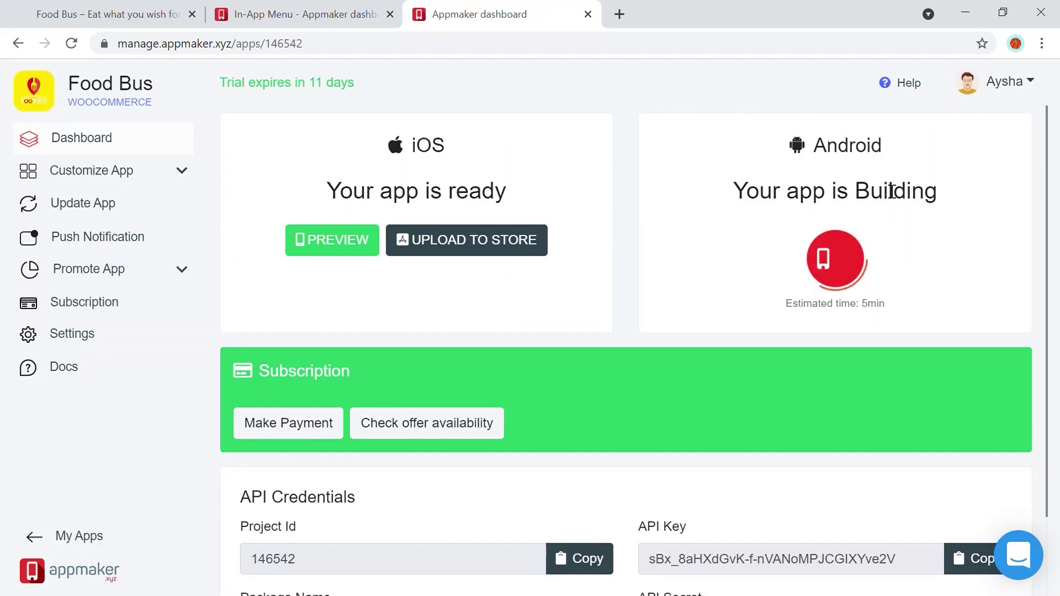
View the iOS preview instructions for the app and close them.
click(373, 240)
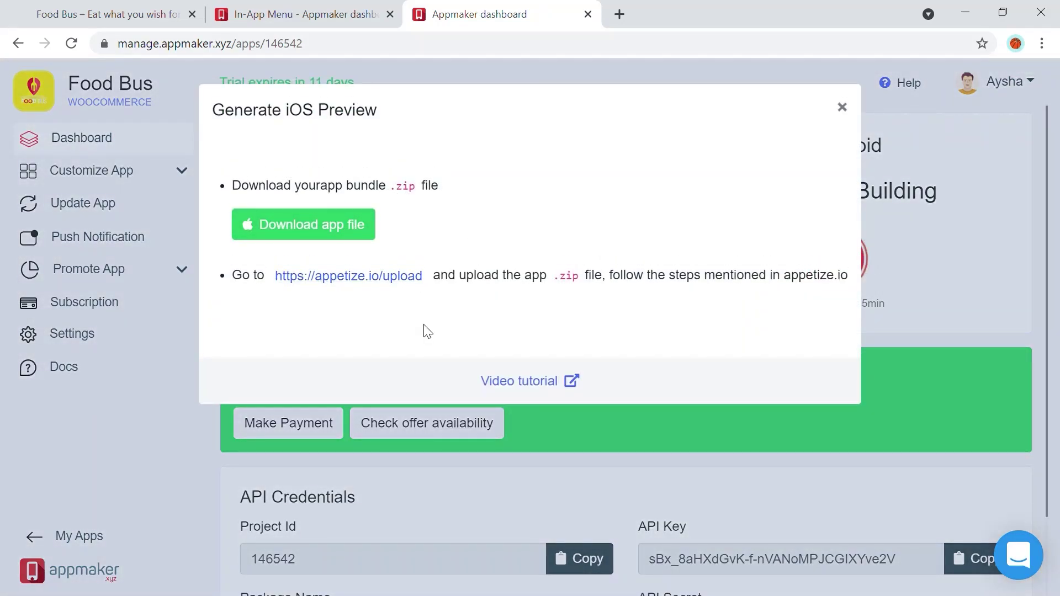
click(843, 107)
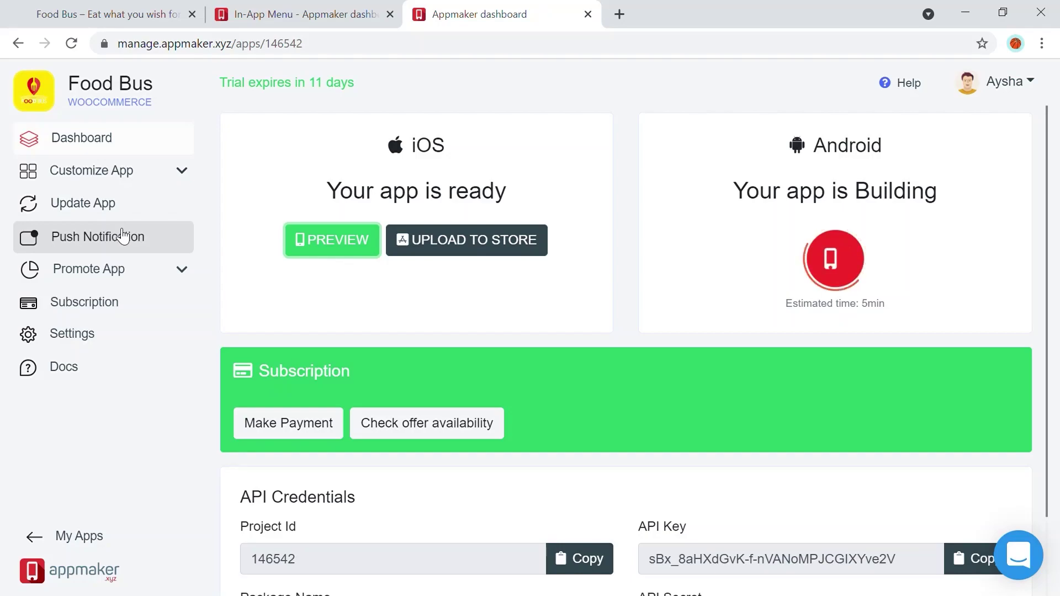
Look at the Smart Banner promotion page and the app settings, and return to the dashboard.
click(188, 271)
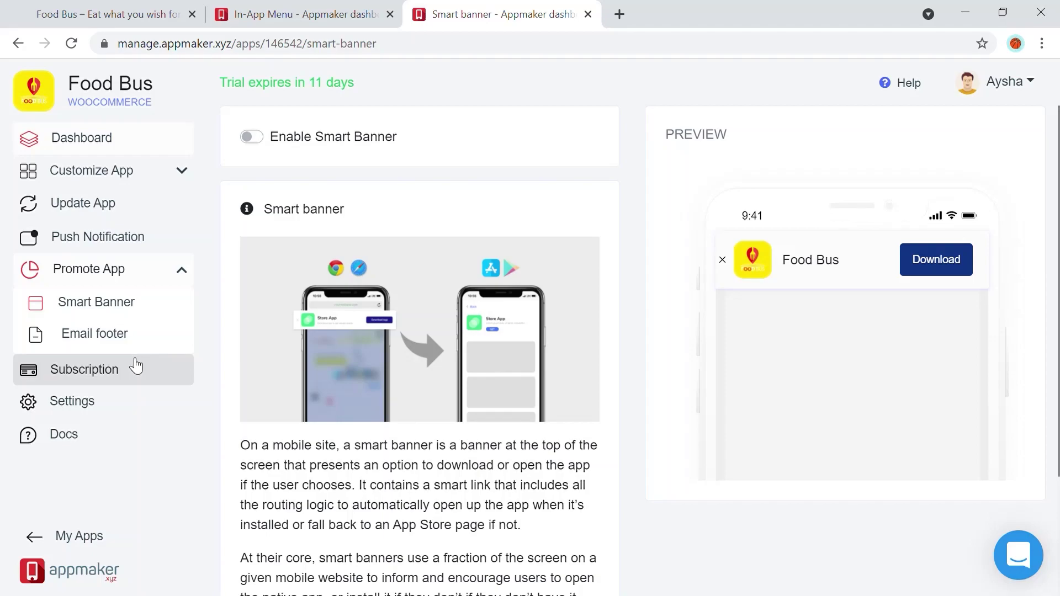
click(125, 401)
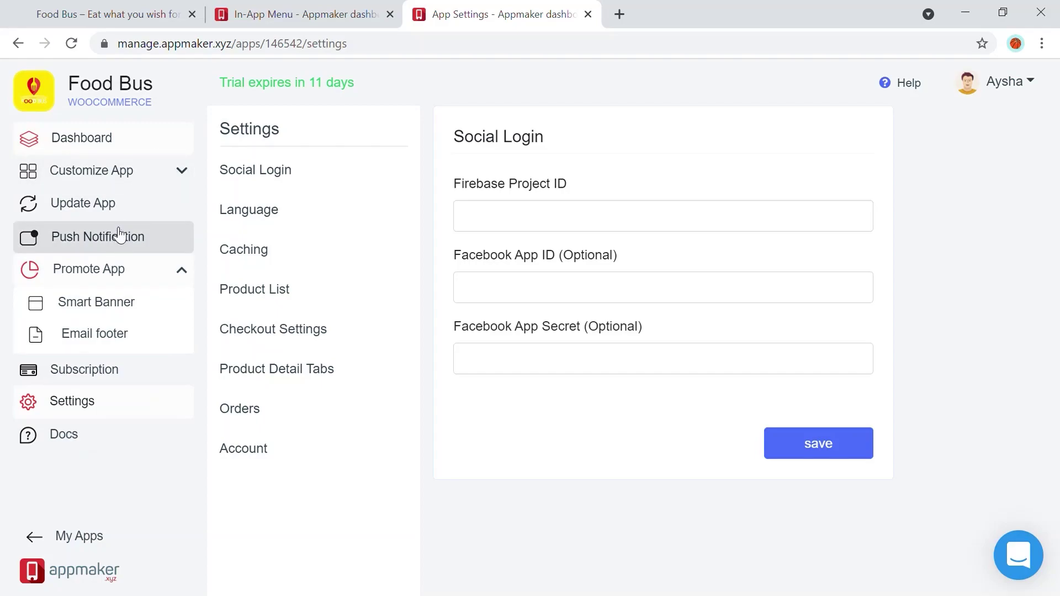
click(141, 147)
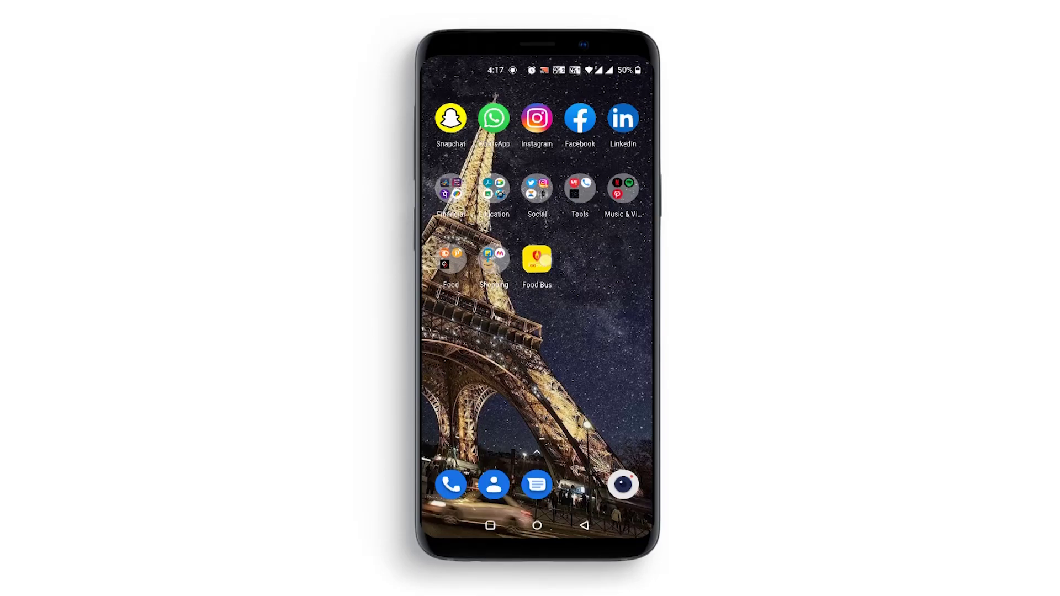
Launch the Food Bus app on the phone and view the promotional banner carousel on its home page.
click(545, 260)
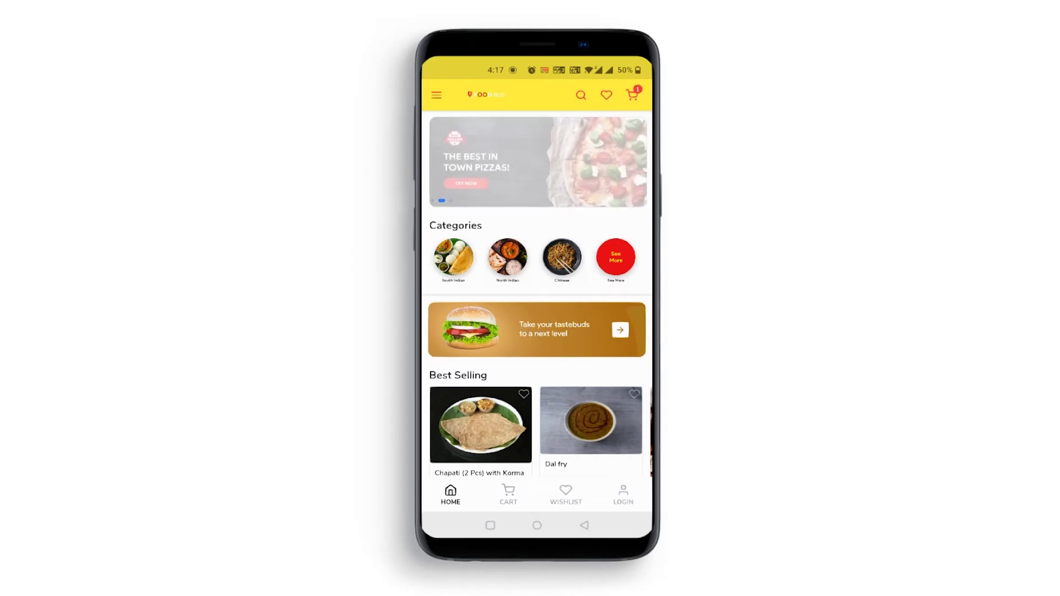
scroll(537, 293, down, 3)
scroll(537, 293, up, 3)
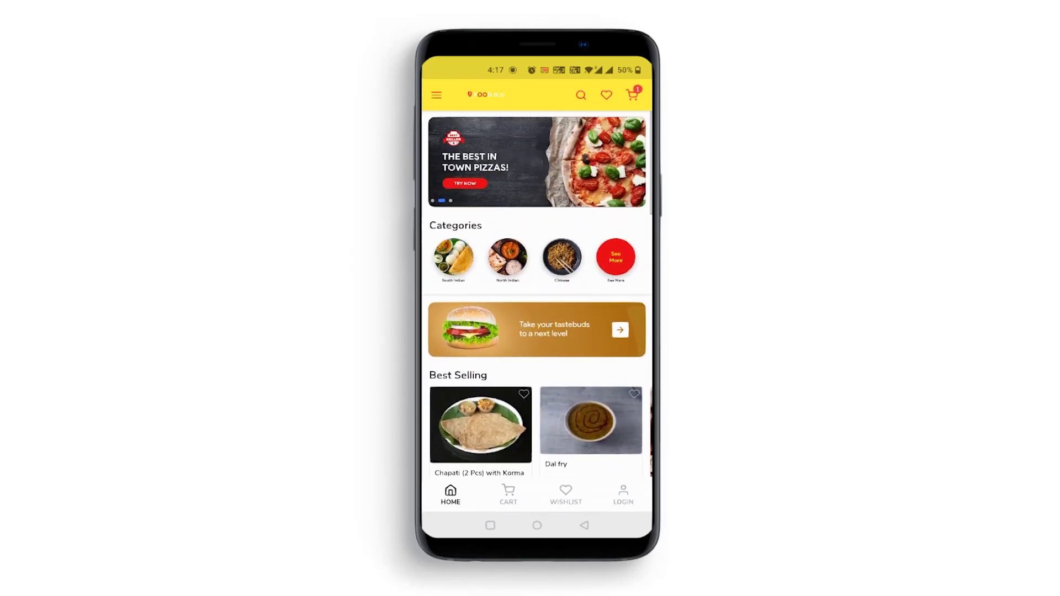
scroll(536, 293, down, 1)
scroll(537, 293, up, 1)
scroll(537, 293, down, 1)
scroll(537, 293, up, 1)
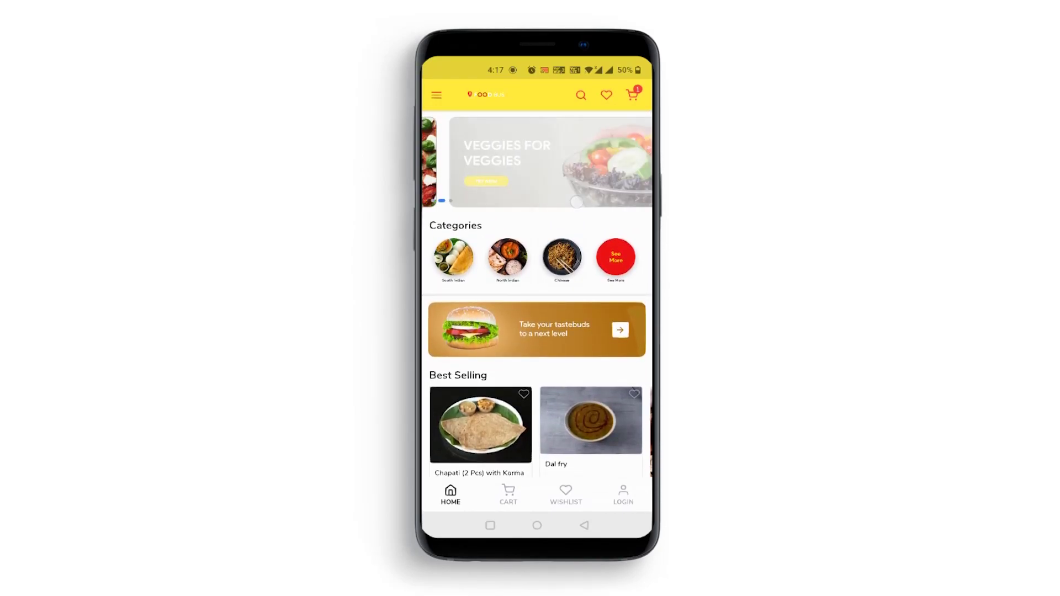
Look through the home page's Best Selling, On Demand, Veg for you and For You sections down to See All Dishes.
scroll(486, 268, down, 4)
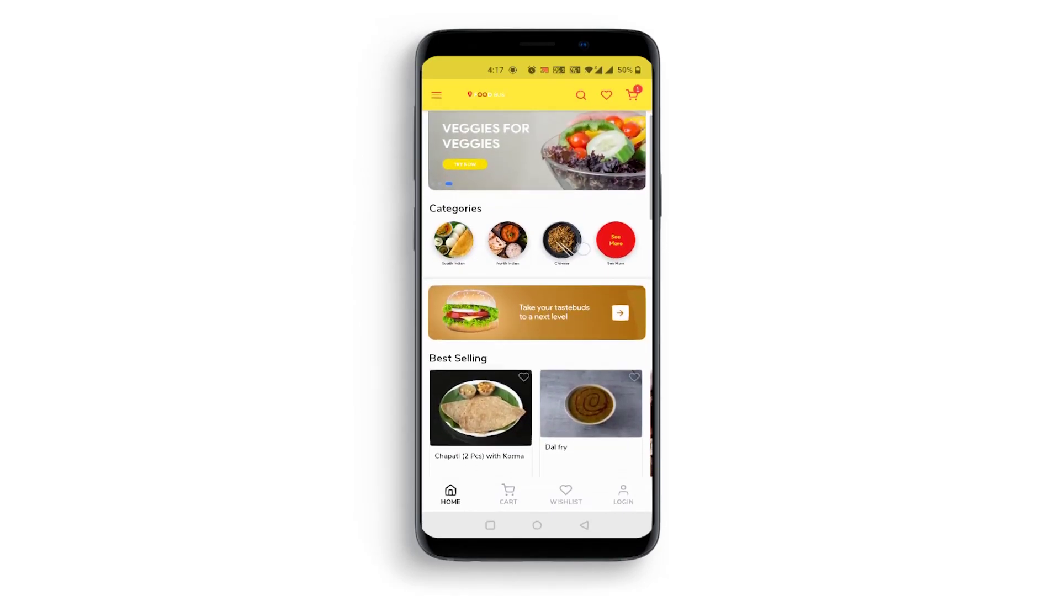
scroll(517, 341, down, 4)
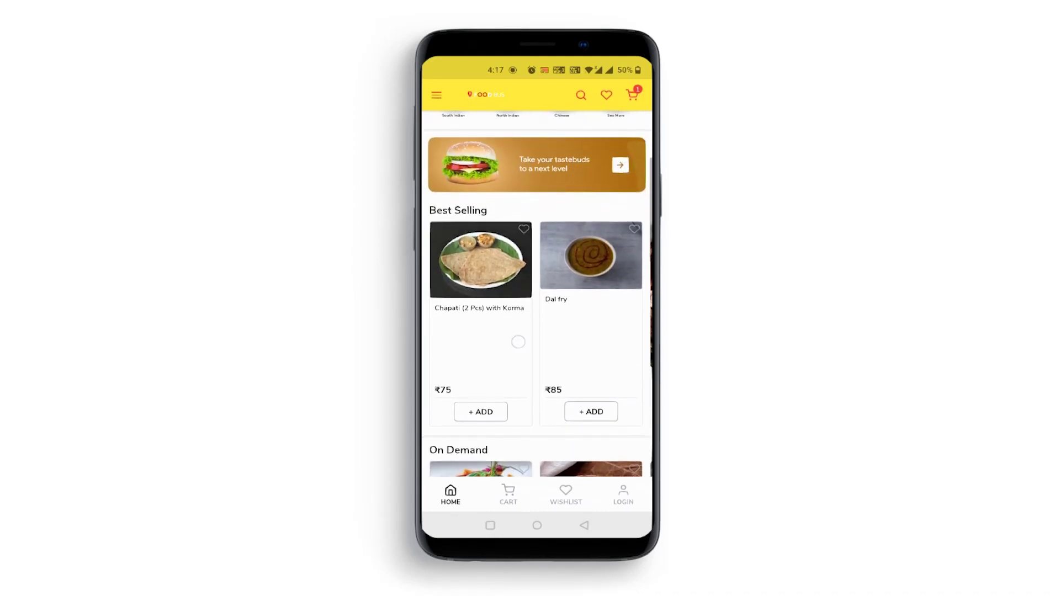
scroll(552, 276, up, 2)
scroll(585, 202, down, 4)
scroll(552, 348, right, 5)
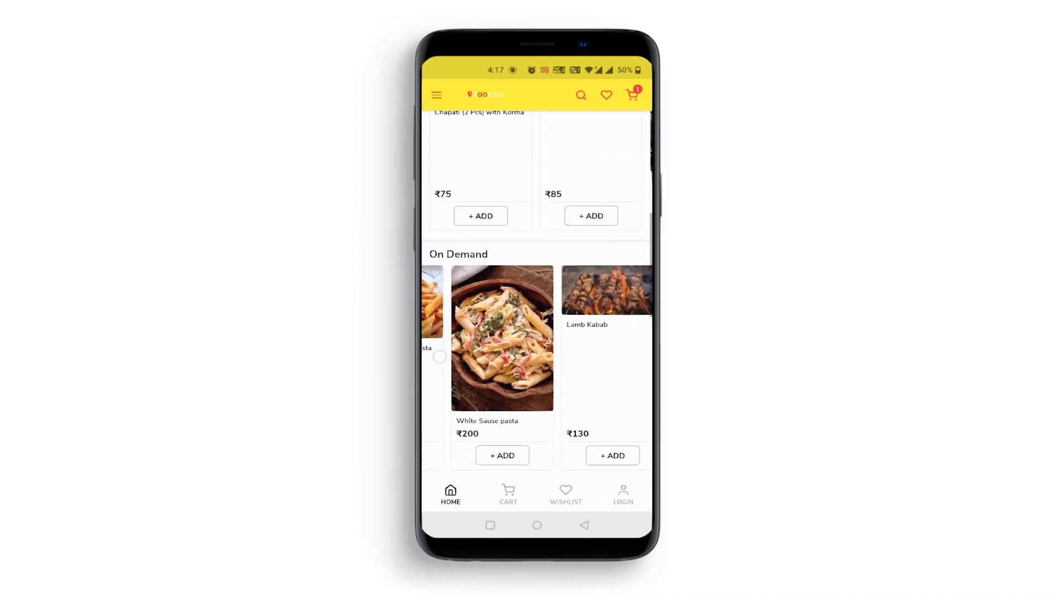
scroll(535, 254, down, 6)
scroll(538, 293, down, 5)
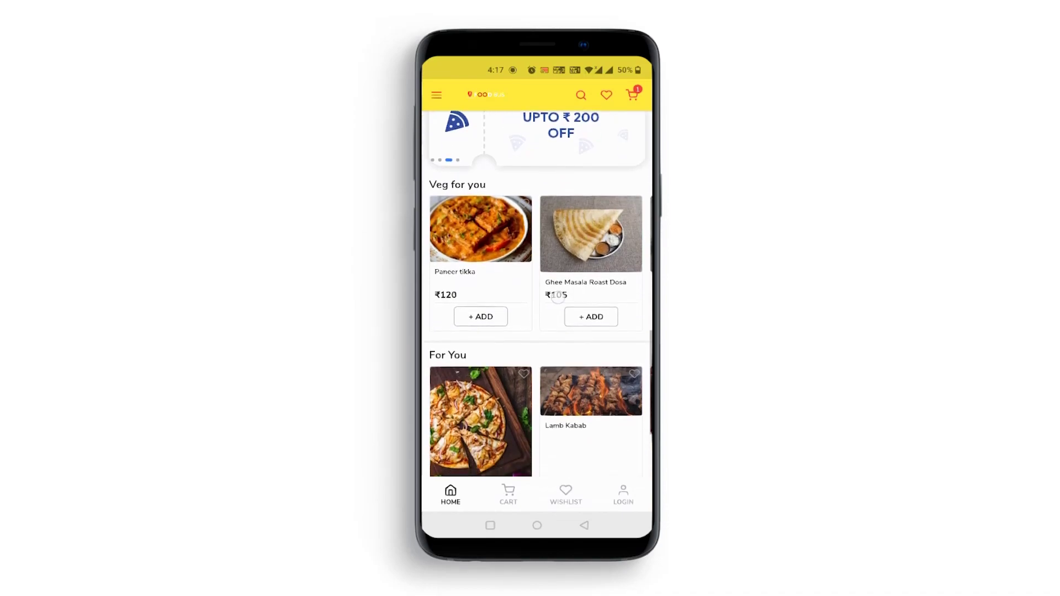
scroll(539, 292, down, 3)
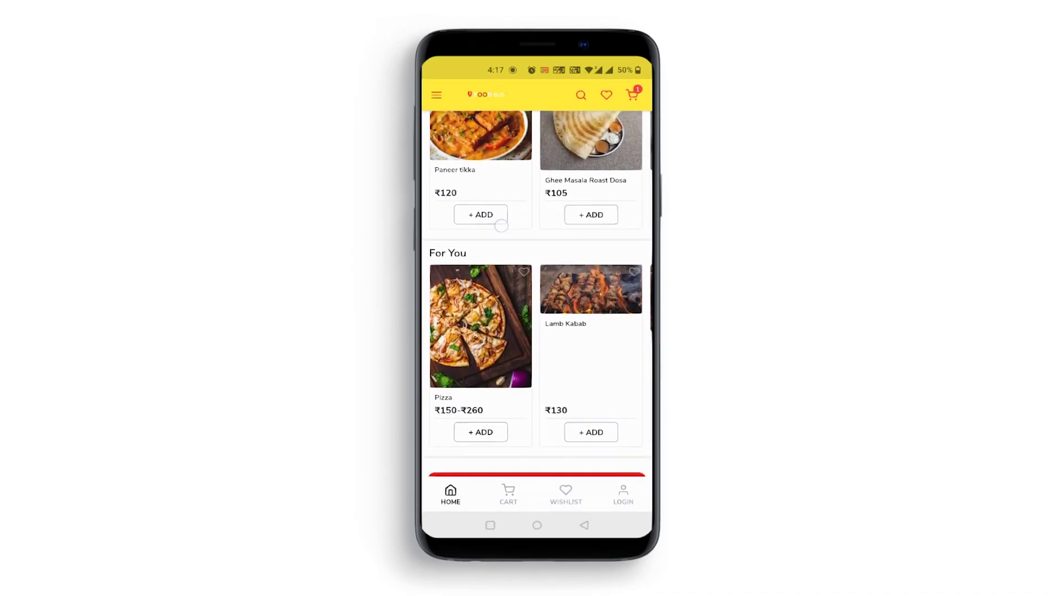
scroll(537, 309, up, 2)
drag(487, 277, 550, 280)
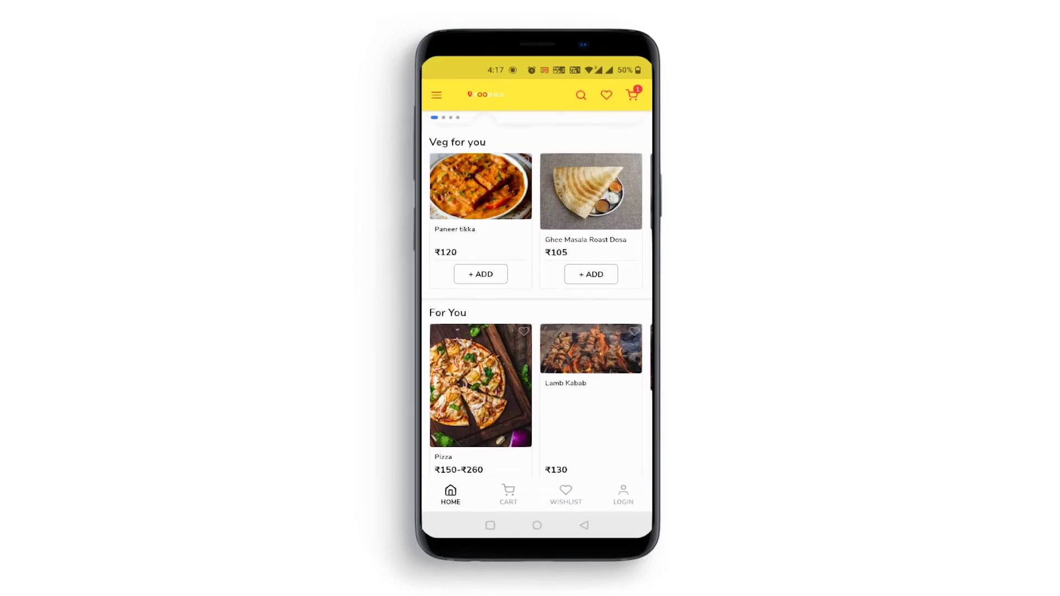
scroll(536, 293, down, 3)
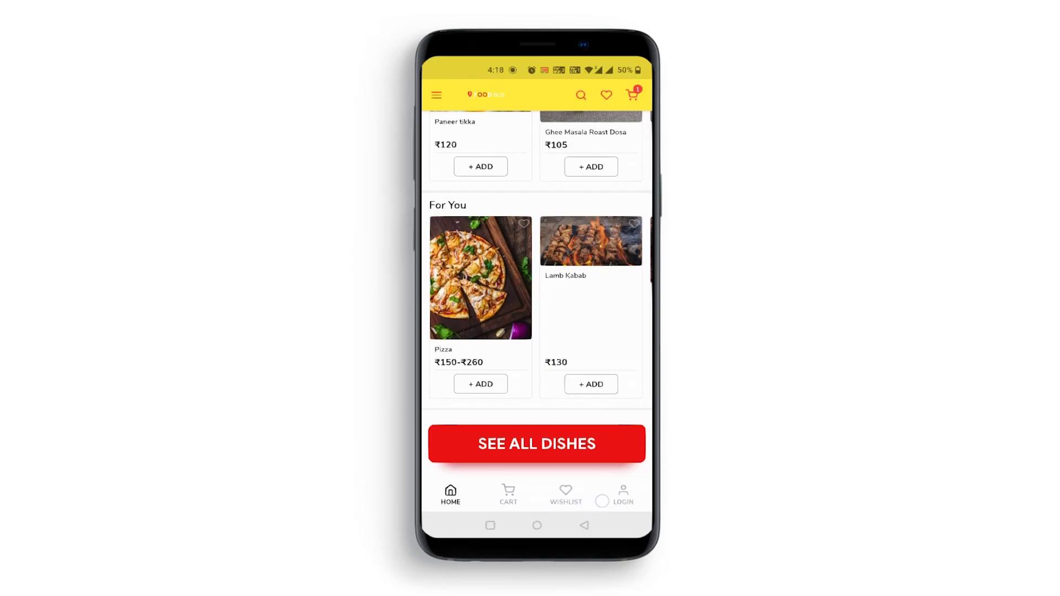
Add the pizza under For You to the wishlist, then open the categories page and browse it.
click(523, 224)
scroll(537, 293, up, 10)
click(436, 95)
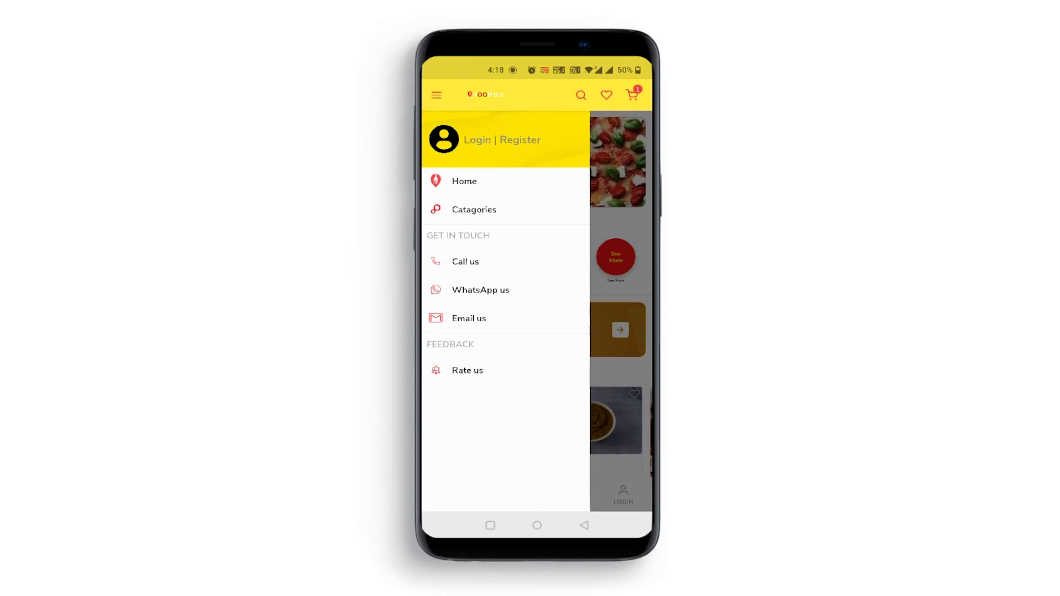
click(518, 214)
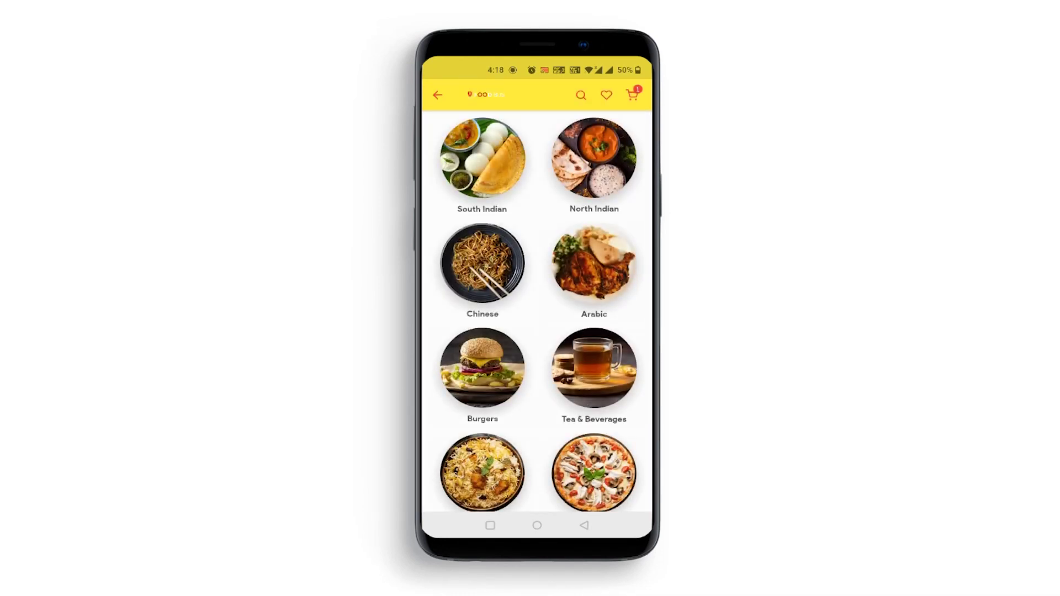
scroll(601, 300, down, 5)
scroll(600, 300, down, 3)
scroll(579, 253, up, 3)
scroll(579, 253, down, 3)
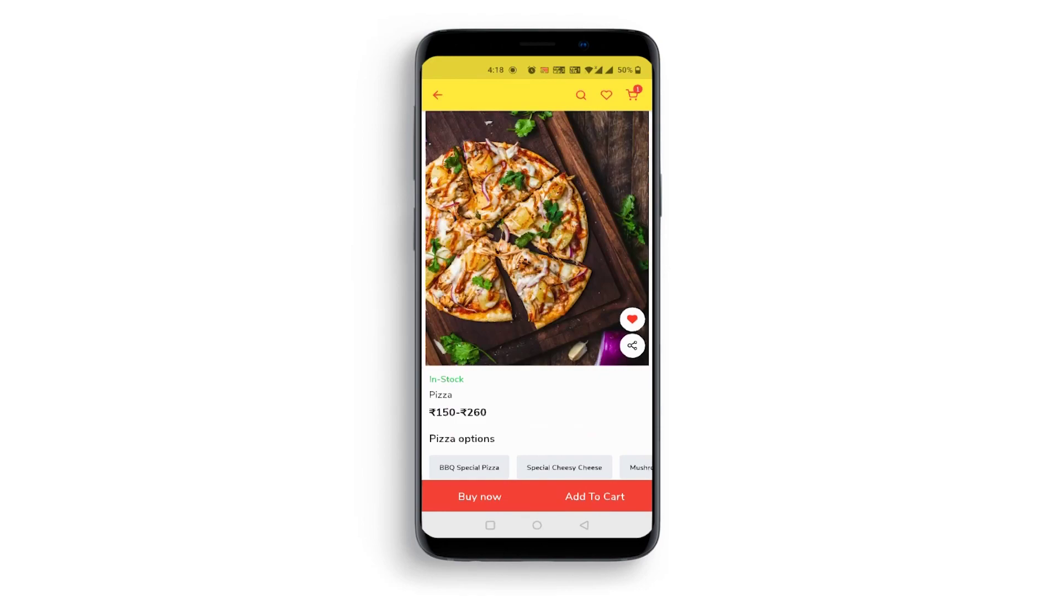
Look over the Pizza product page, including its options, sizes, product count and description entries.
drag(546, 437, 583, 235)
drag(633, 271, 580, 283)
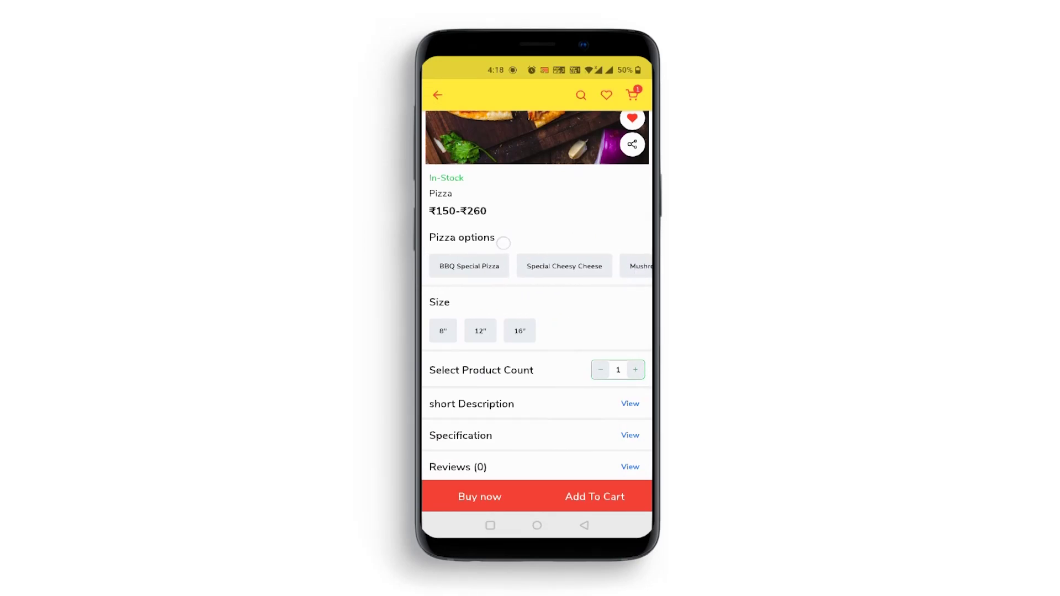
drag(552, 397, 552, 356)
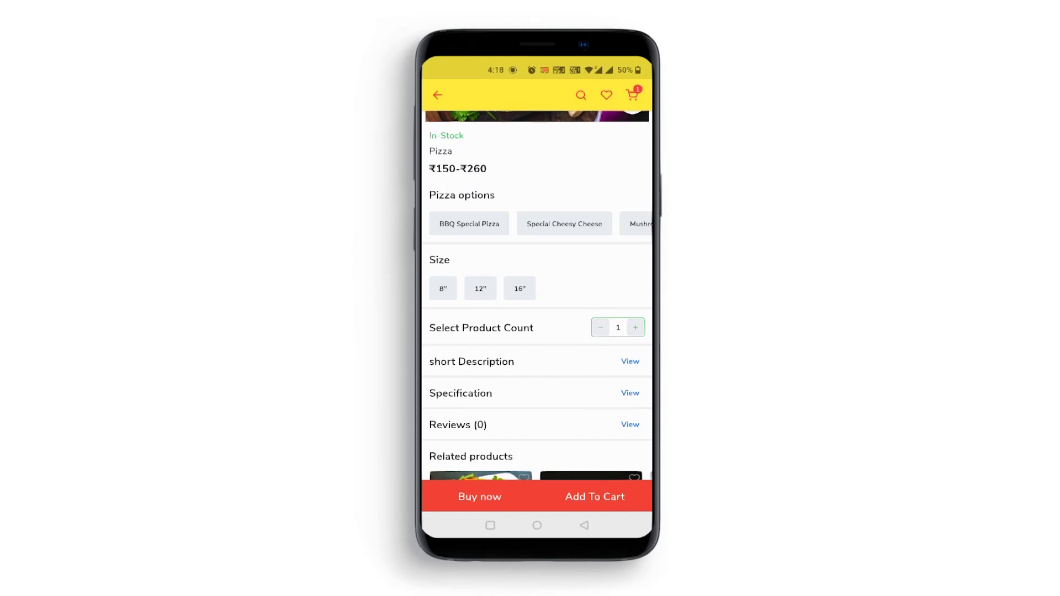
drag(549, 207, 550, 316)
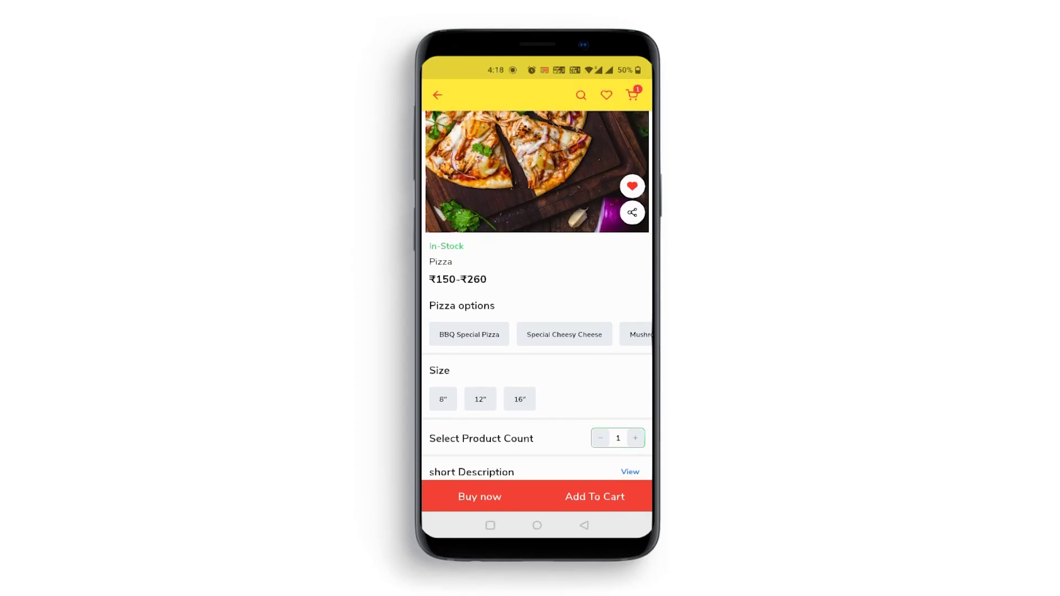
mouse_move(608, 338)
mouse_down()
mouse_move(596, 348)
mouse_move(605, 358)
mouse_up()
Try the pizza options BBQ Special Pizza, Special Cheesy Cheese, Mushroom Chilly Pizza and Chicken BBQ Special one after another.
click(470, 334)
click(585, 335)
drag(622, 334, 552, 336)
click(582, 334)
drag(618, 334, 525, 336)
click(600, 335)
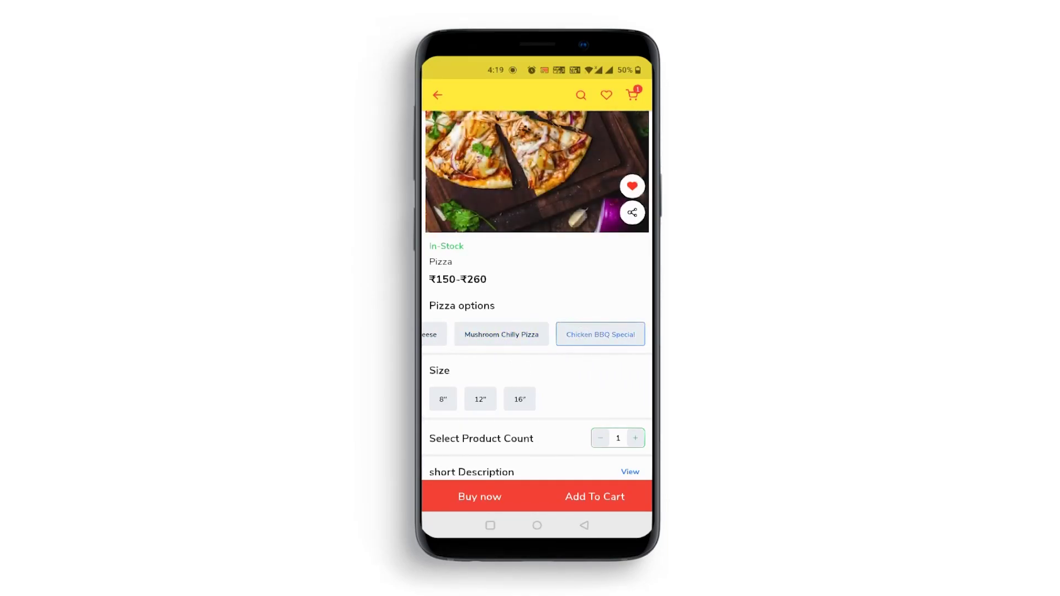
Try Special Cheesy Cheese with the 12" size, then switch the pizza option to BBQ Special Pizza.
drag(568, 377, 568, 355)
drag(513, 313, 597, 313)
click(564, 312)
click(489, 377)
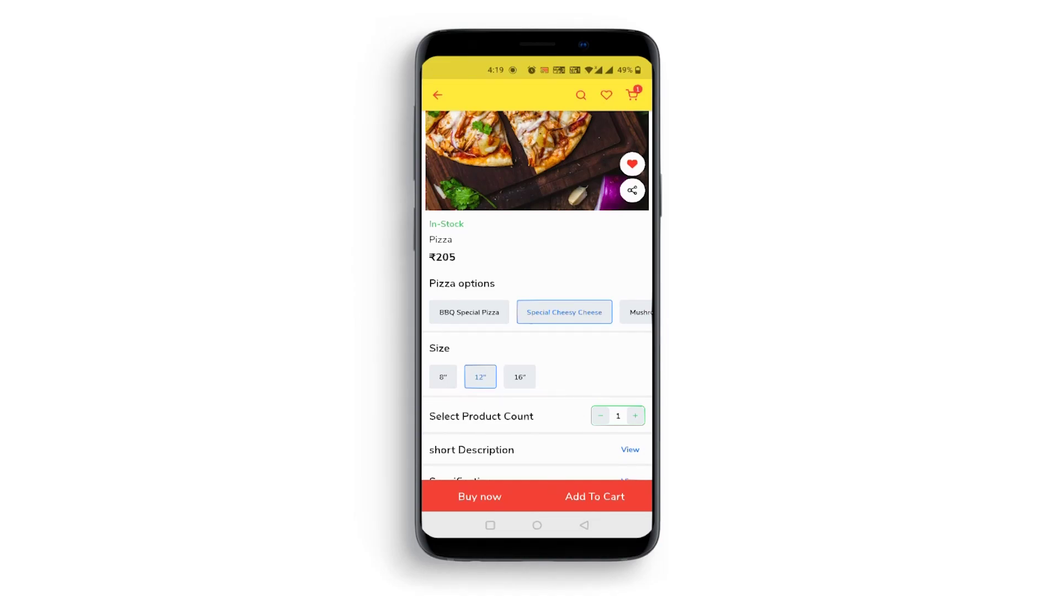
click(491, 314)
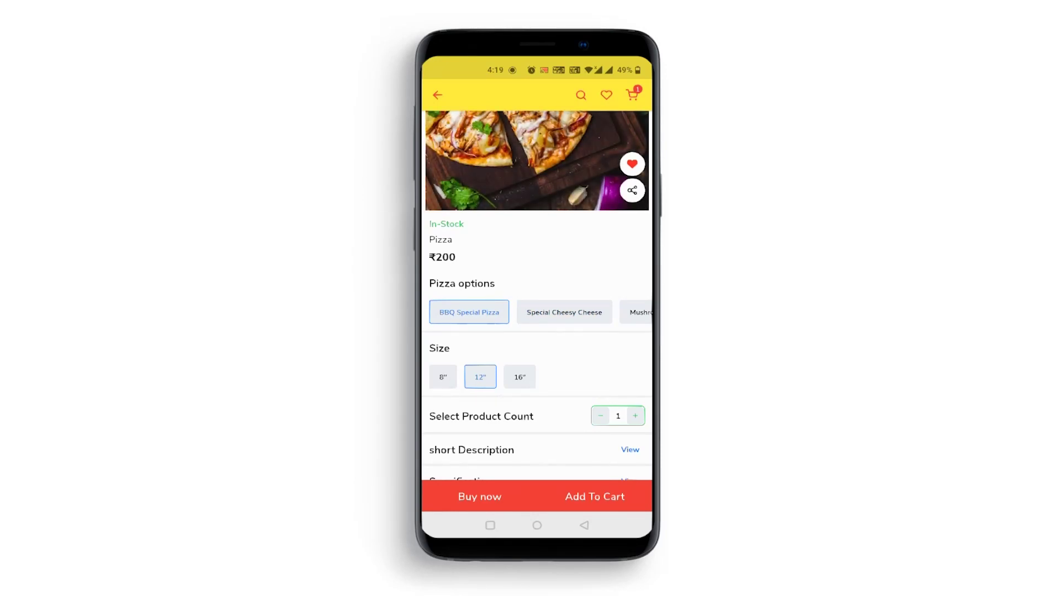
Look through the related products listed at the end of the Pizza product page.
drag(551, 414, 551, 182)
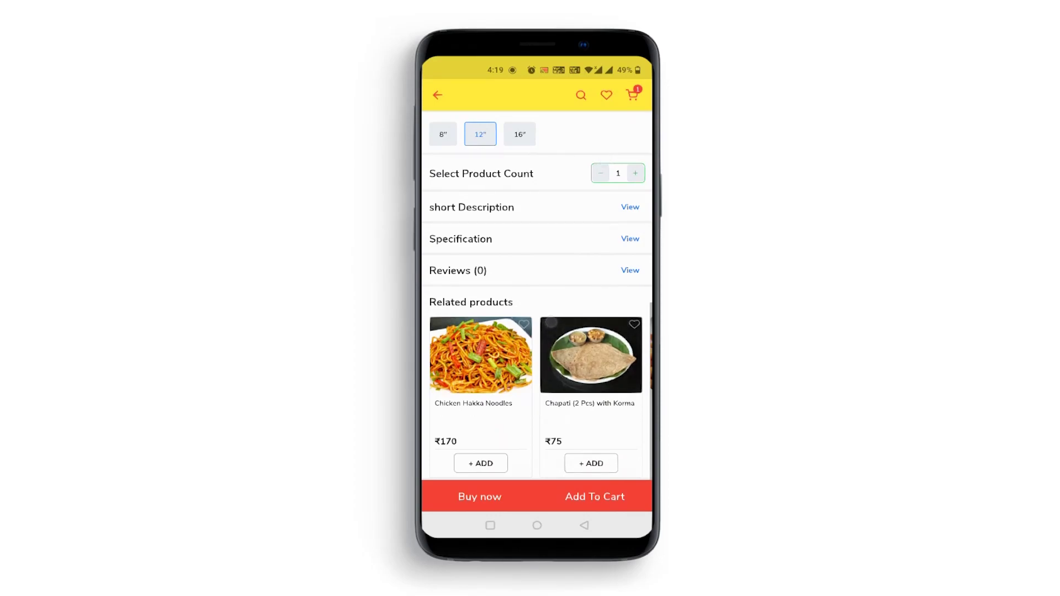
drag(569, 387, 458, 390)
drag(569, 404, 464, 406)
drag(552, 425, 449, 426)
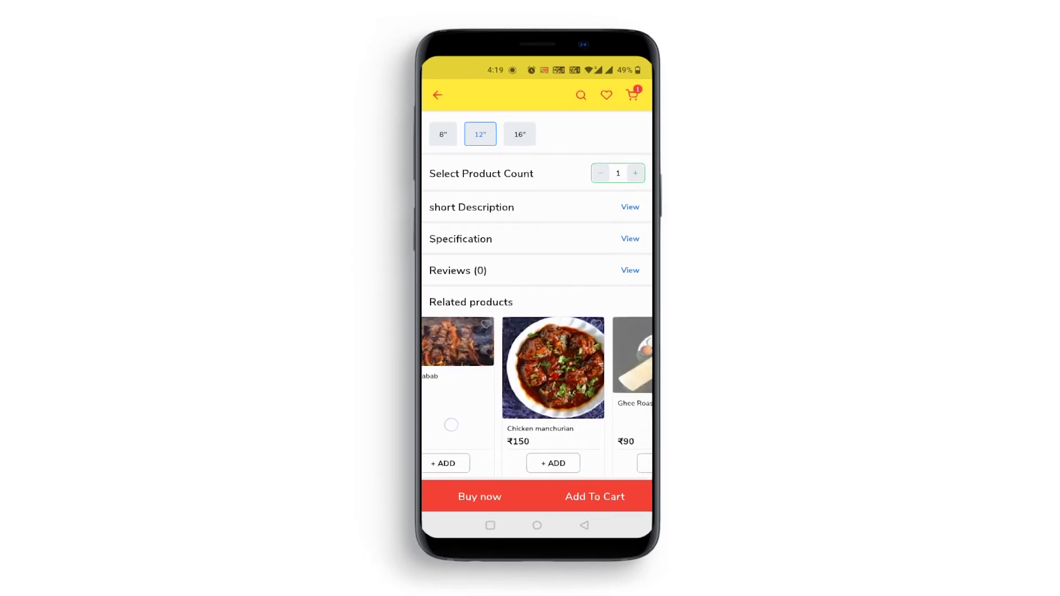
drag(546, 450, 442, 452)
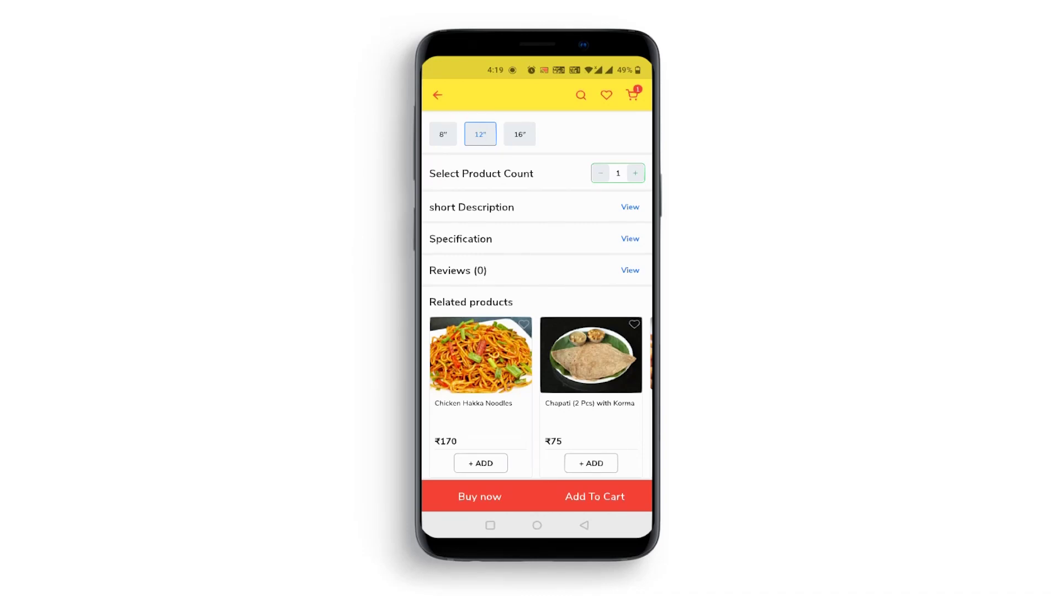
drag(580, 386, 522, 388)
Add the 12" BBQ Special Pizza to the cart and proceed to checkout without logging in.
click(602, 497)
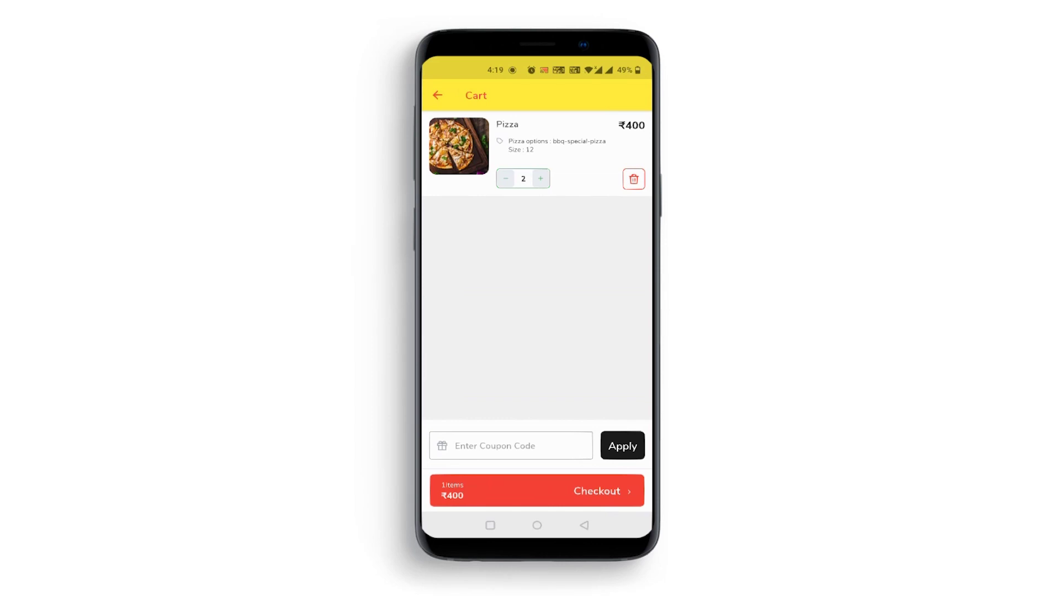
click(559, 493)
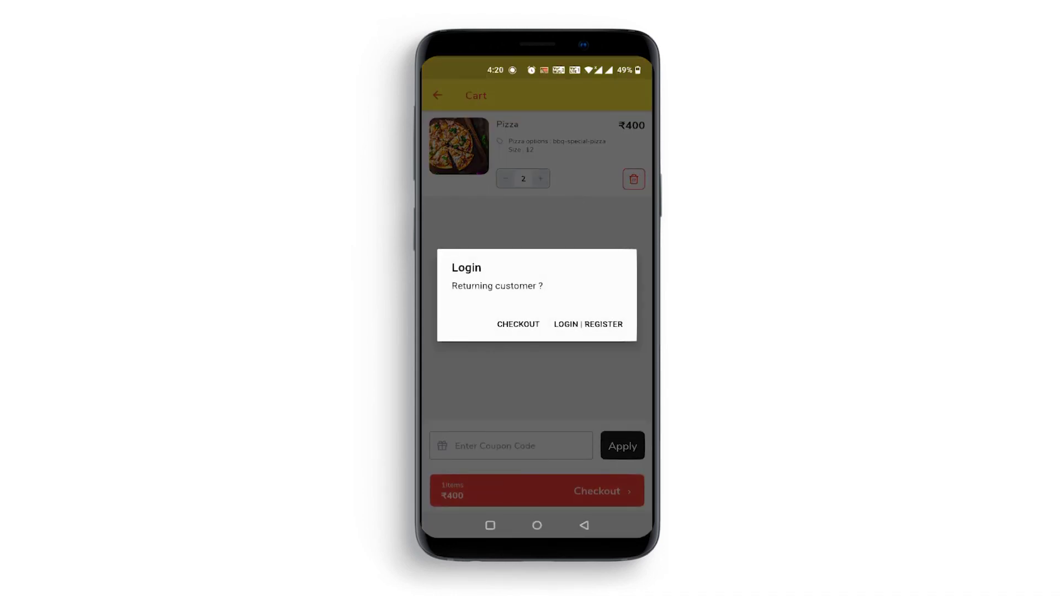
click(584, 525)
click(529, 324)
Leave the checkout and cart, return to the app's home page and look through its sections again.
click(438, 95)
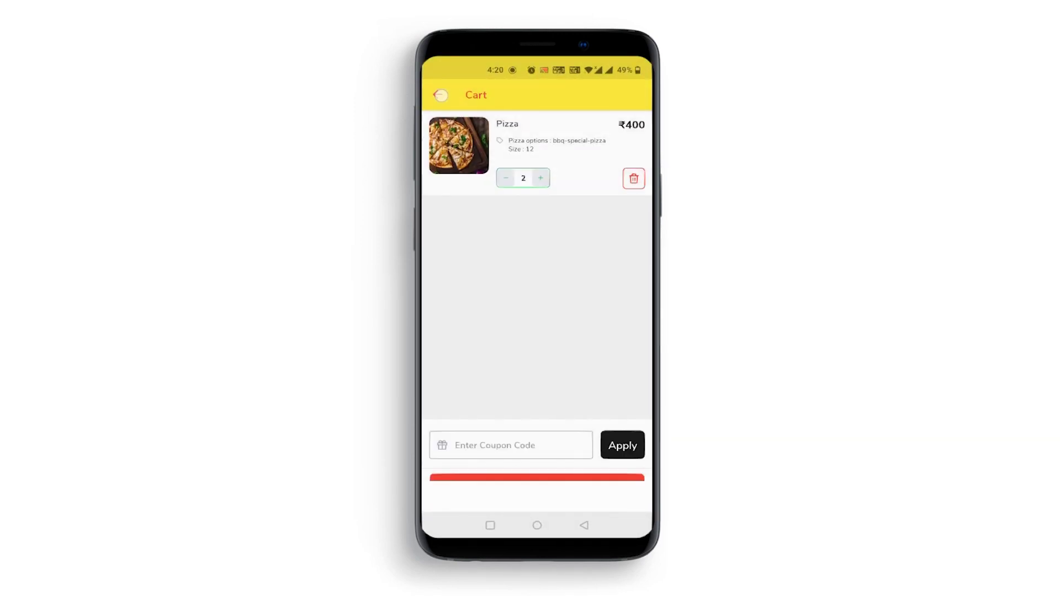
click(438, 95)
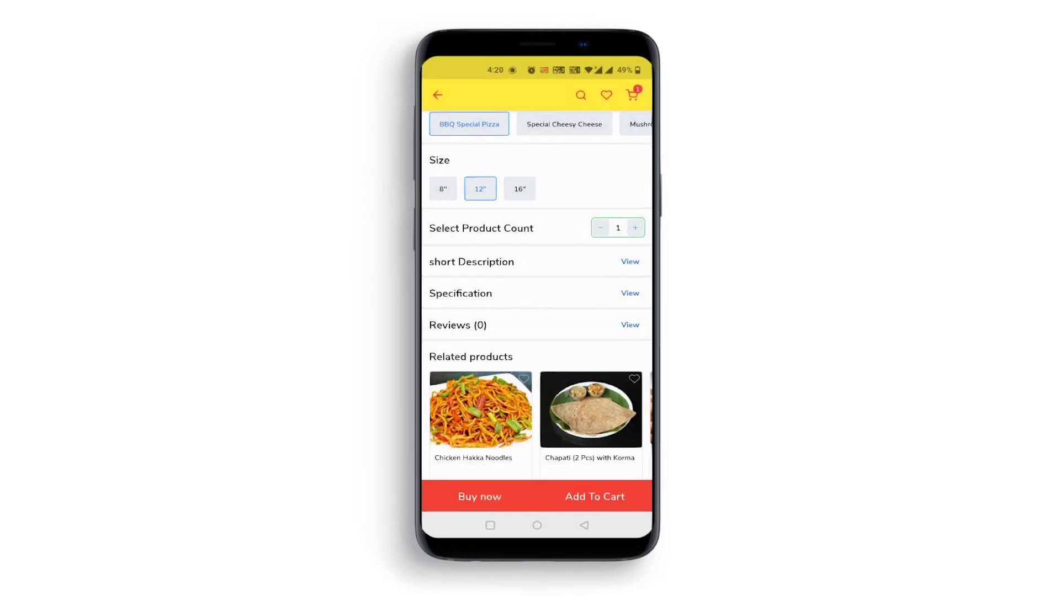
scroll(537, 298, up, 10)
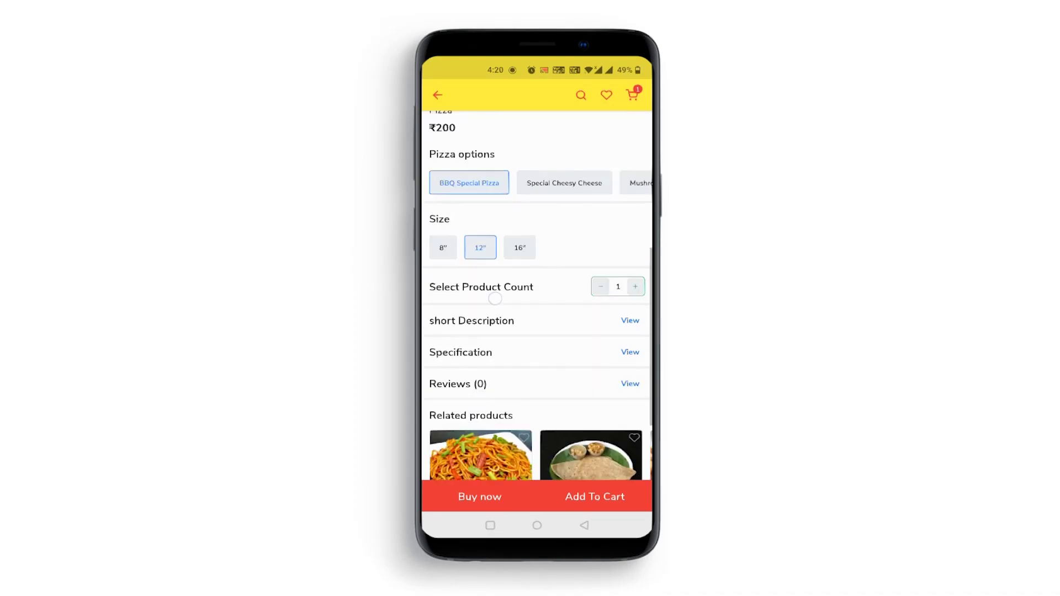
click(437, 95)
click(437, 95)
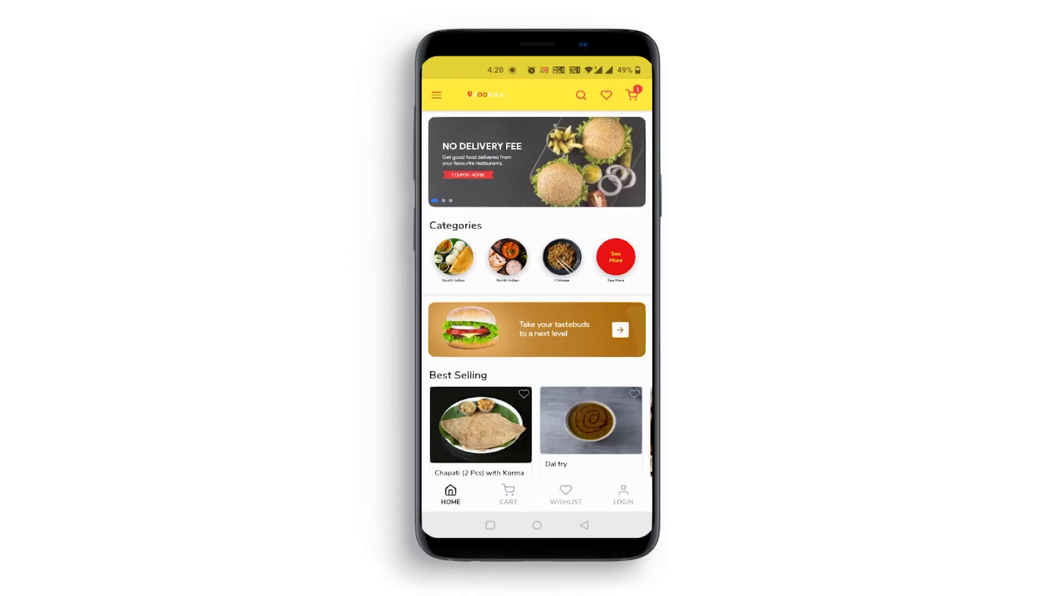
scroll(550, 374, down, 6)
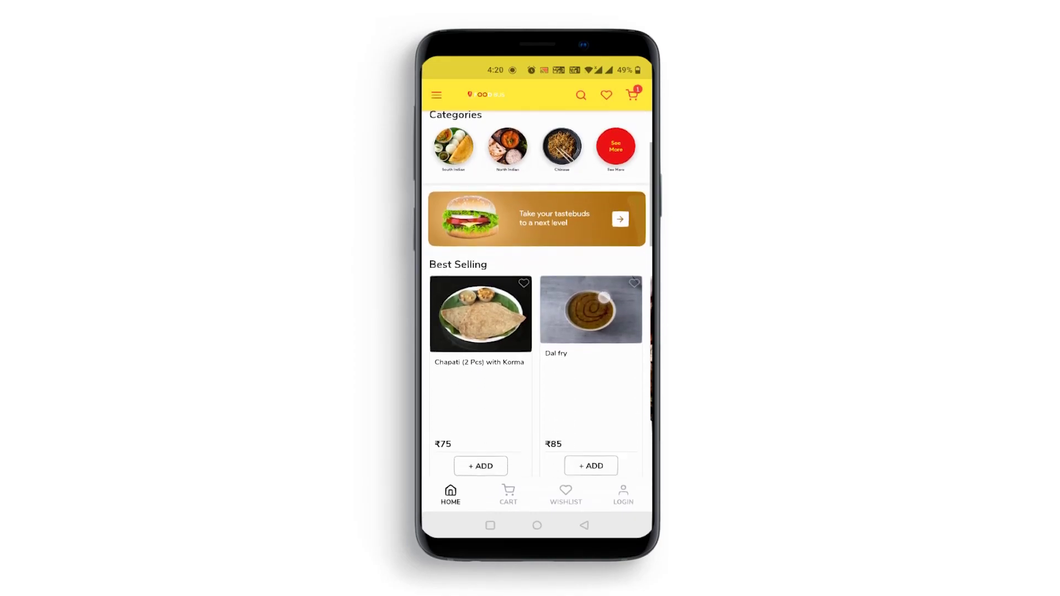
scroll(550, 374, down, 3)
scroll(536, 331, up, 2)
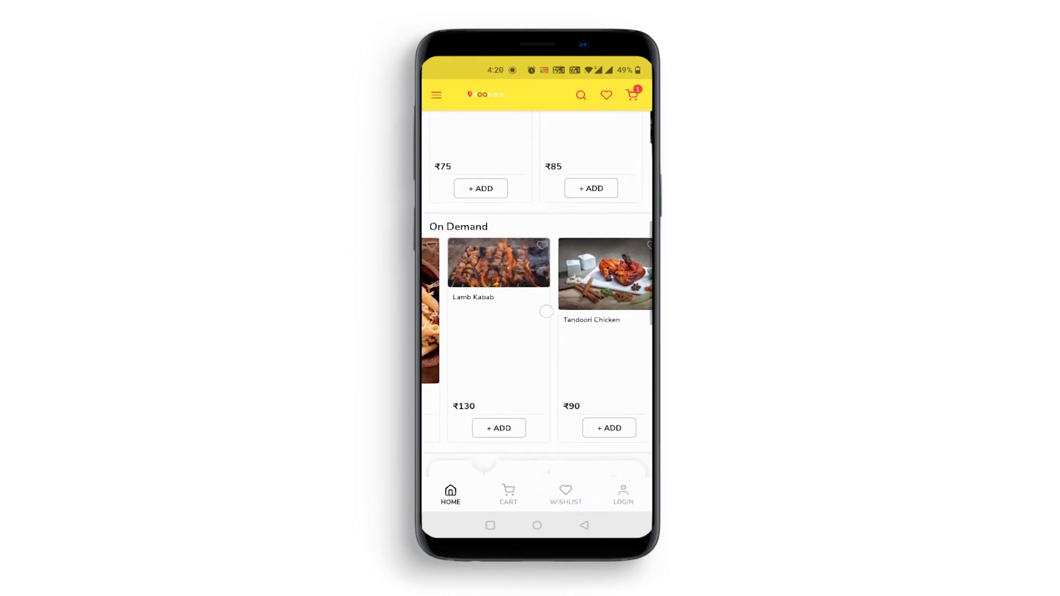
scroll(536, 332, left, 2)
scroll(537, 292, up, 10)
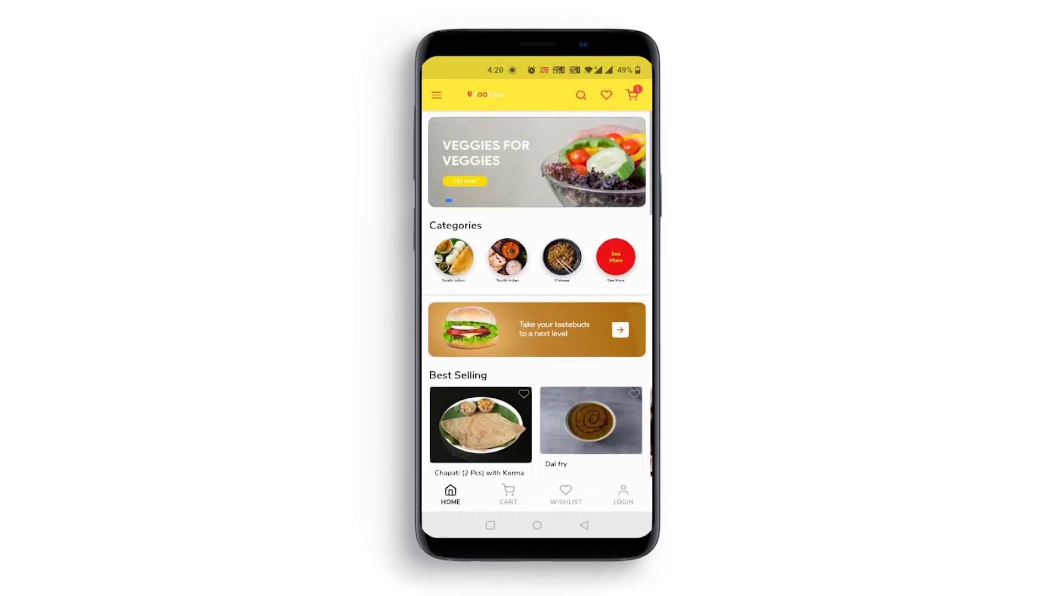
View the Cart, Wishlist and Login pages in turn and return to Home.
click(508, 495)
click(565, 494)
click(623, 494)
click(450, 494)
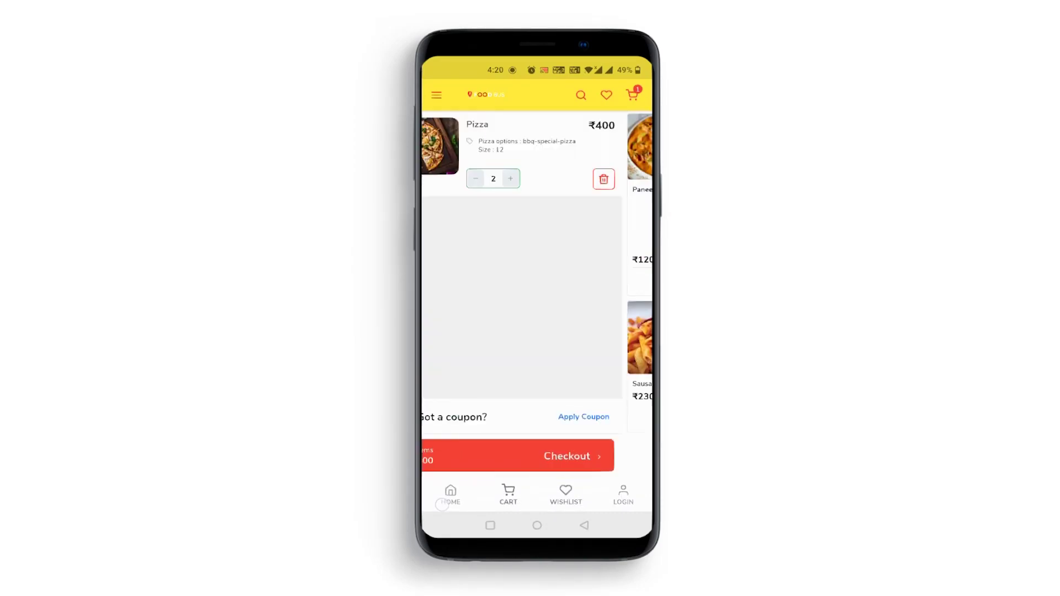